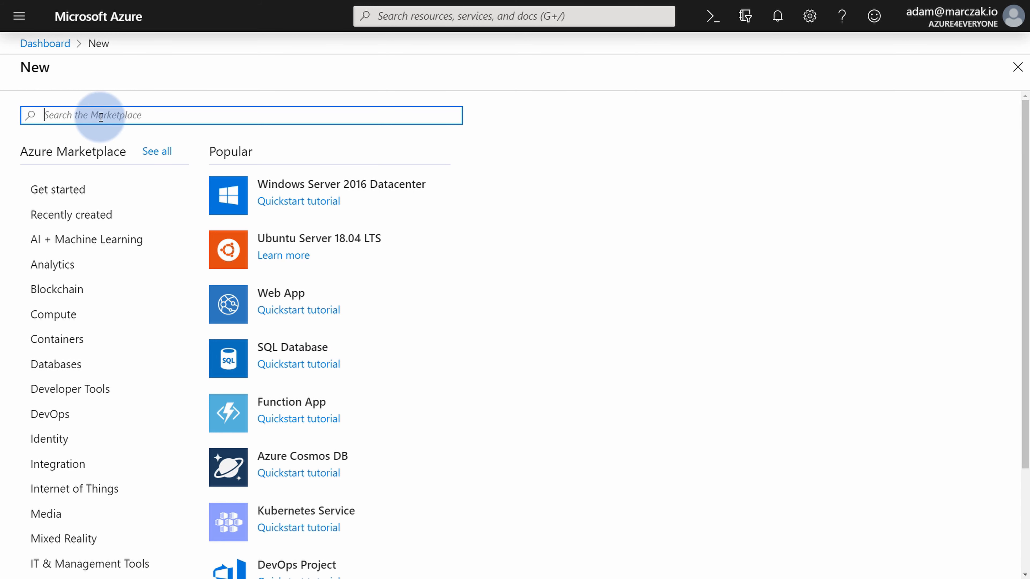
Step: Start creating a SQL Database and assign it to the azure4everyone-sqldatabase-intro resource group
left_click(305, 349)
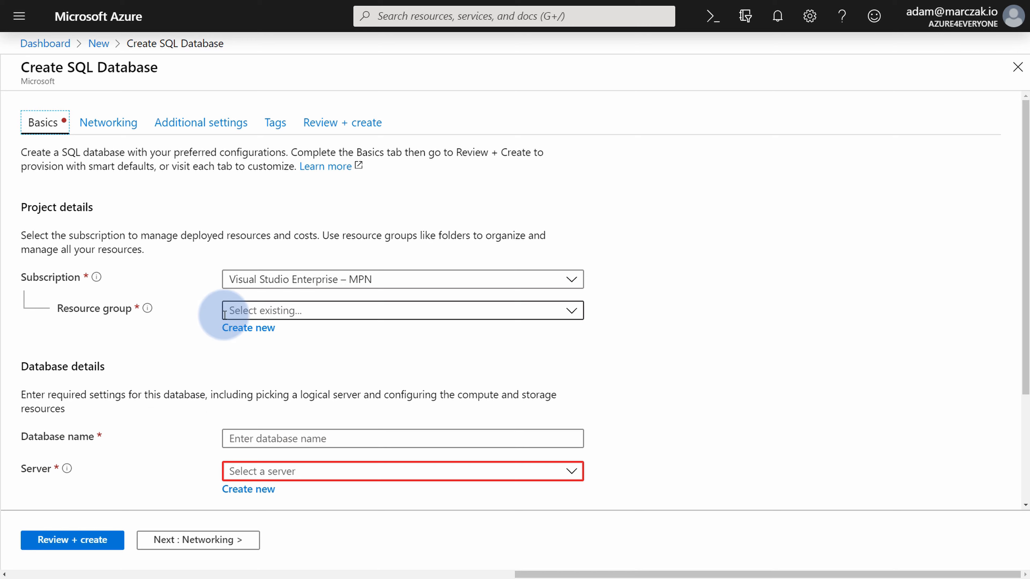
scroll(213, 322, "down", 1)
scroll(214, 308, "down", 1)
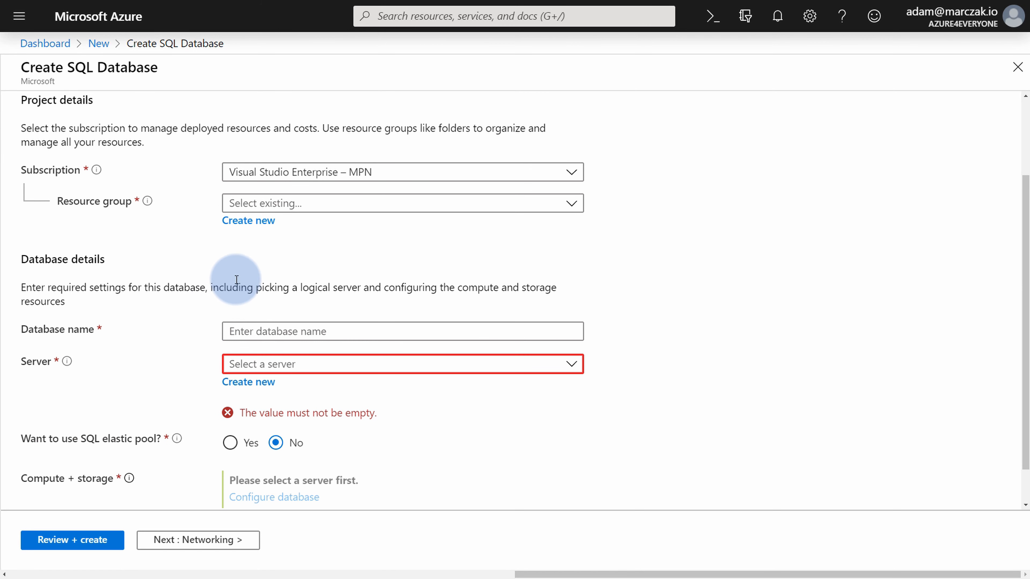
left_click(578, 207)
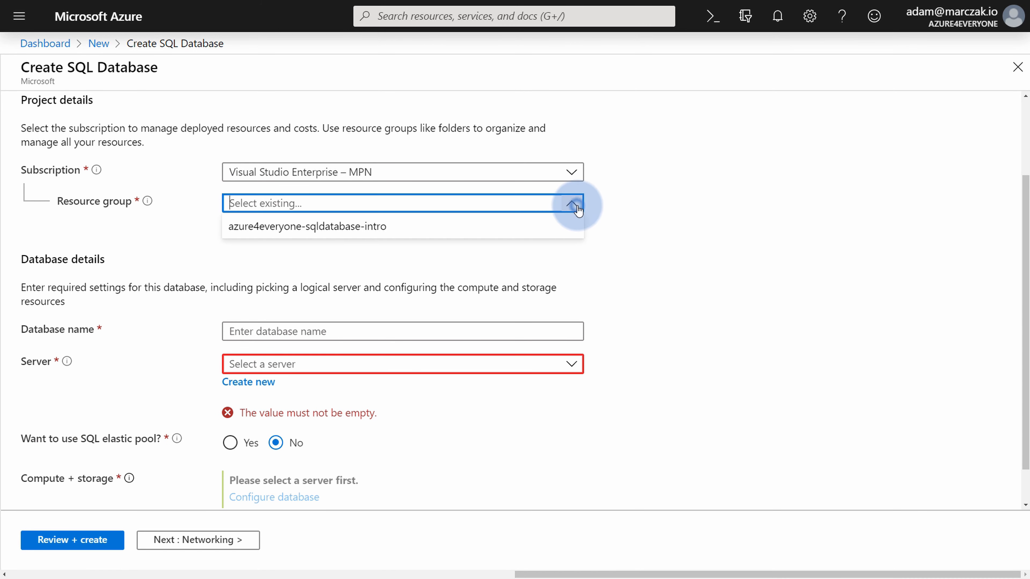
left_click(496, 225)
scroll(410, 247, "down", 1)
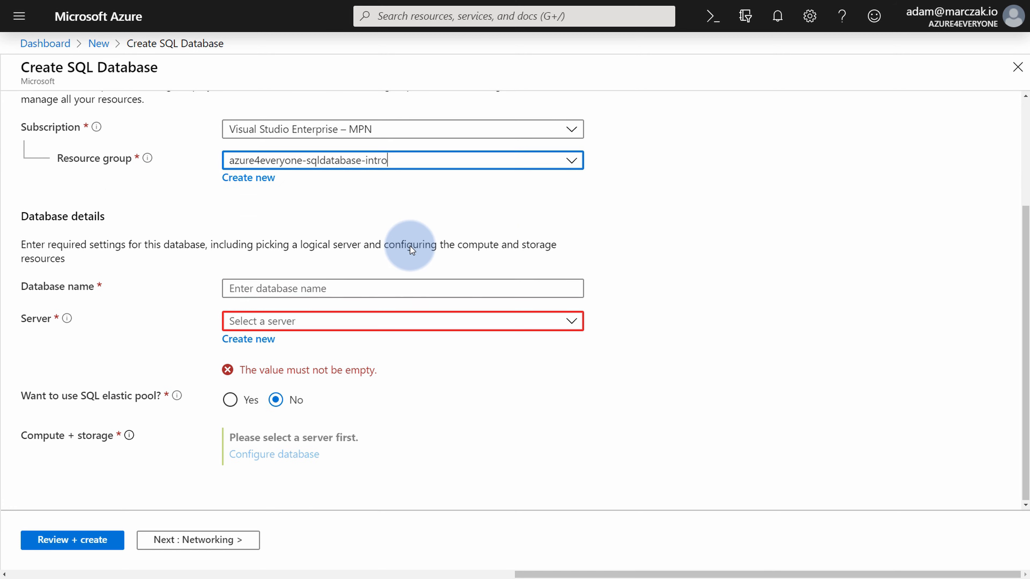
Step: Name the new database a4edemodb
left_click(255, 288)
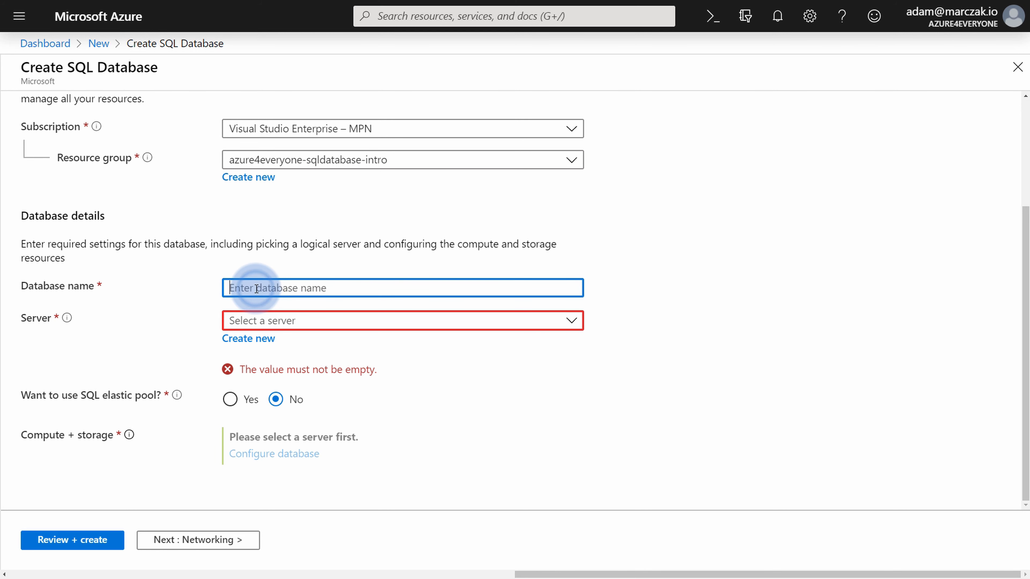
type("a4edemodb")
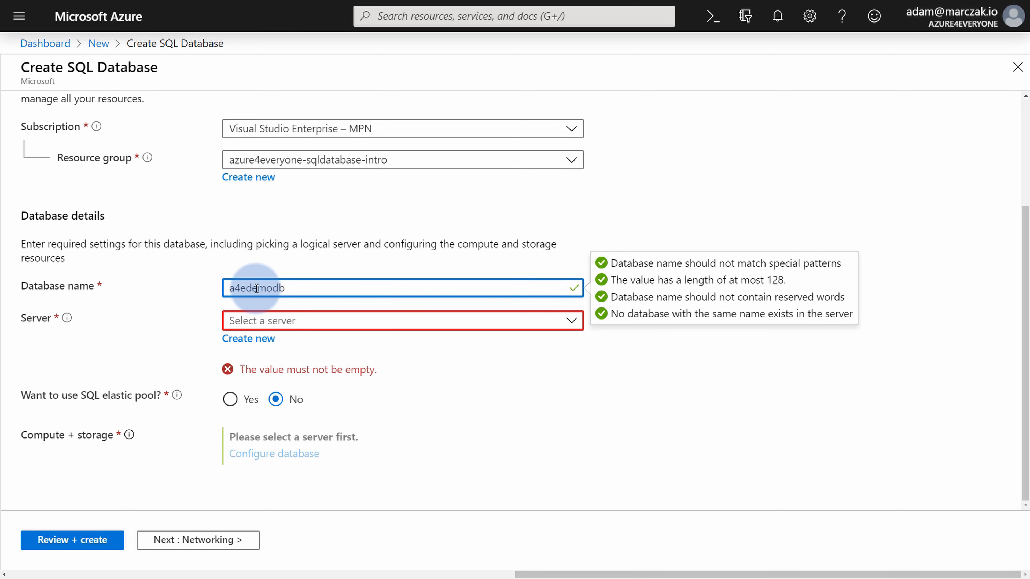
left_click(414, 361)
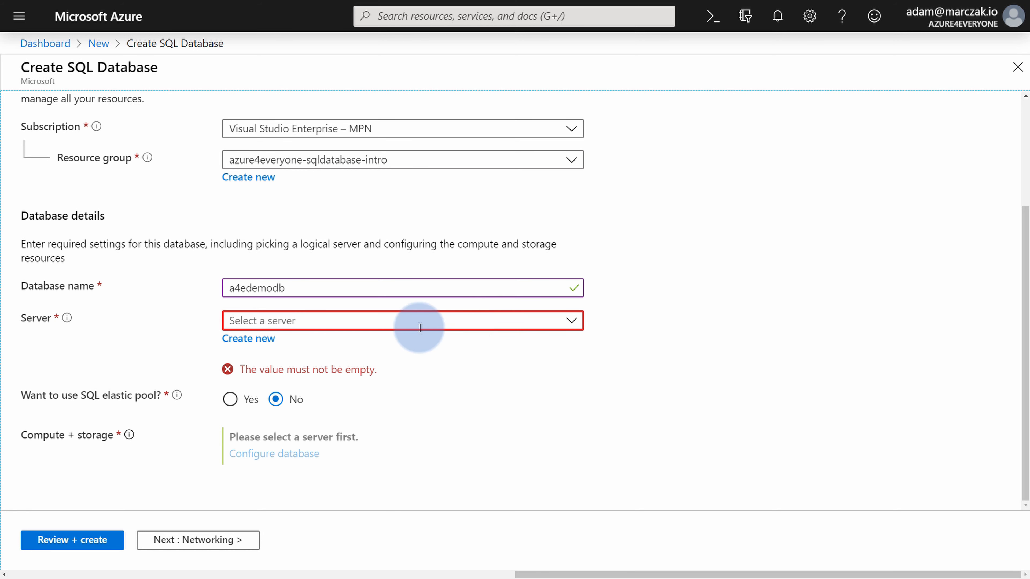
Step: Start a new server for the database, named a4edbserver, with the server admin login a4eadmin
left_click(262, 346)
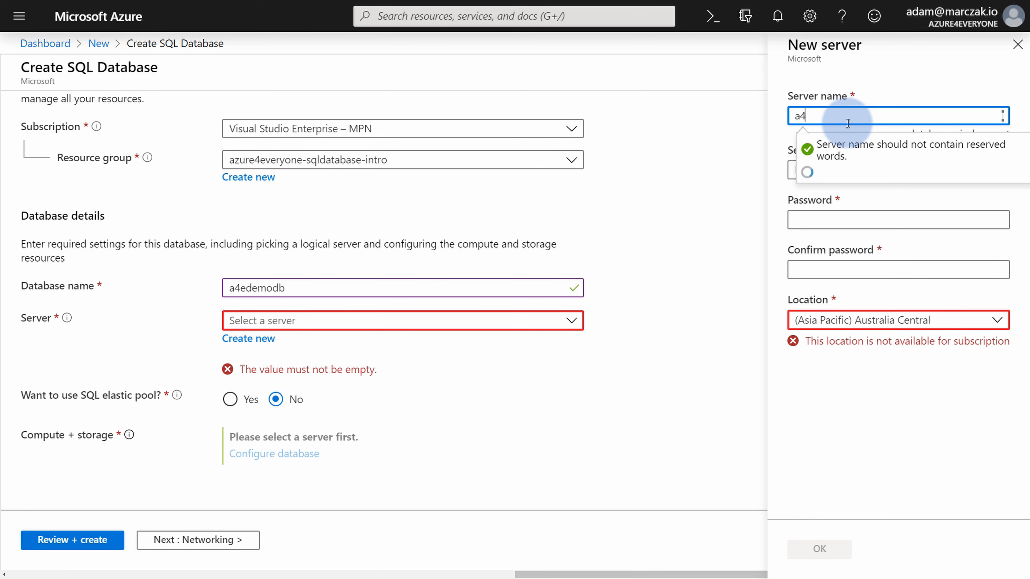
type("erver")
left_click(902, 169)
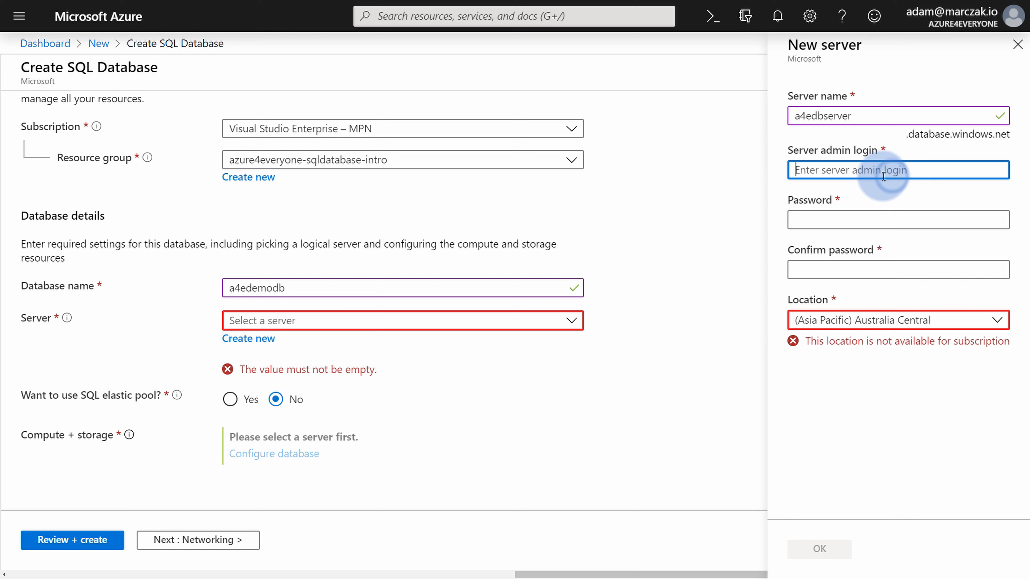
type("a3")
key("BackSpace")
type("4eadmin")
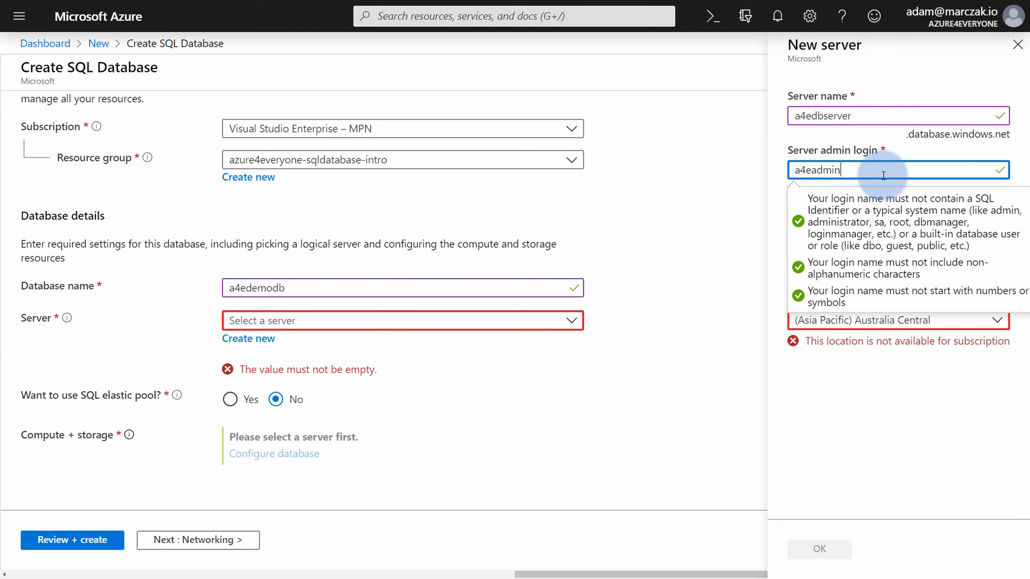
Step: Enter the server admin password and repeat it in the password confirmation
key("Tab")
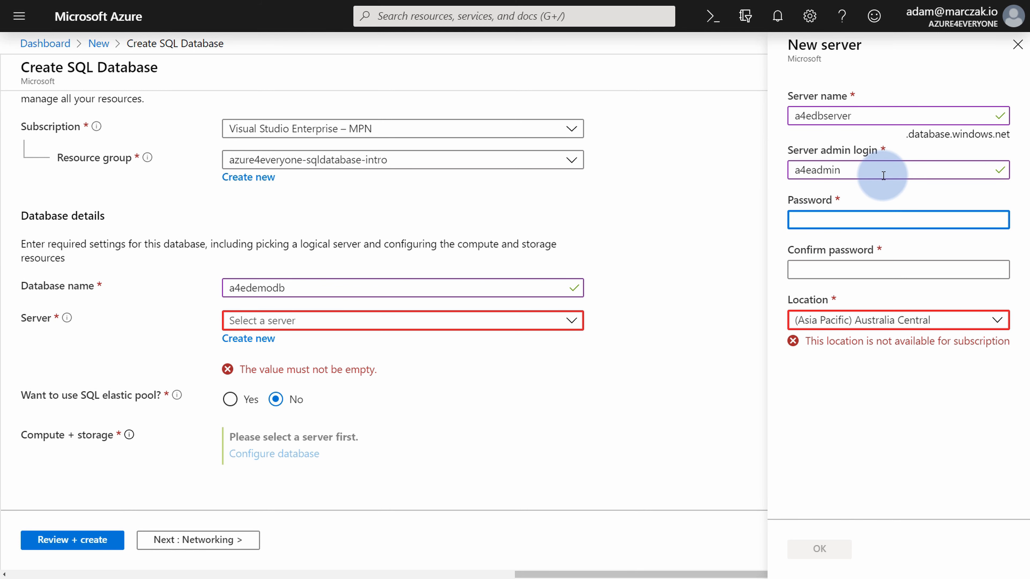
type("**********")
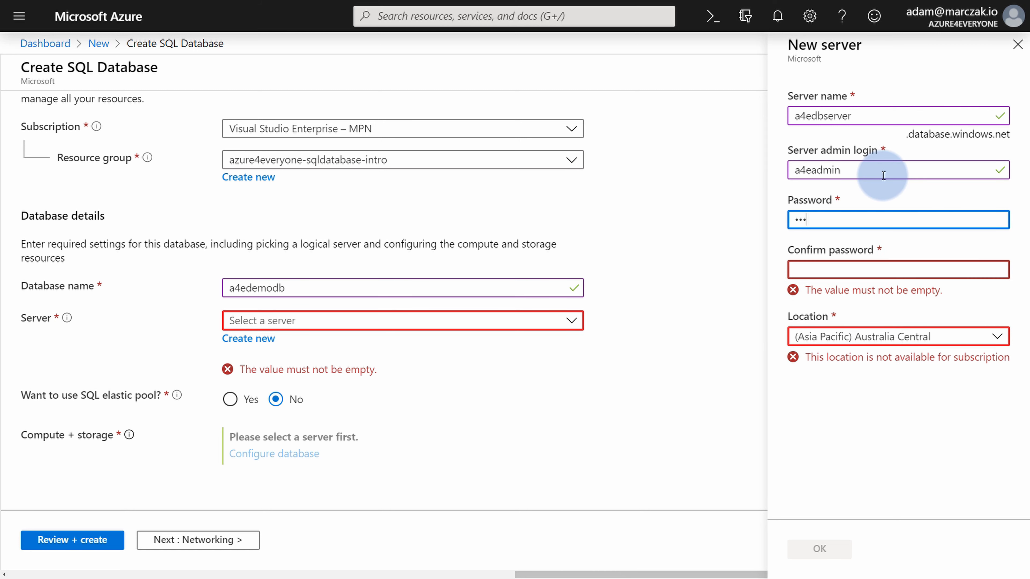
key("Tab")
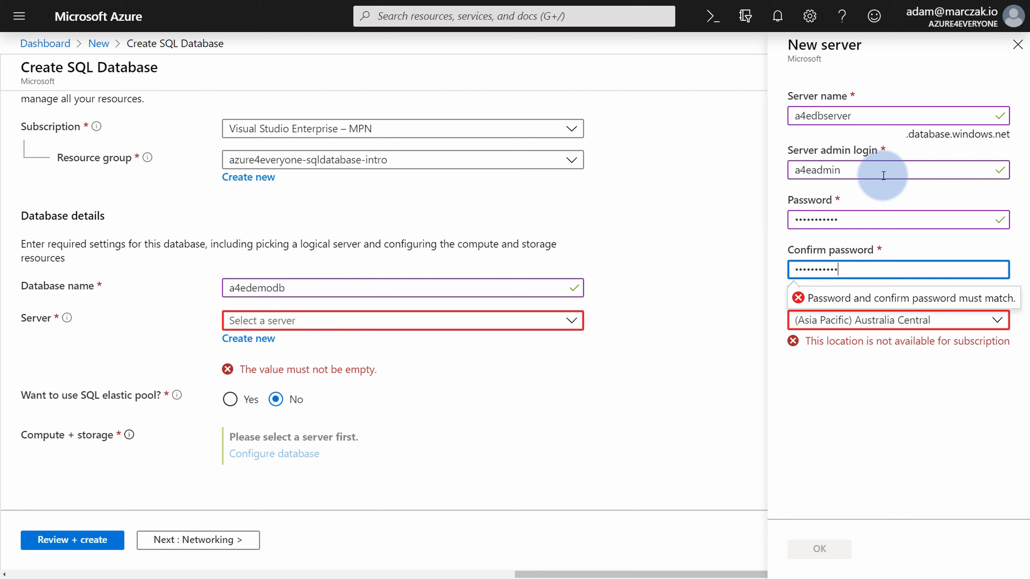
key("Tab")
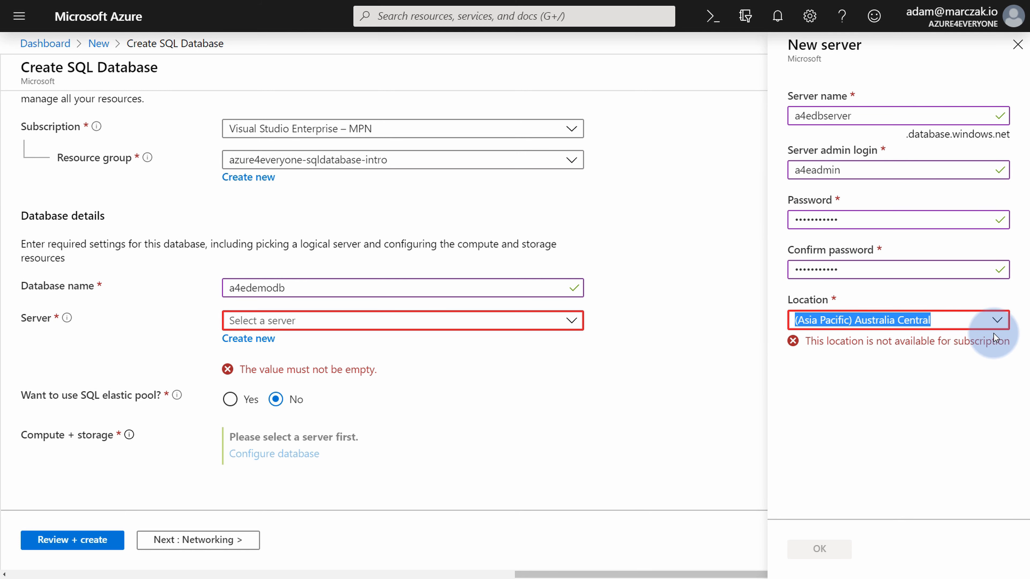
Step: Set the new server's location to (Europe) North Europe and accept the server settings
left_click(997, 322)
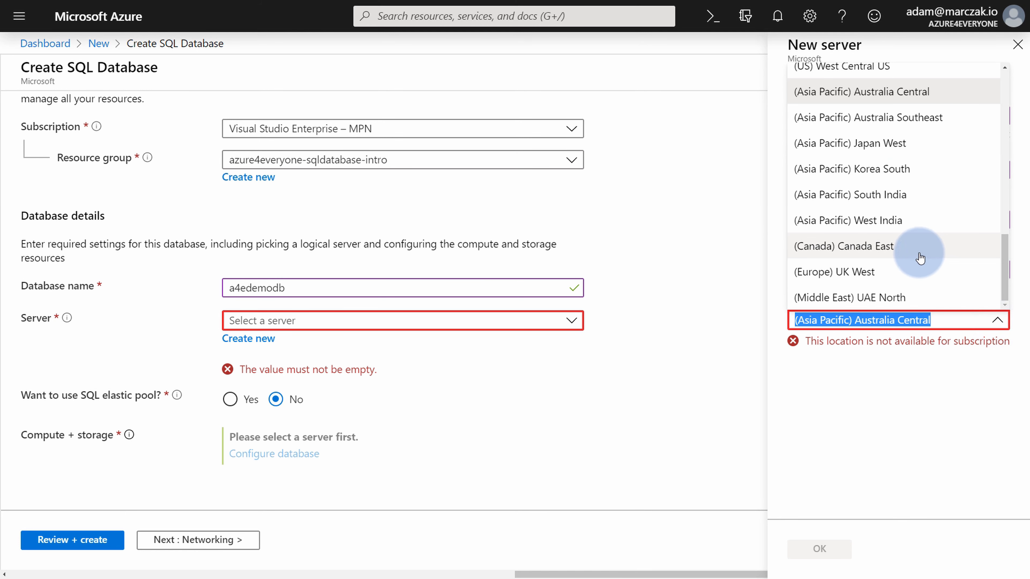
scroll(910, 258, "up", 6)
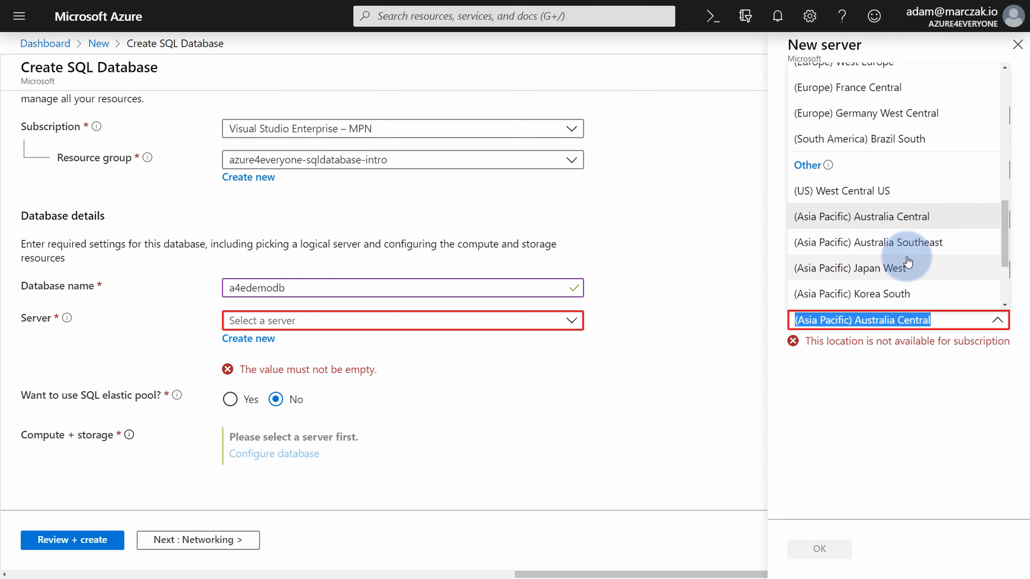
left_click(891, 159)
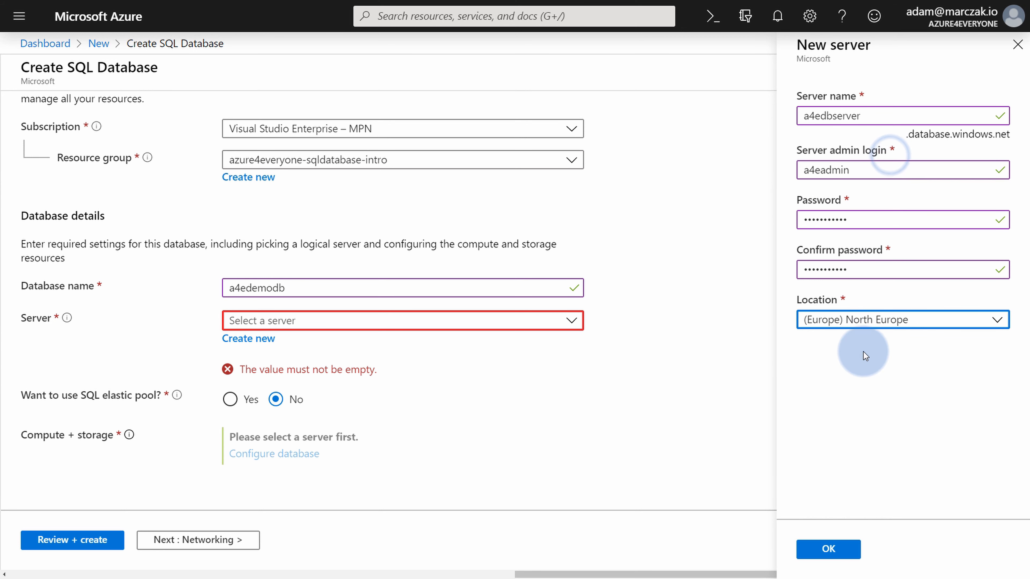
left_click(838, 548)
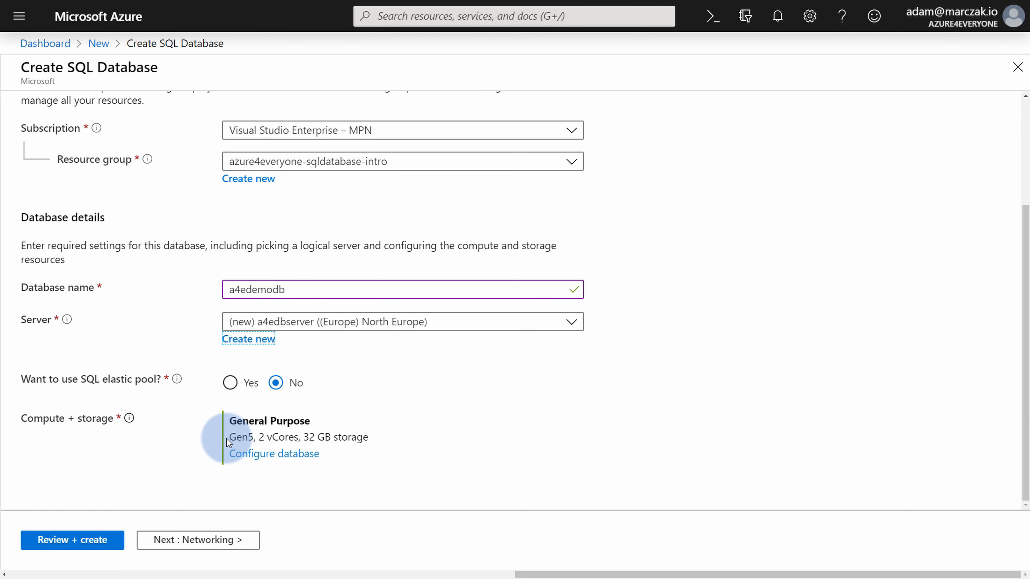
Step: Open the compute and storage configuration of the new database
left_click_drag(259, 438, 369, 436)
left_click(368, 454)
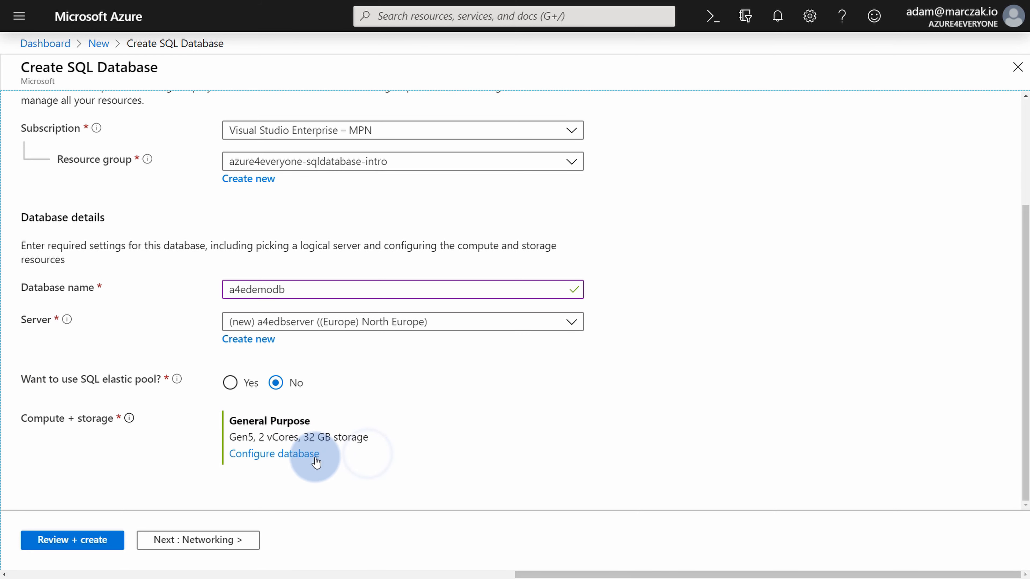
left_click(290, 456)
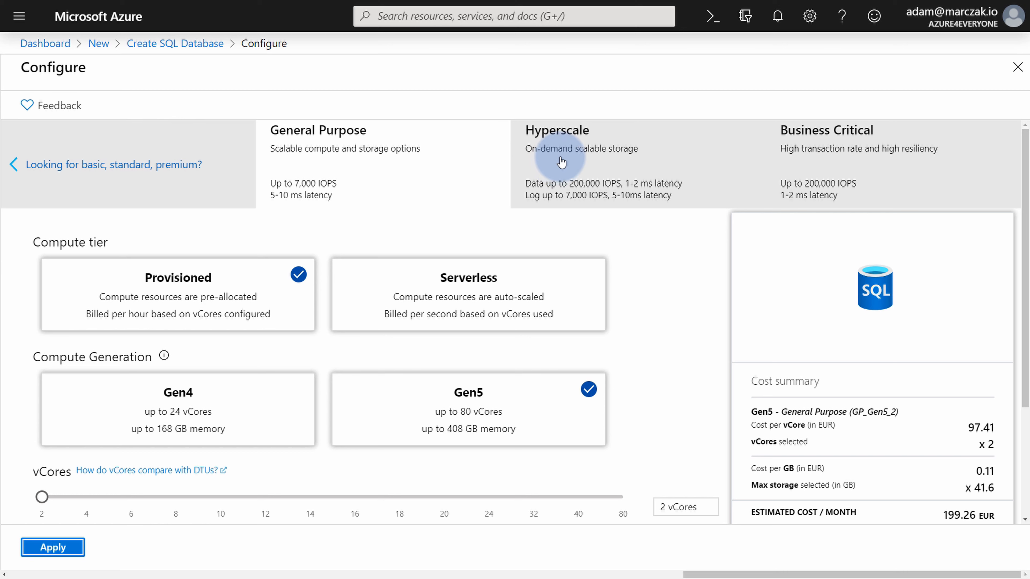
Step: Compare the settings and costs of the Hyperscale, Business Critical and General Purpose tiers
left_click(597, 161)
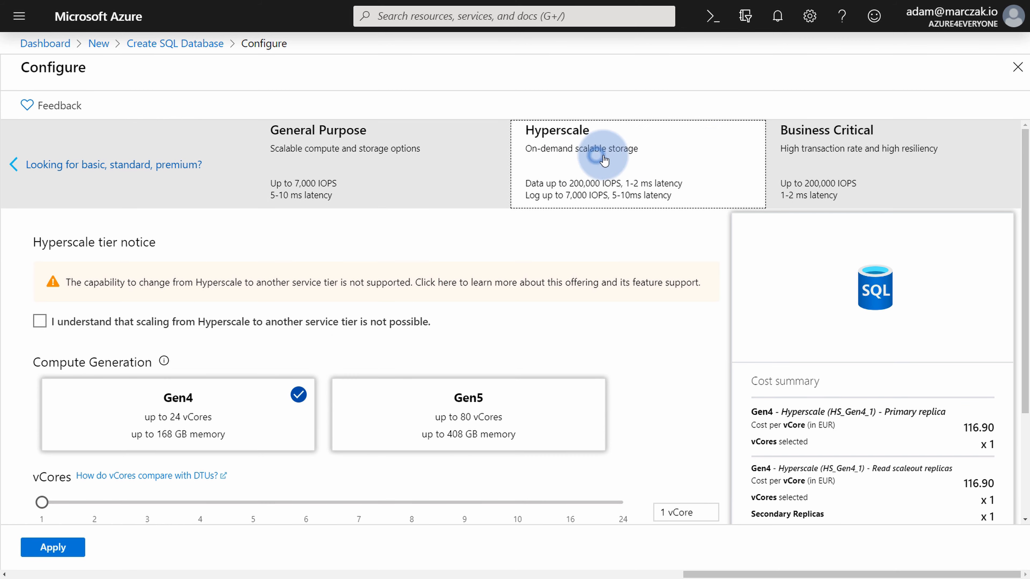
left_click(829, 155)
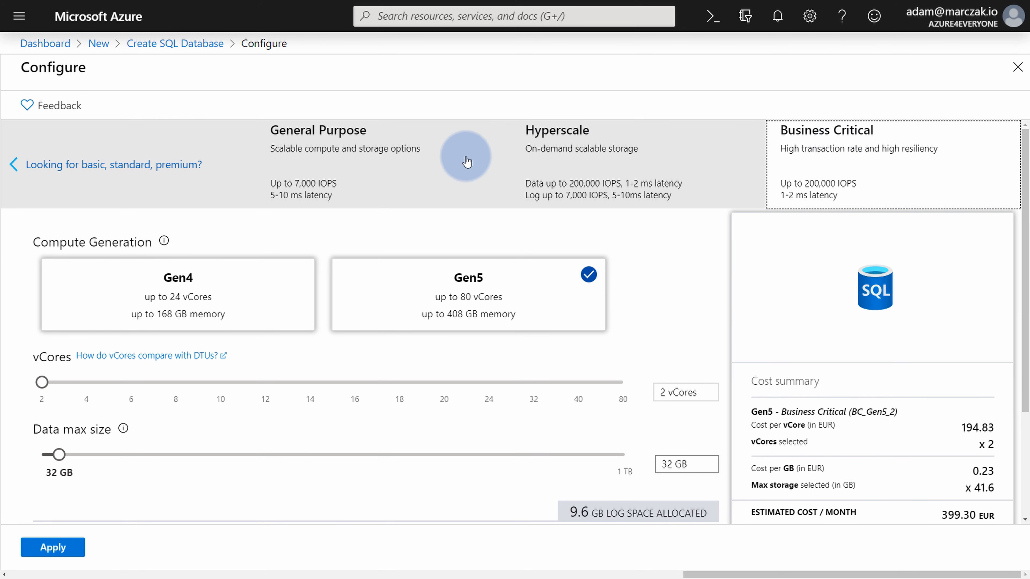
left_click(444, 158)
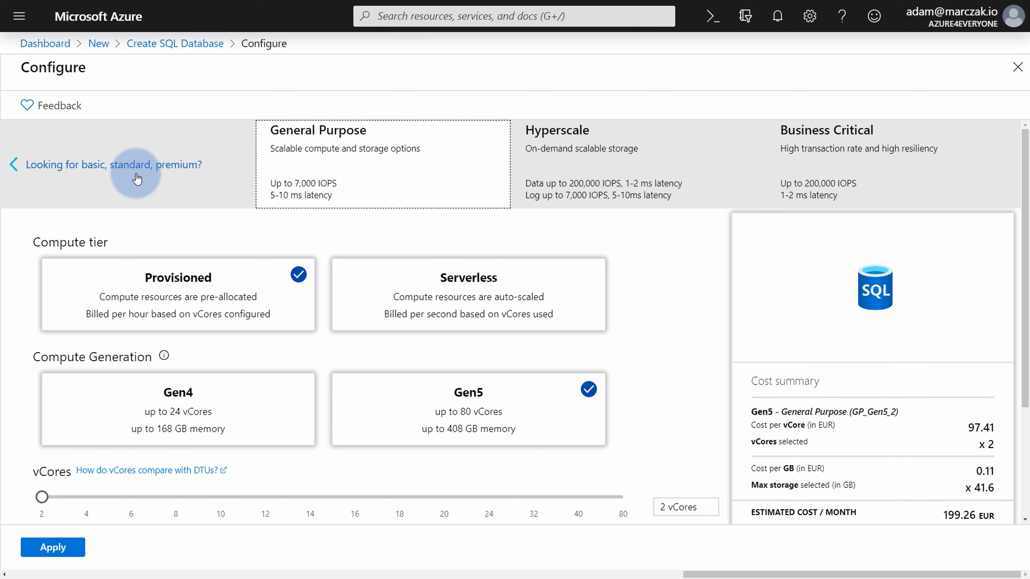
Step: Examine the DTU-based Basic, Standard and Premium tiers, varying the DTU amount to compare the estimated monthly cost
left_click(166, 139)
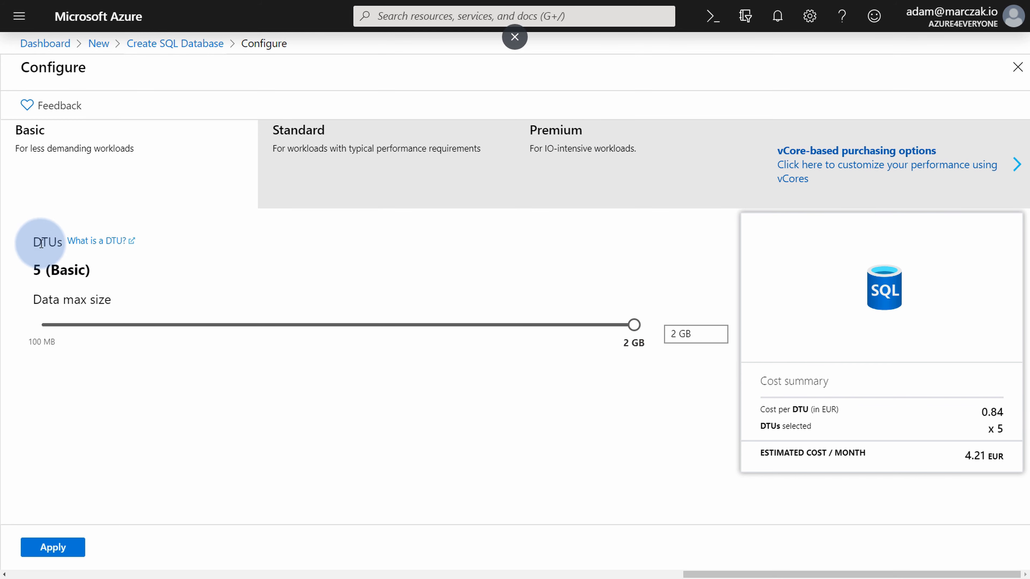
left_click(299, 161)
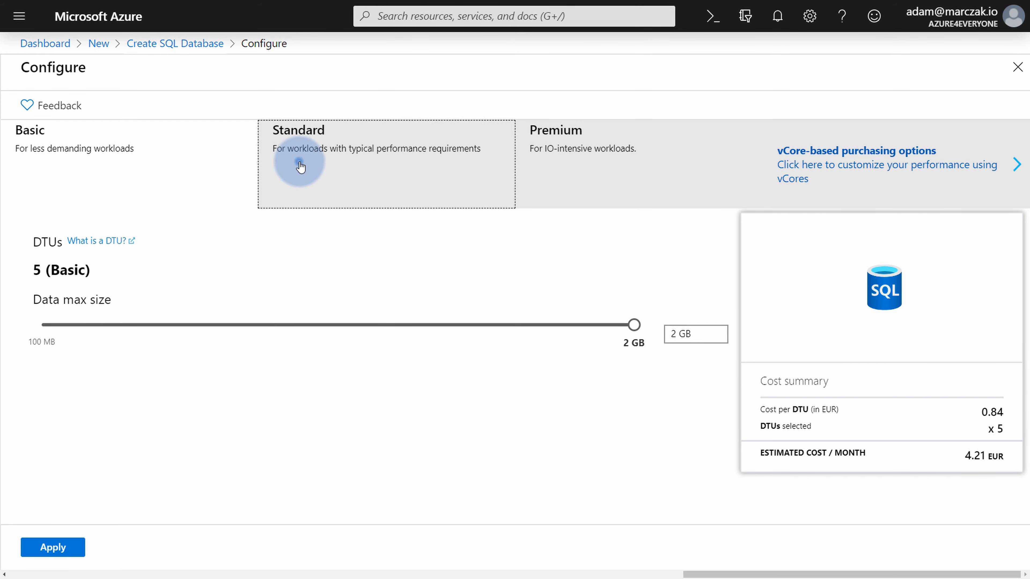
left_click_drag(43, 271, 632, 268)
left_click(559, 148)
left_click_drag(939, 460, 911, 485)
left_click_drag(633, 265, 65, 267)
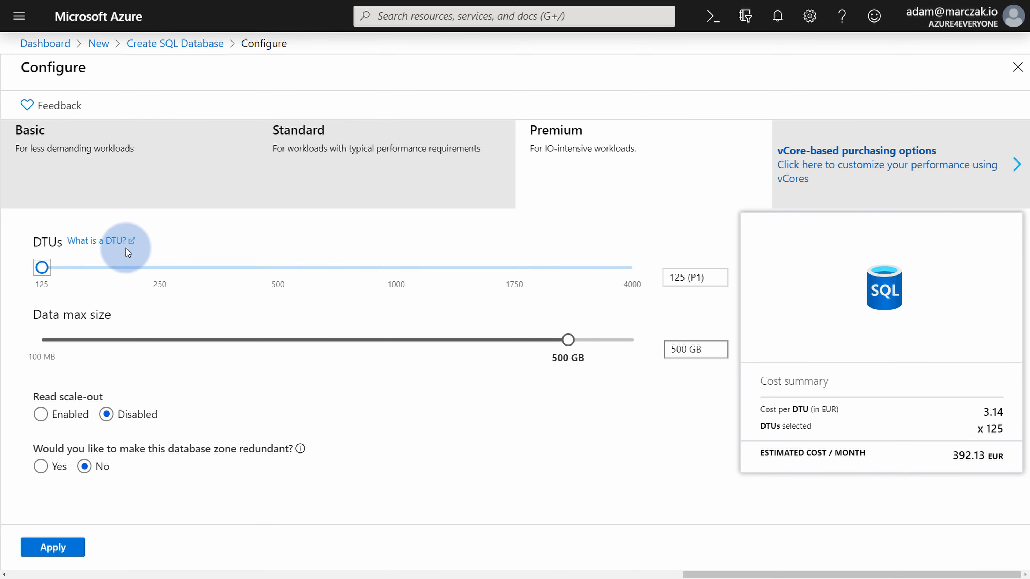
Step: Return to the vCore-based purchasing options and review the Hyperscale and Business Critical estimated costs
left_click(942, 140)
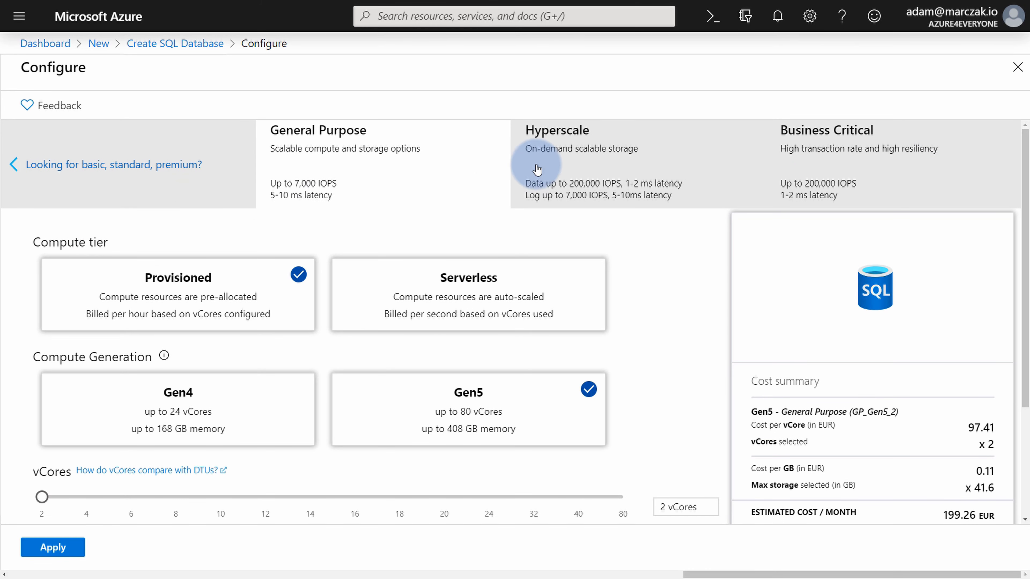
left_click(543, 163)
left_click(827, 144)
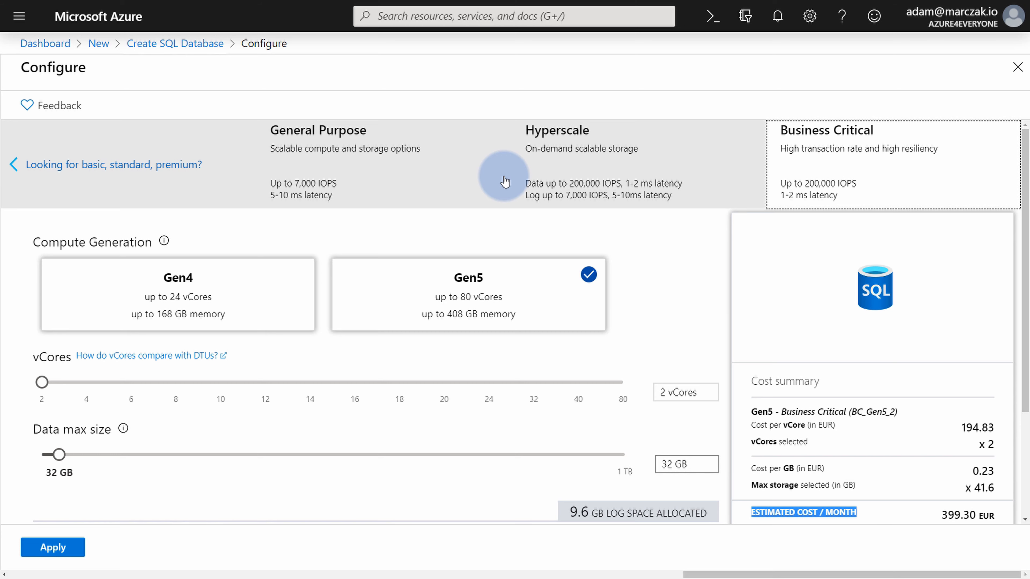
Step: Switch to the General Purpose tier, review its vCore settings and select the Serverless compute tier
left_click(440, 175)
scroll(349, 345, "down", 4)
mouse_move(42, 342)
left_mouse_down()
mouse_move(621, 344)
mouse_move(42, 344)
left_mouse_up()
scroll(421, 304, "up", 2)
left_click(460, 250)
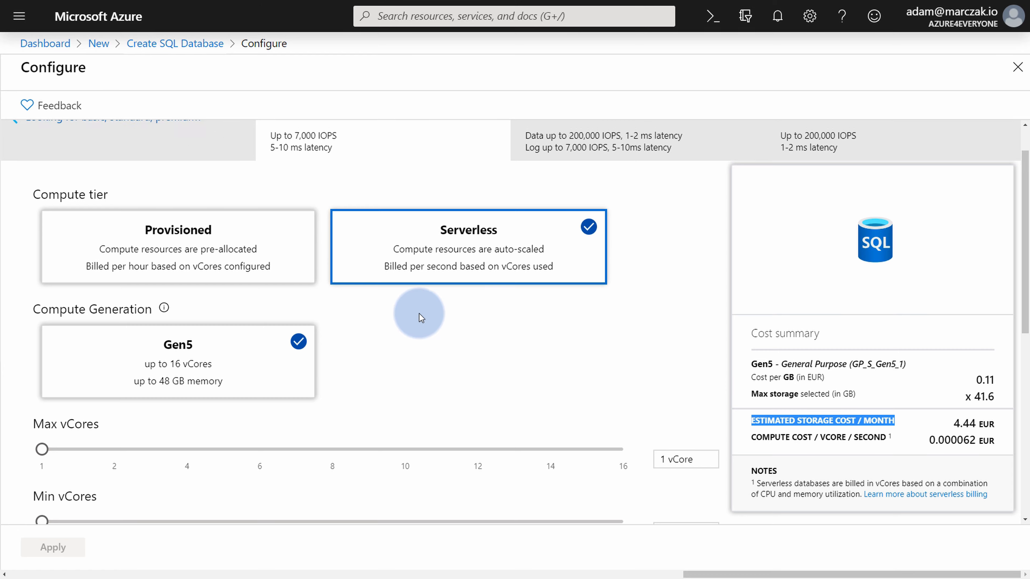
Step: Configure the database with the DTU-based Standard tier at 20 DTUs (S1) and 250 GB maximum data size, and apply it
scroll(389, 308, "up", 1)
left_click(195, 144)
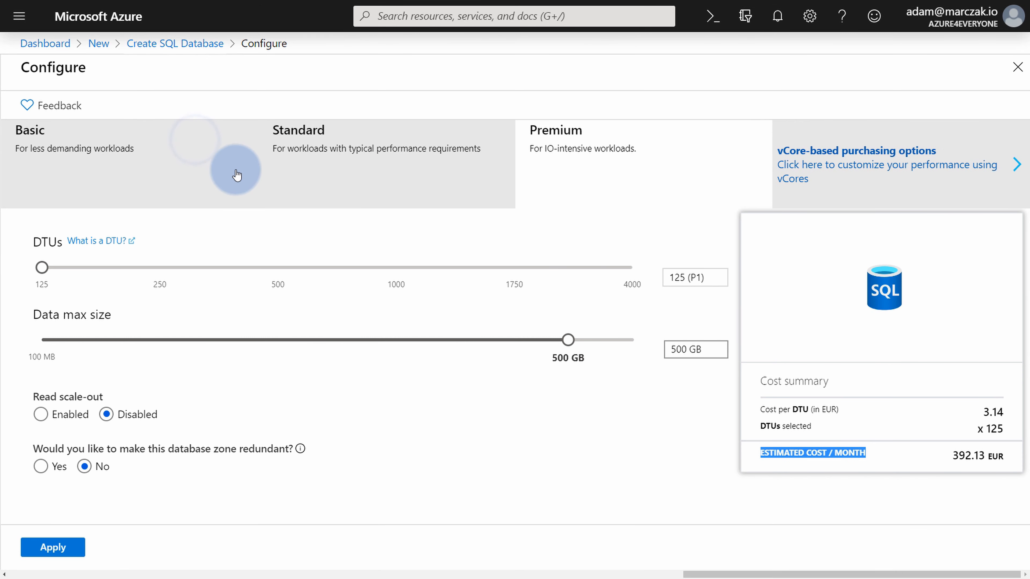
left_click(331, 158)
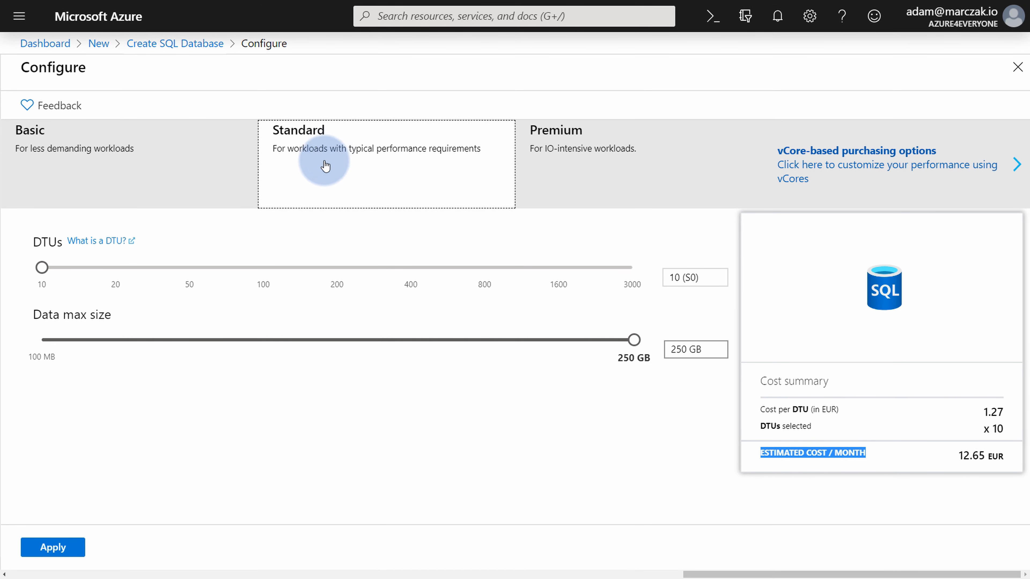
left_click(115, 276)
left_click(115, 270)
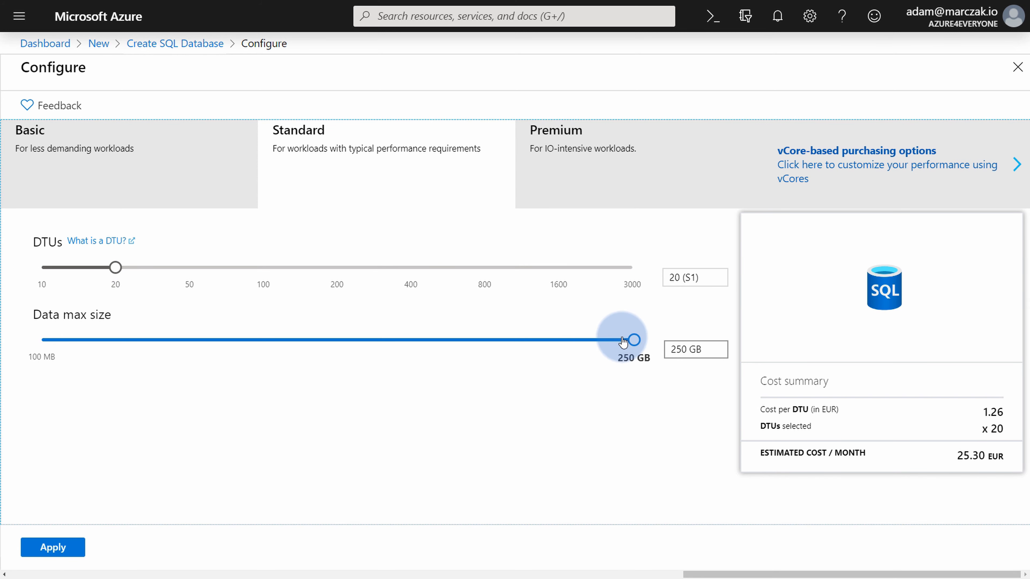
left_click(636, 342)
left_click_drag(635, 343, 703, 340)
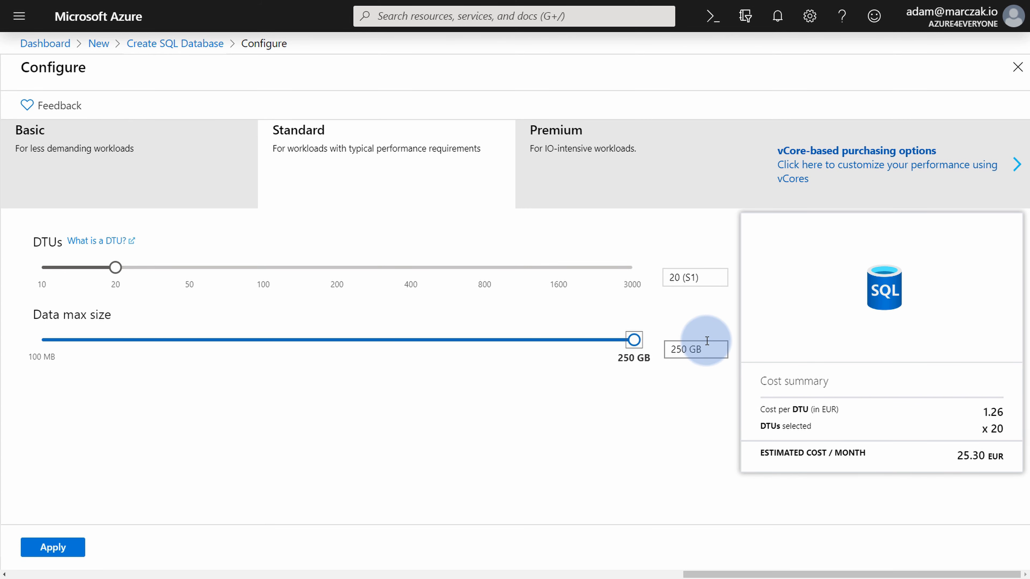
left_click(603, 410)
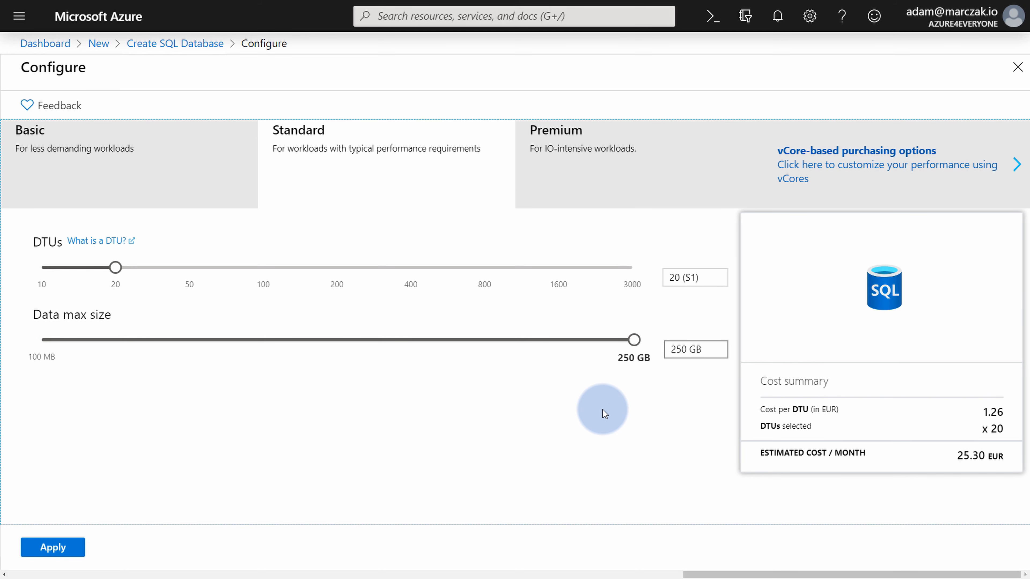
left_click(61, 547)
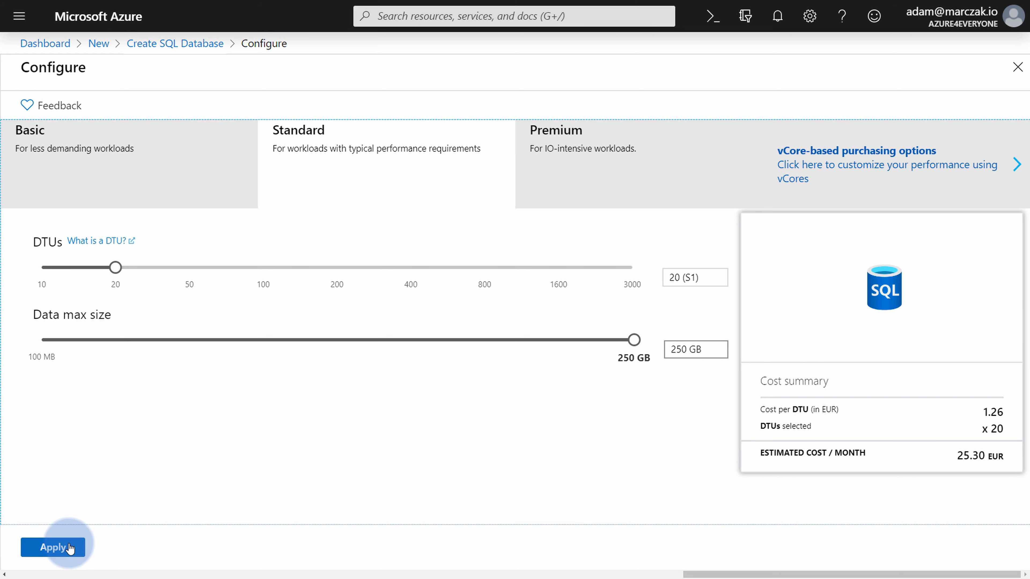
Step: Review the SQL Database settings, including the Standard S1 compute and storage, and create the a4edemodb database
scroll(365, 374, "up", 3)
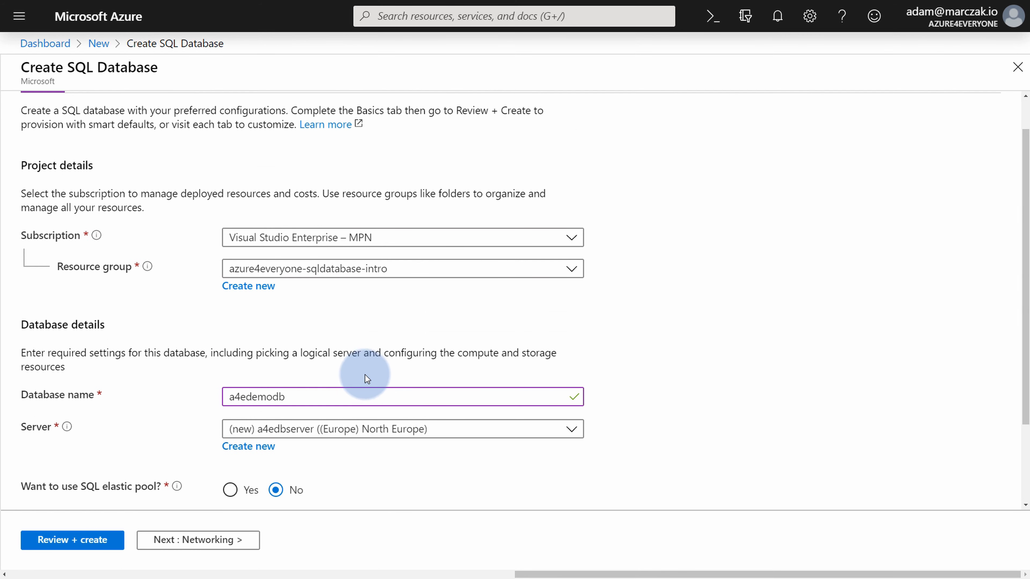
scroll(334, 381, "down", 1)
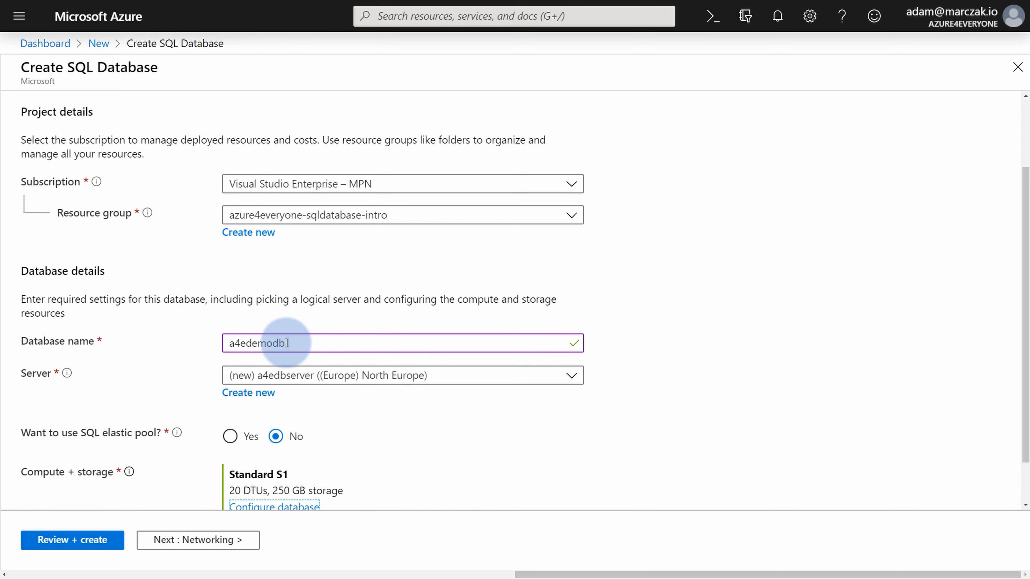
scroll(180, 396, "down", 2)
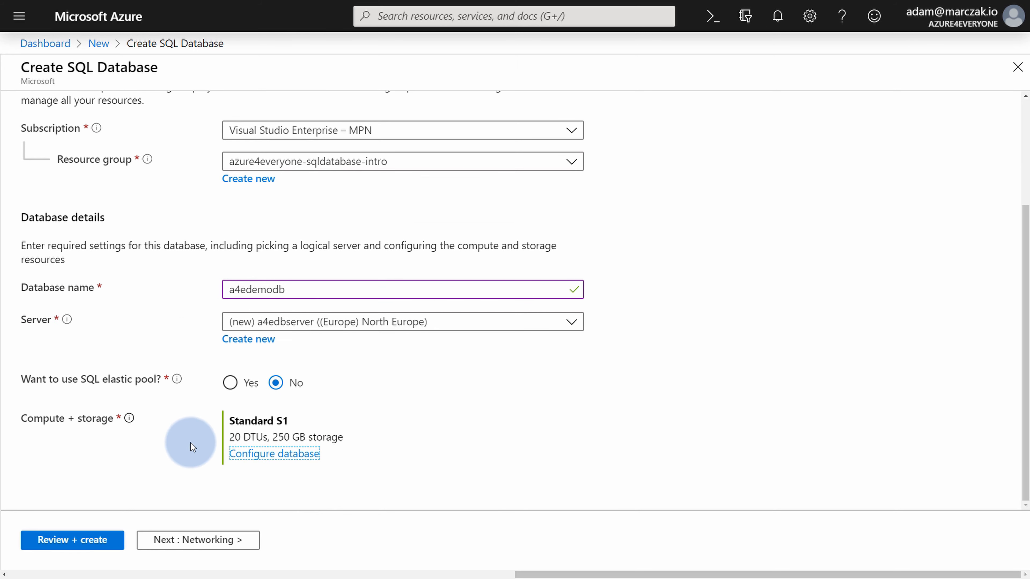
left_click(271, 418)
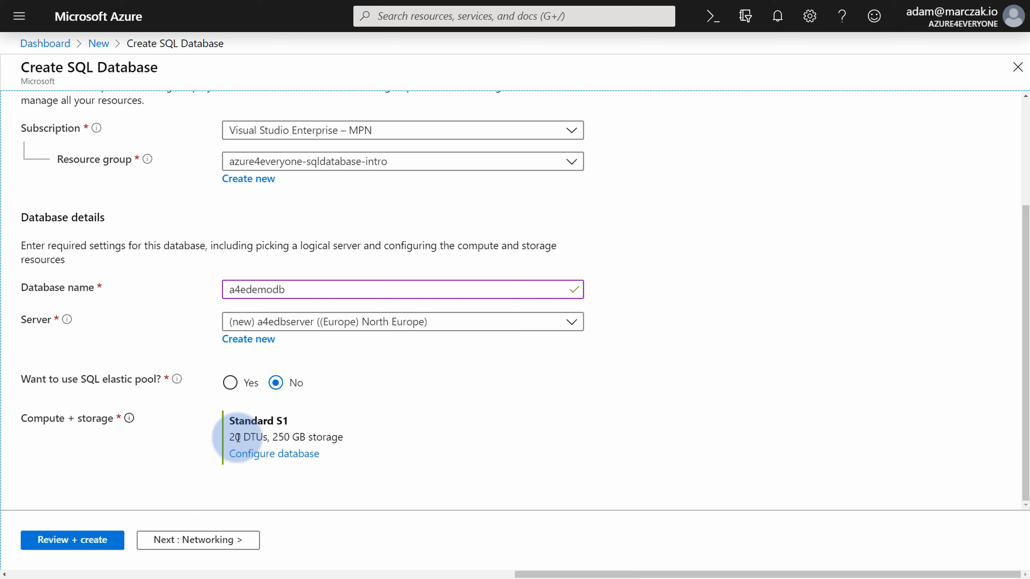
left_click_drag(230, 437, 262, 438)
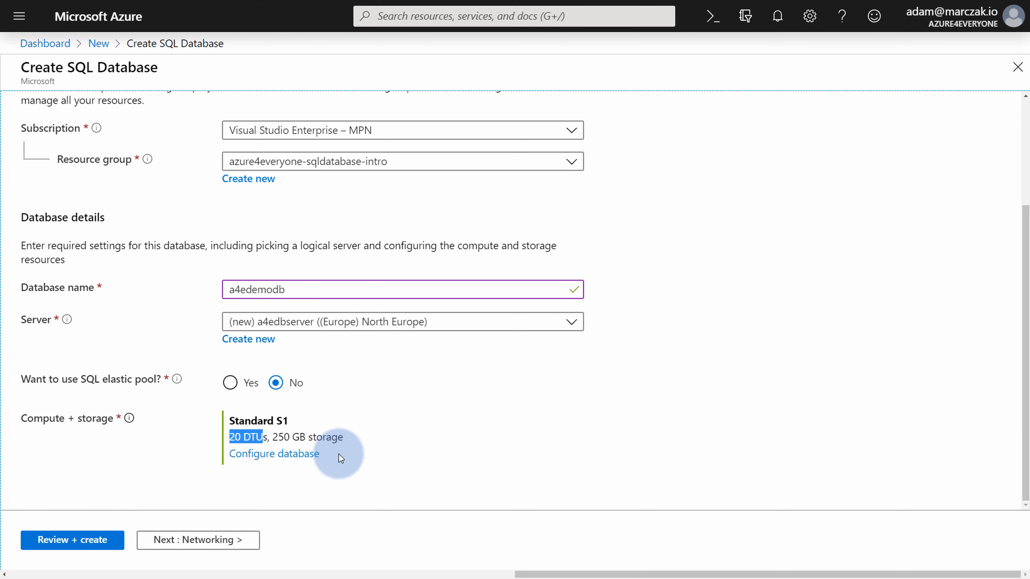
left_click(72, 541)
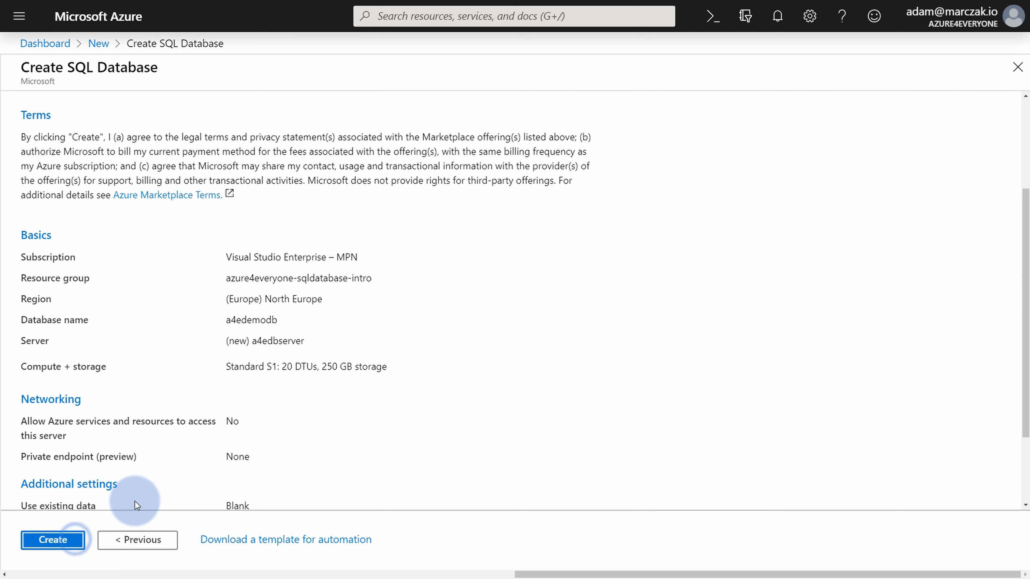
scroll(160, 434, "down", 3)
left_click(57, 539)
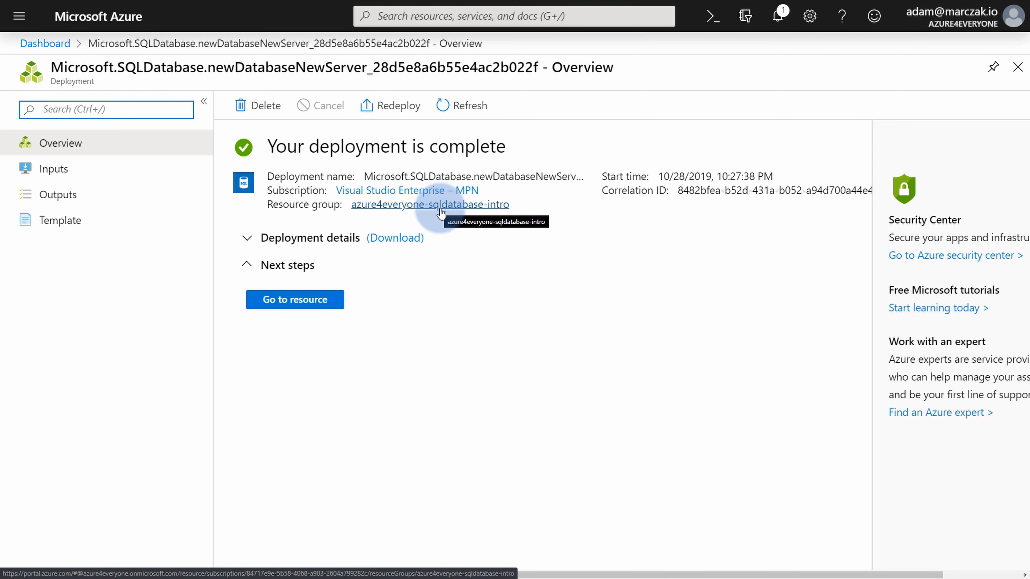
Step: Open the azure4everyone-sqldatabase-intro resource group, refresh its resource list and check the types of the deployed resources
left_click(441, 205)
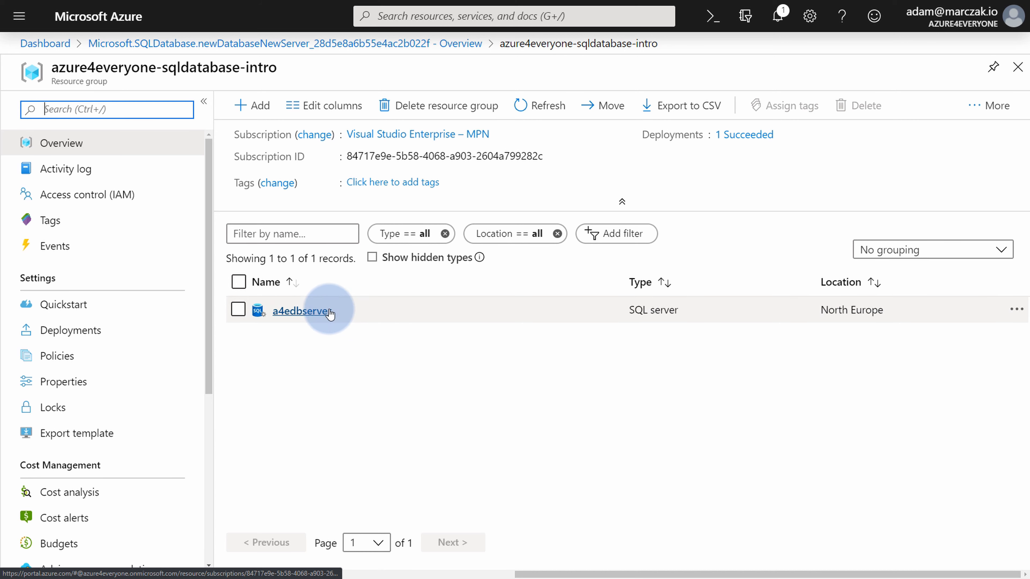
left_click(551, 108)
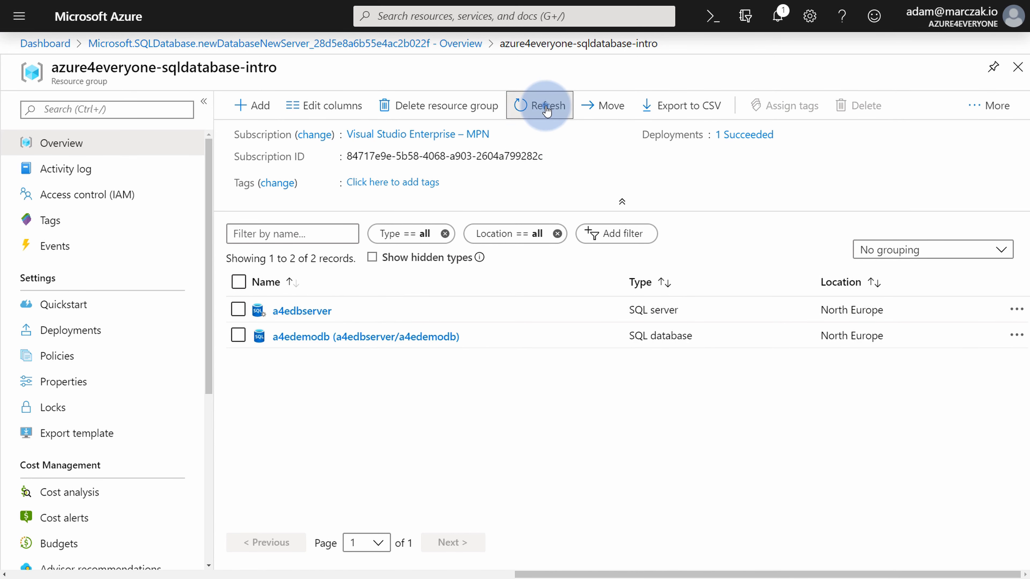
left_click(545, 105)
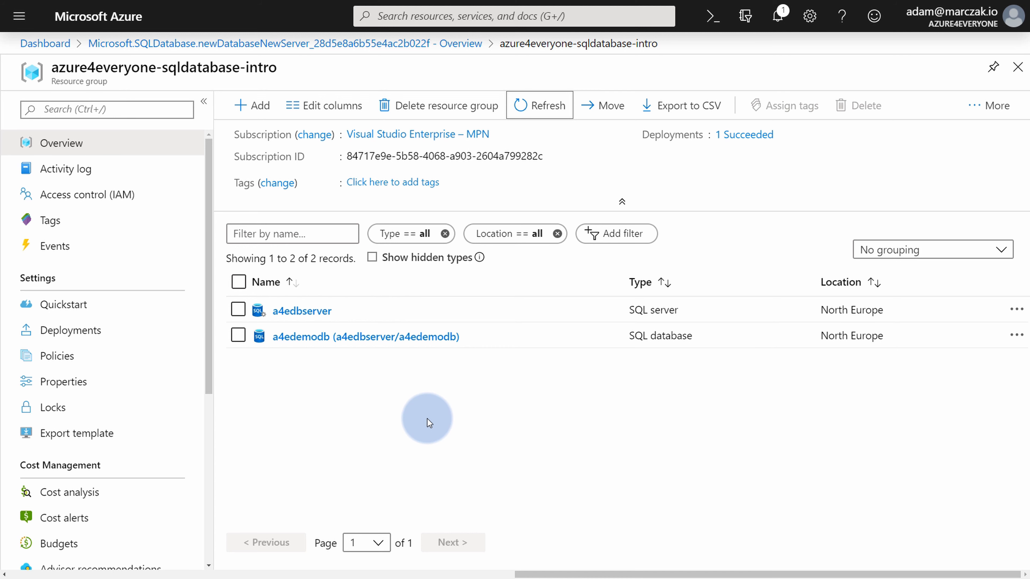
left_click_drag(689, 310, 630, 315)
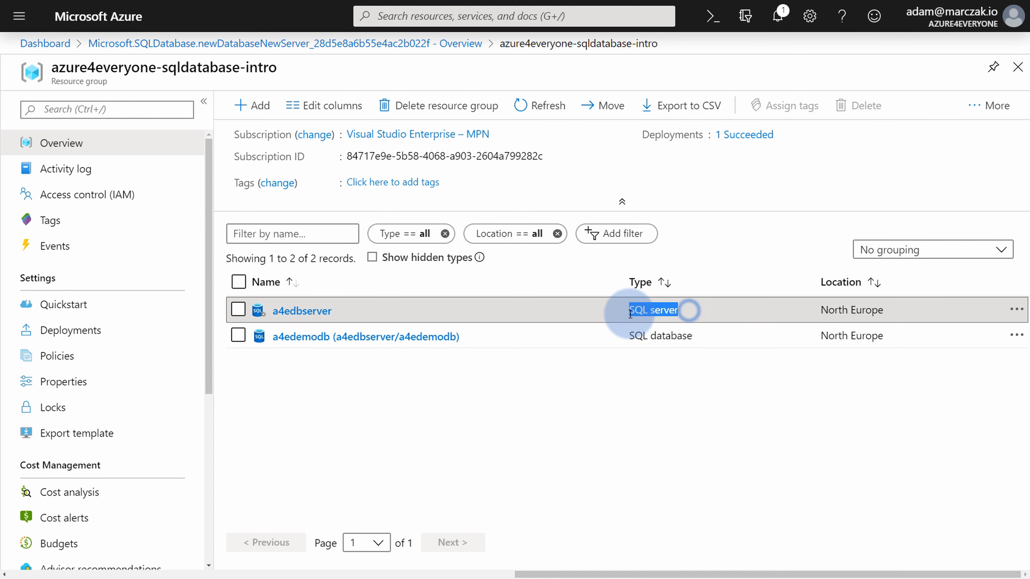
left_click(623, 390)
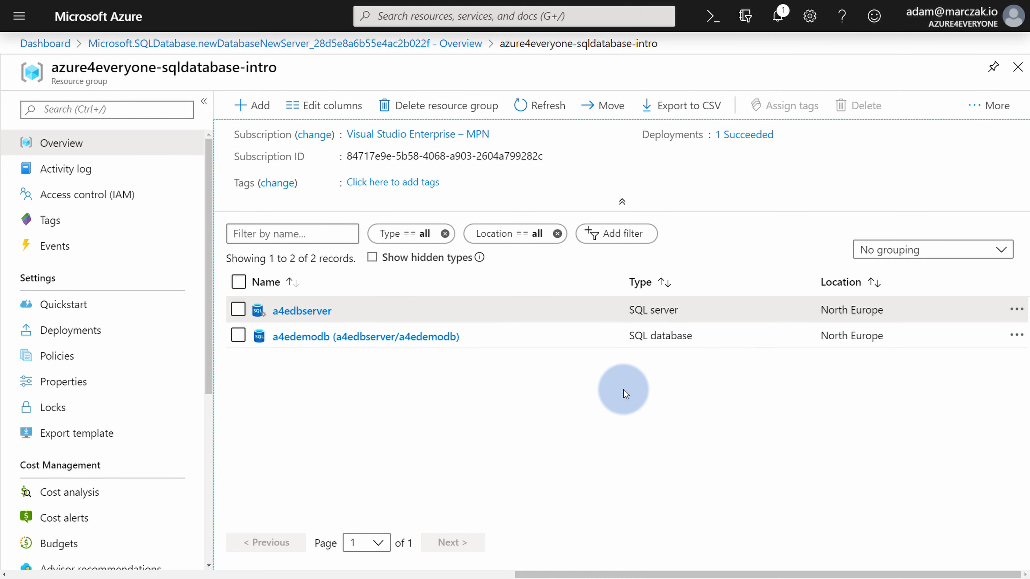
left_click(700, 340)
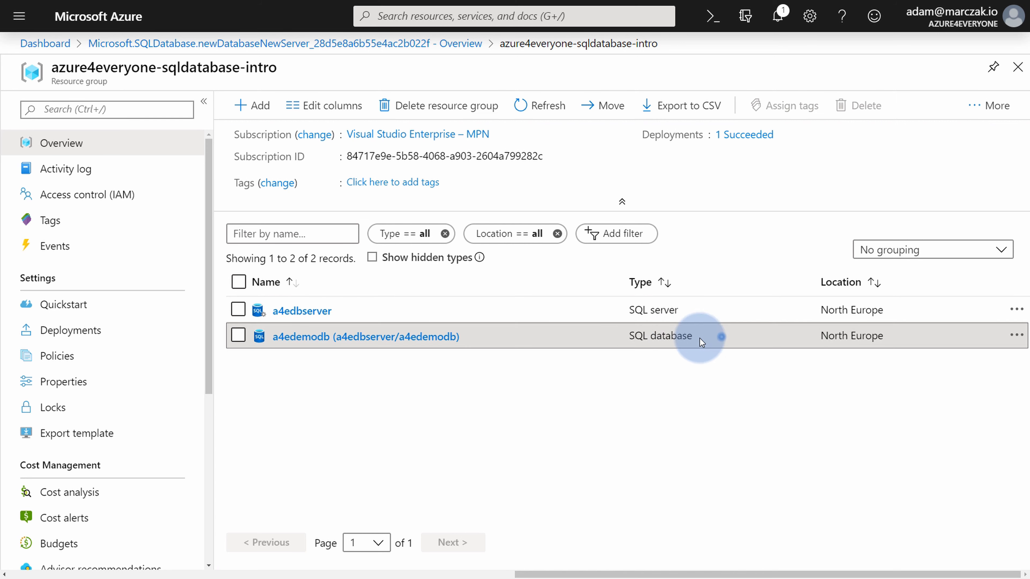
left_click_drag(632, 340, 628, 341)
left_click(593, 393)
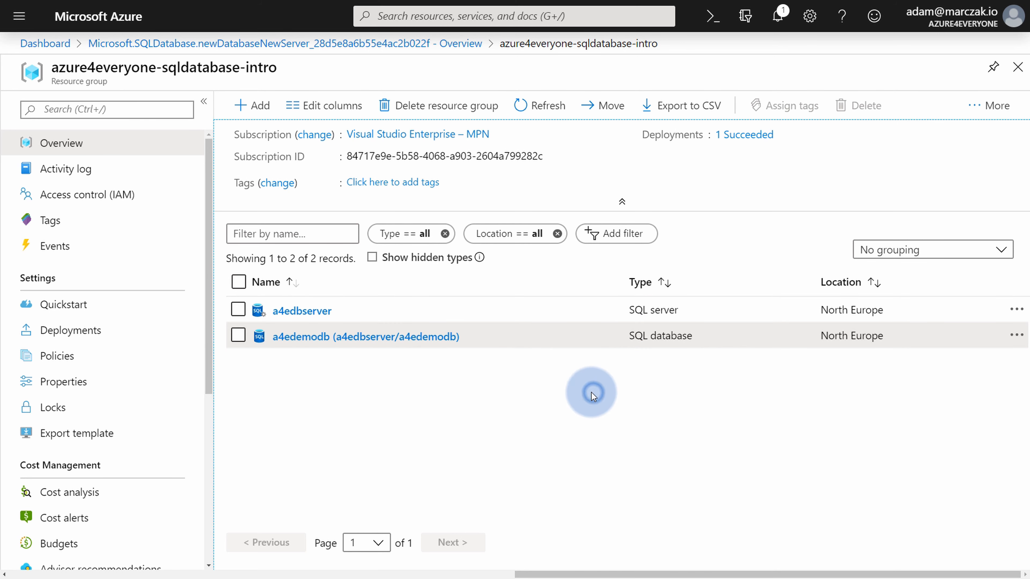
Step: Open the a4edemodb database, check its status in the overview and view the Query editor (preview) login page
left_click(366, 337)
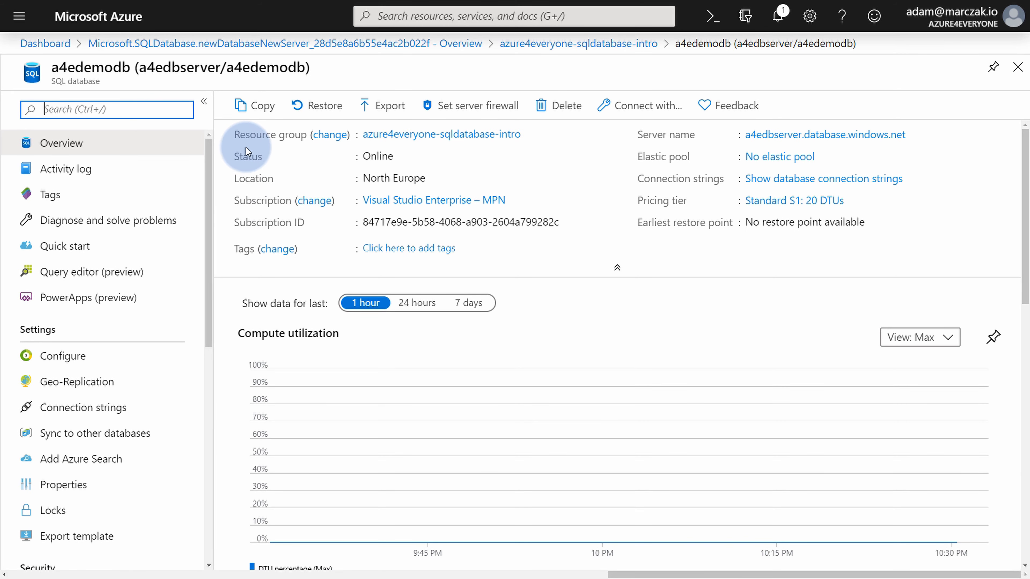
double_click(248, 156)
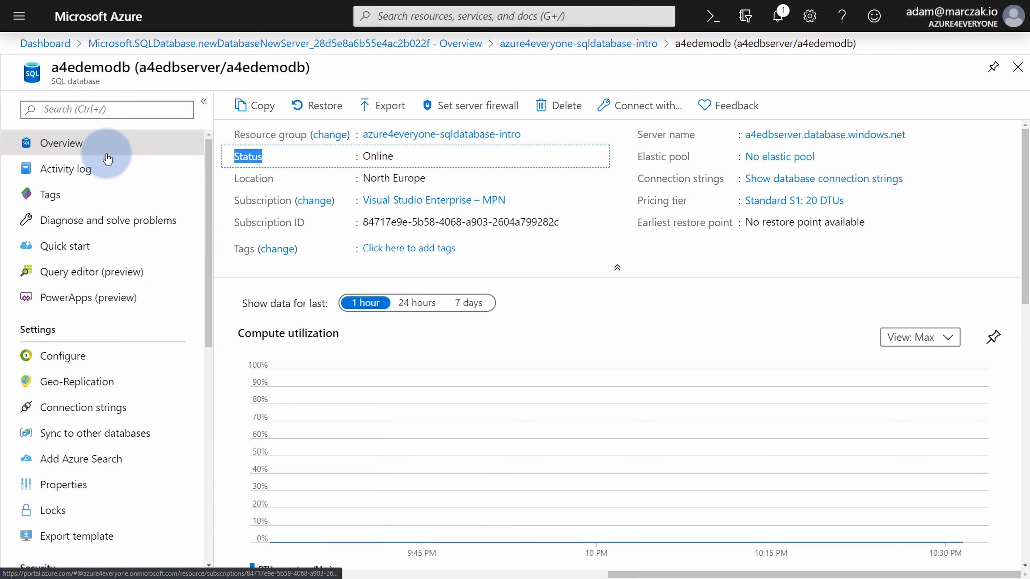
left_click(94, 277)
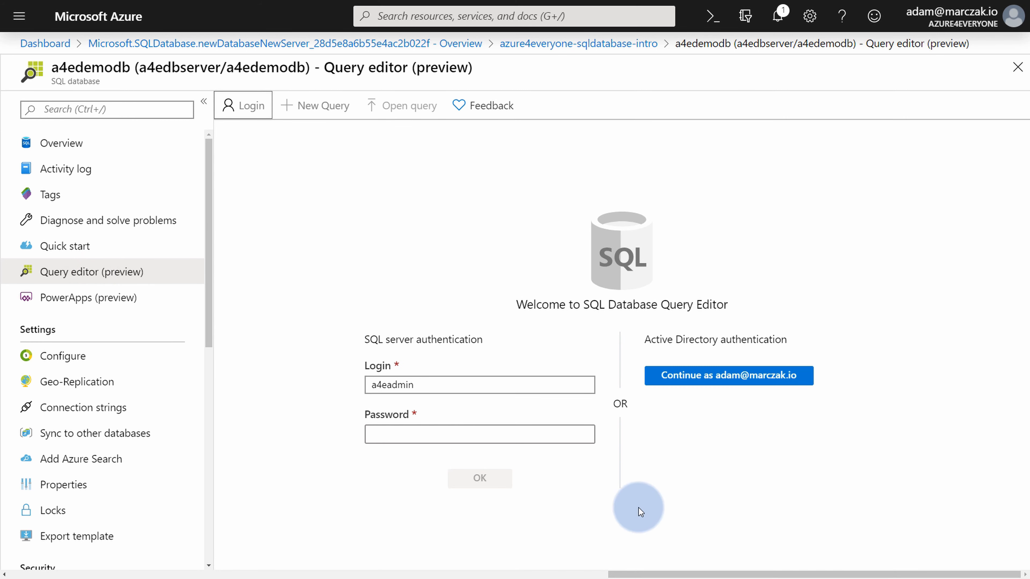
left_click(511, 190)
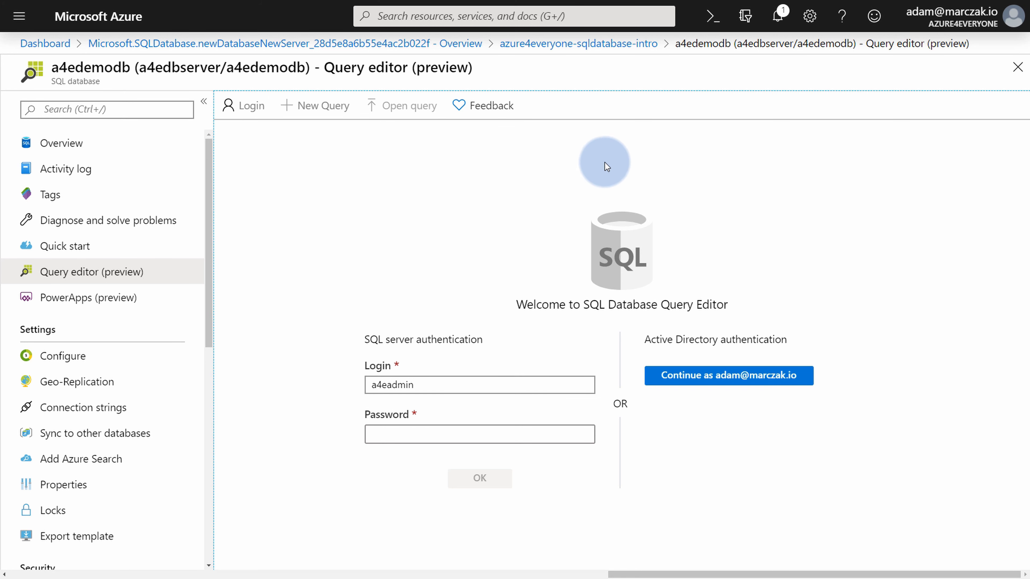
left_click(626, 161)
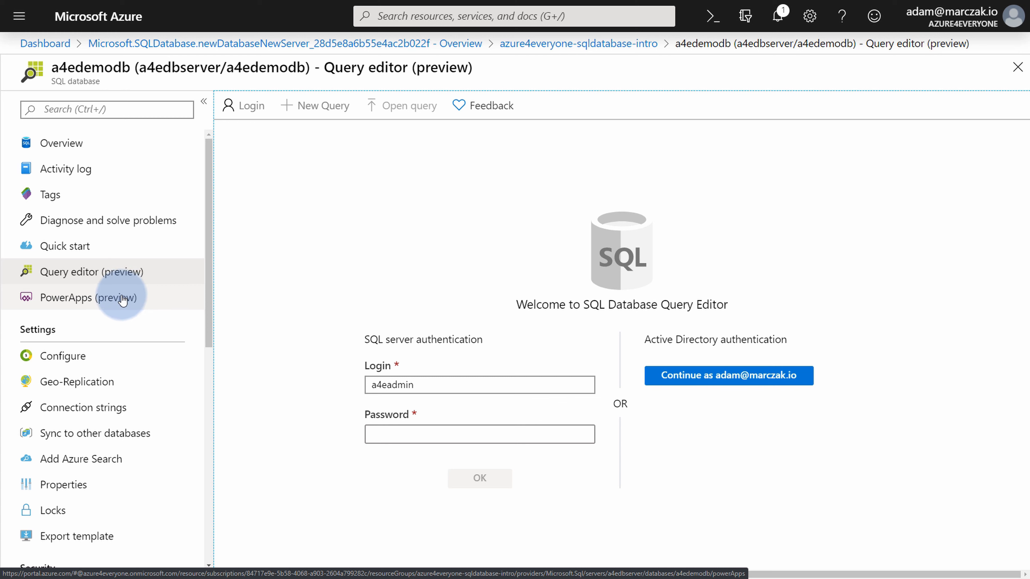
Step: Examine the database's Configure page, including the vCore-based General Purpose options
left_click(95, 364)
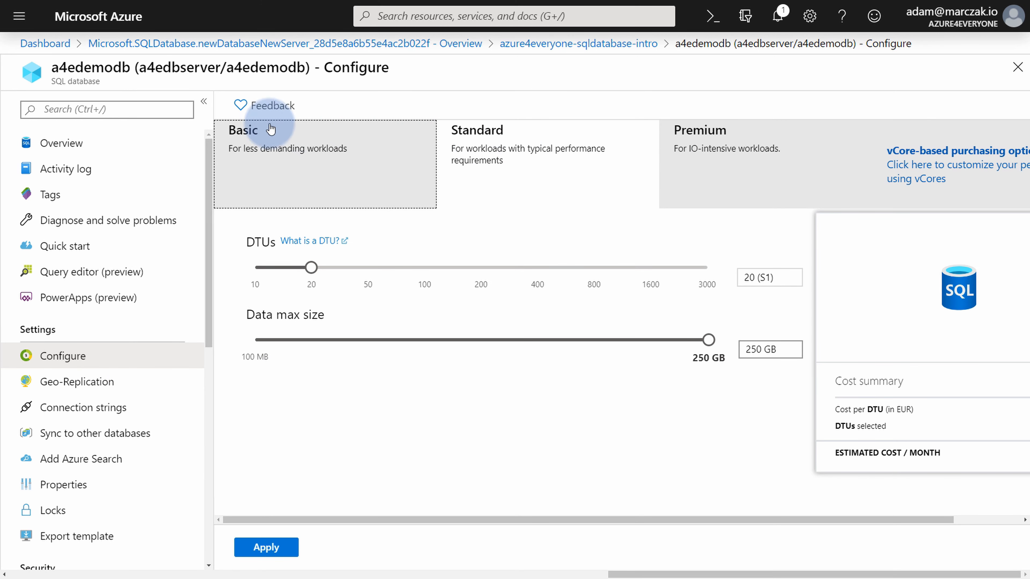
left_click(859, 164)
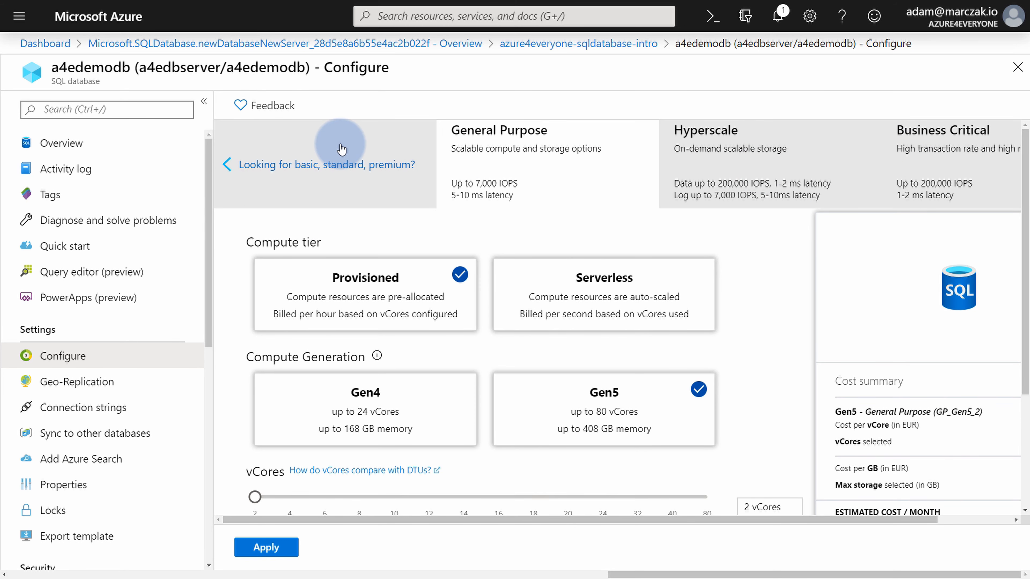
scroll(380, 272, "down", 3)
Step: Leave the configuration unsaved and examine the Geo-Replication map and its list of target regions
left_click(111, 381)
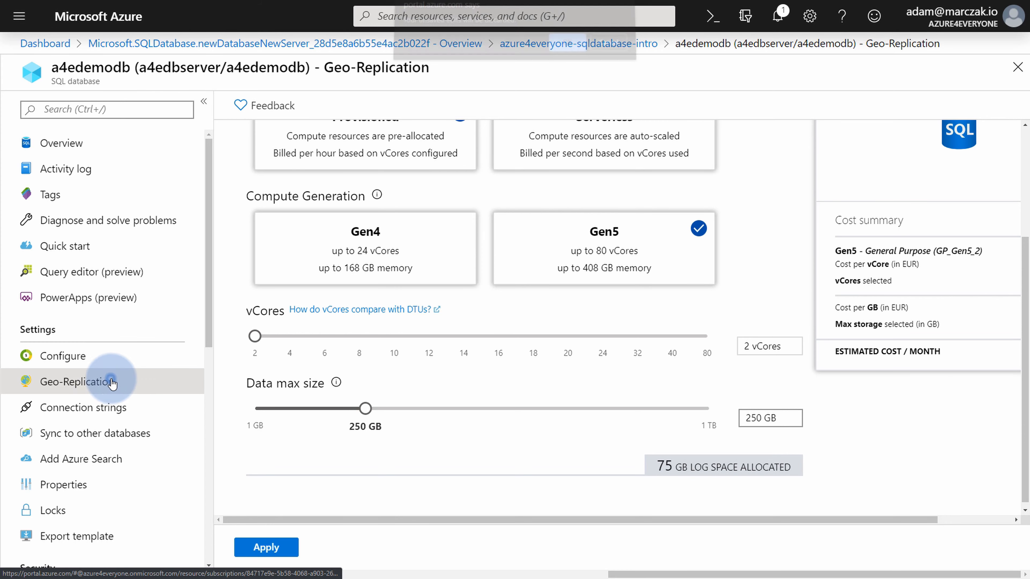
left_click(560, 52)
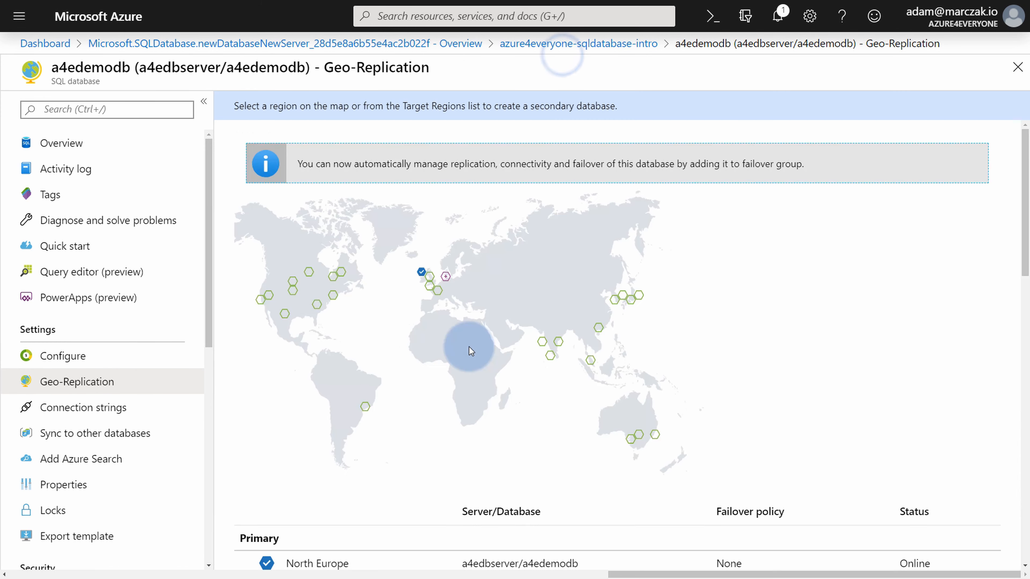
scroll(409, 390, "down", 5)
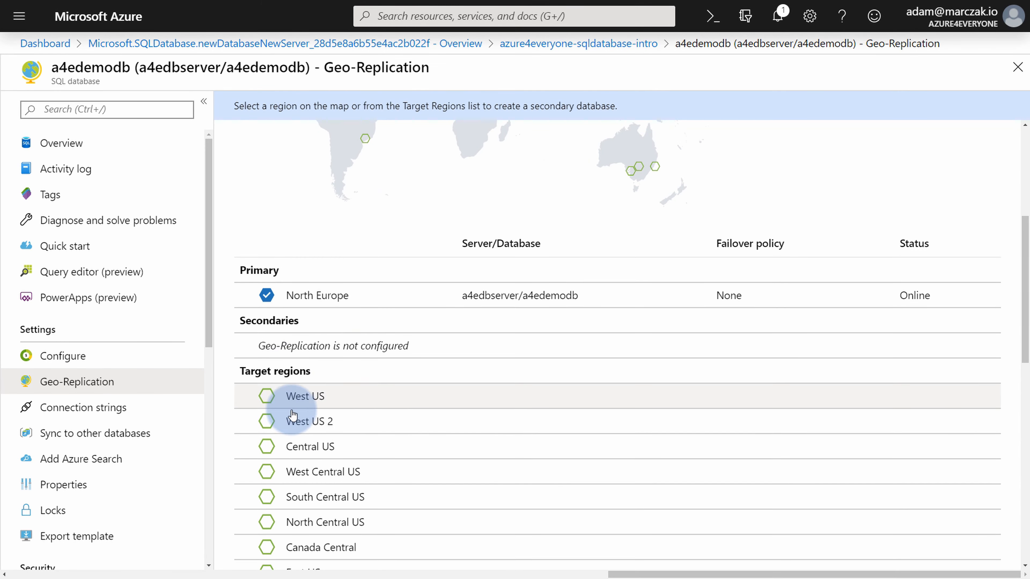
scroll(409, 391, "up", 5)
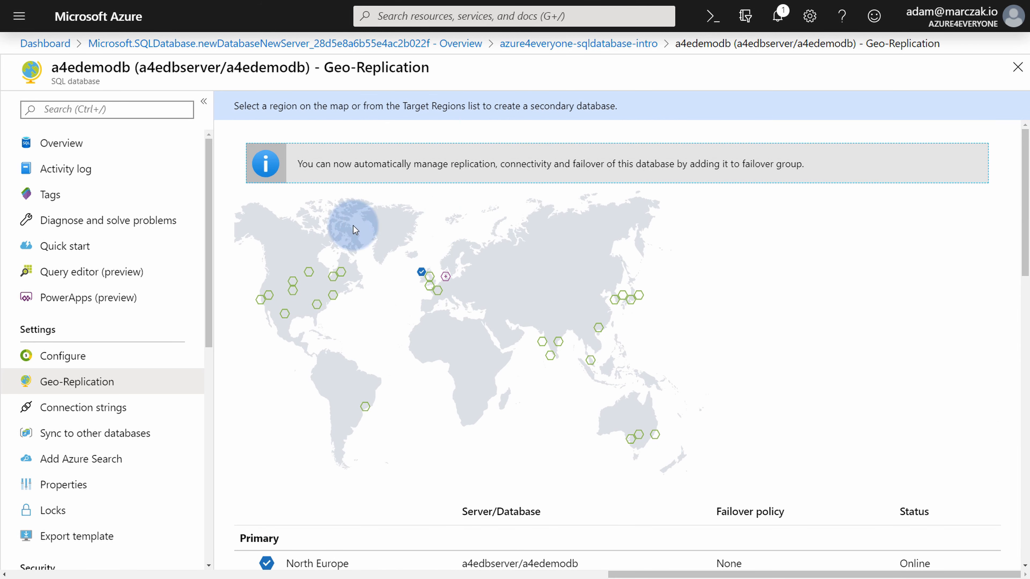
scroll(292, 334, "down", 2)
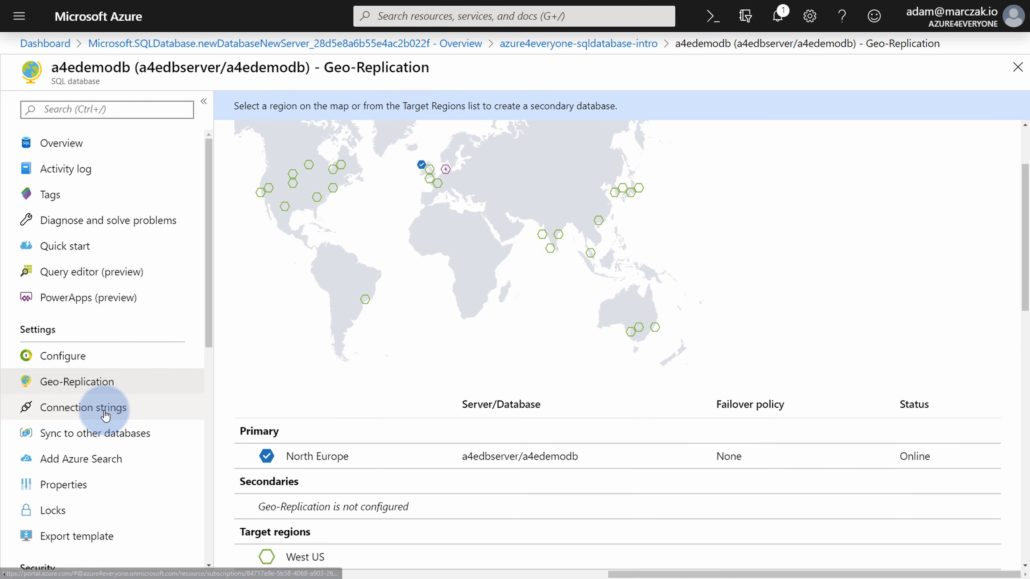
Step: View the database's connection strings for ADO.NET, JDBC, ODBC, PHP and Go, and return to ADO.NET
left_click(106, 415)
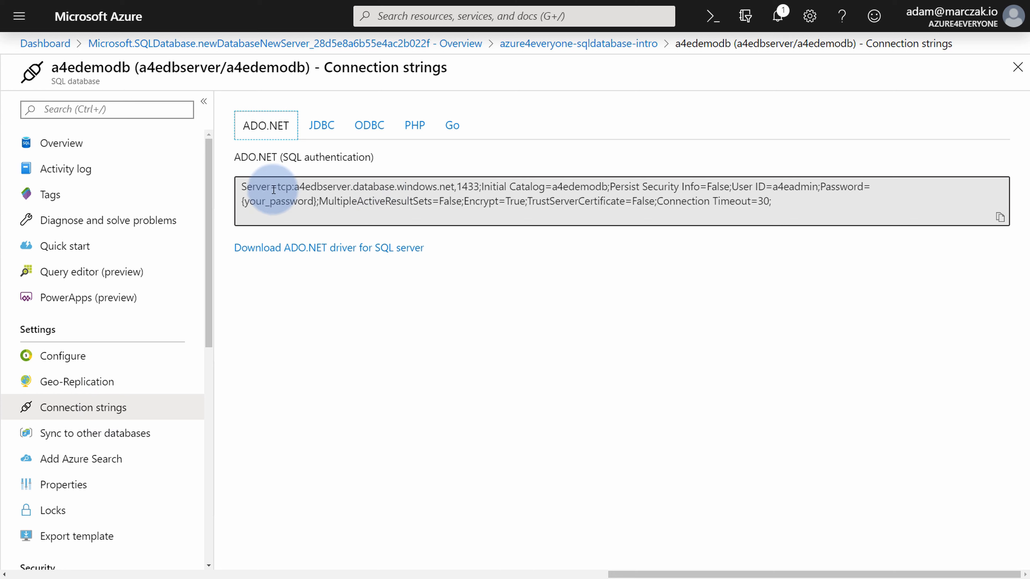
left_click(755, 284)
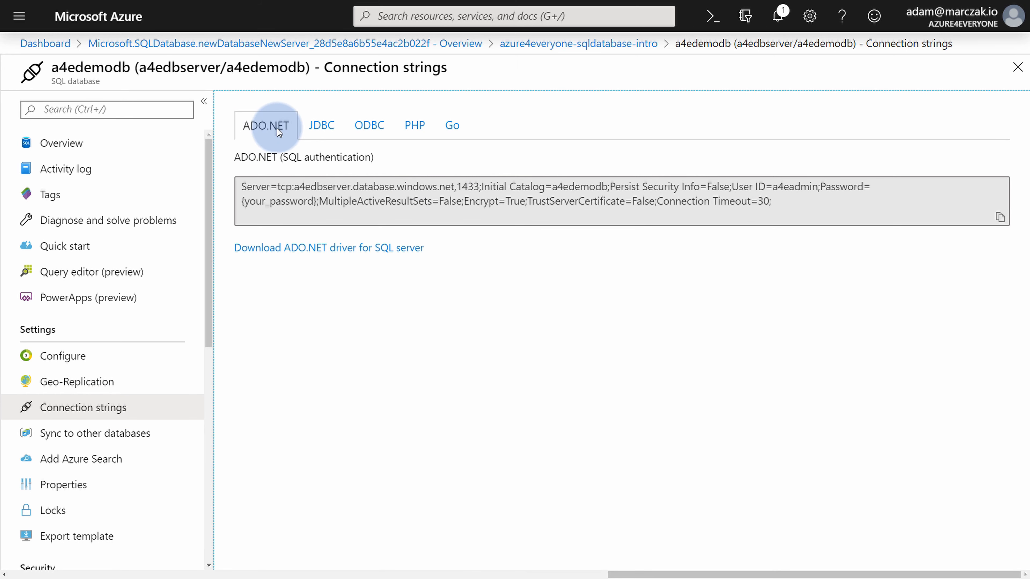
left_click(322, 126)
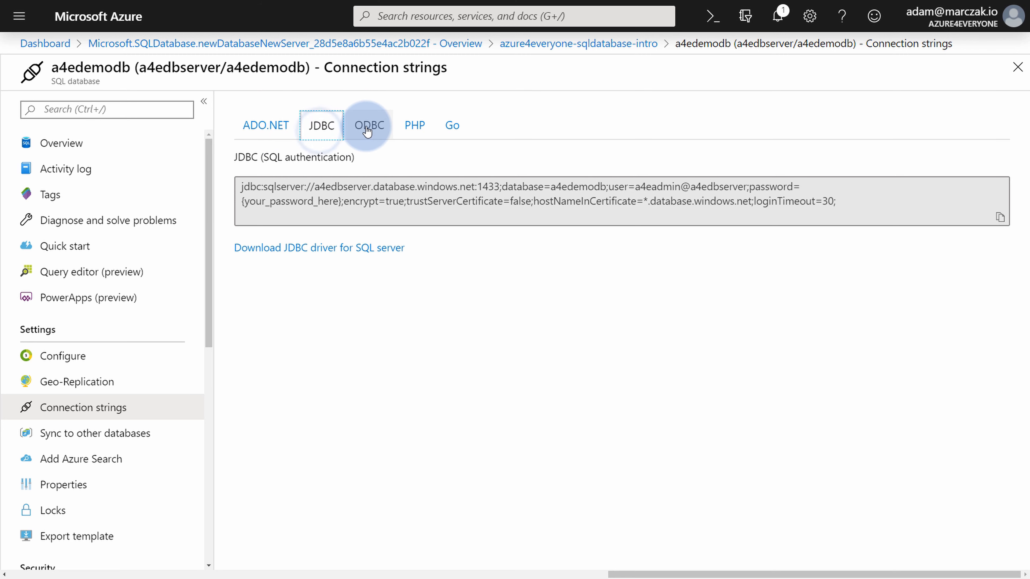
left_click(367, 129)
left_click(414, 126)
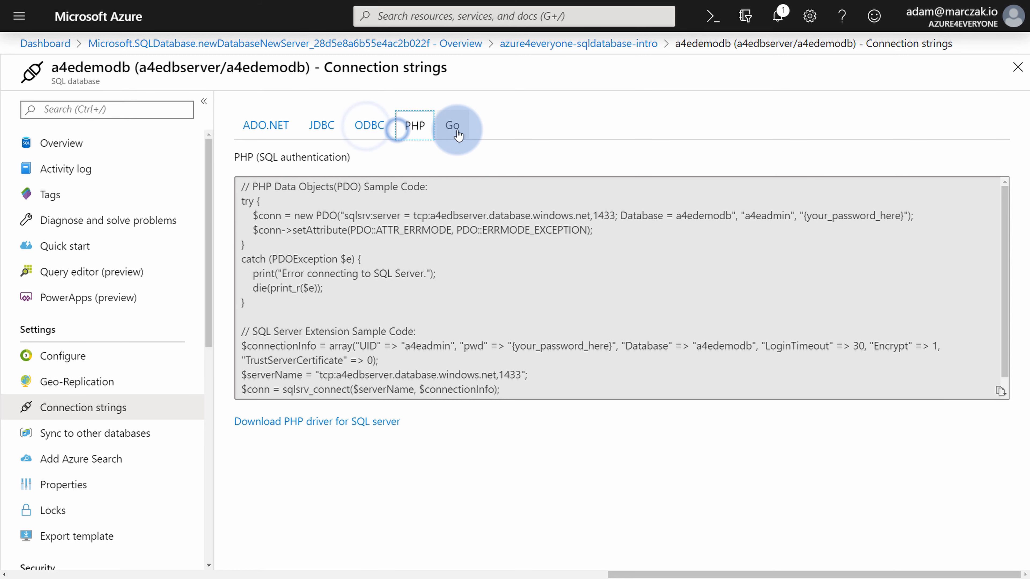
left_click(455, 129)
left_click(409, 126)
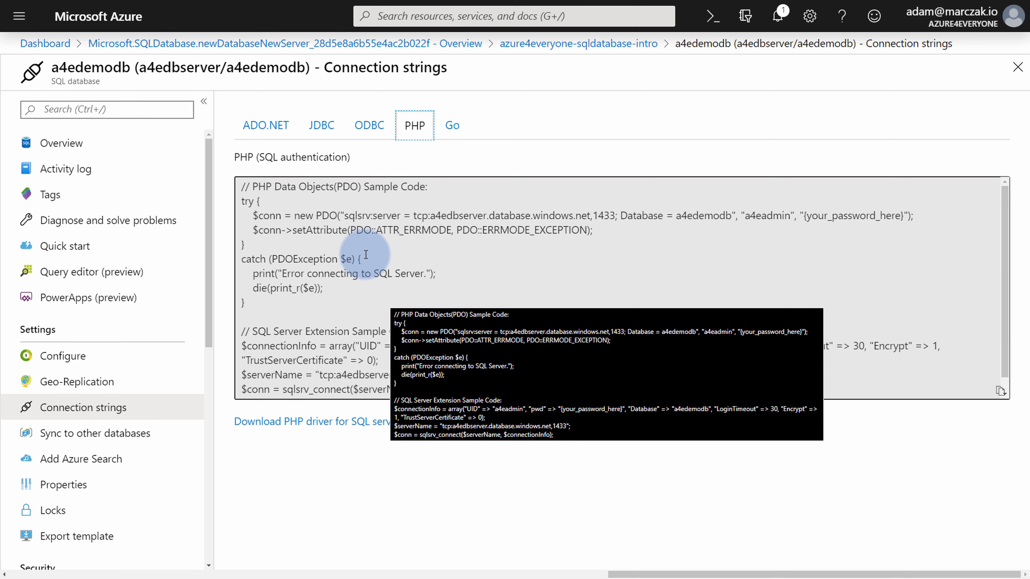
left_click(265, 125)
Step: View the Sync to other databases and Add Azure Search pages, and look through the database's remaining settings categories
left_click(118, 426)
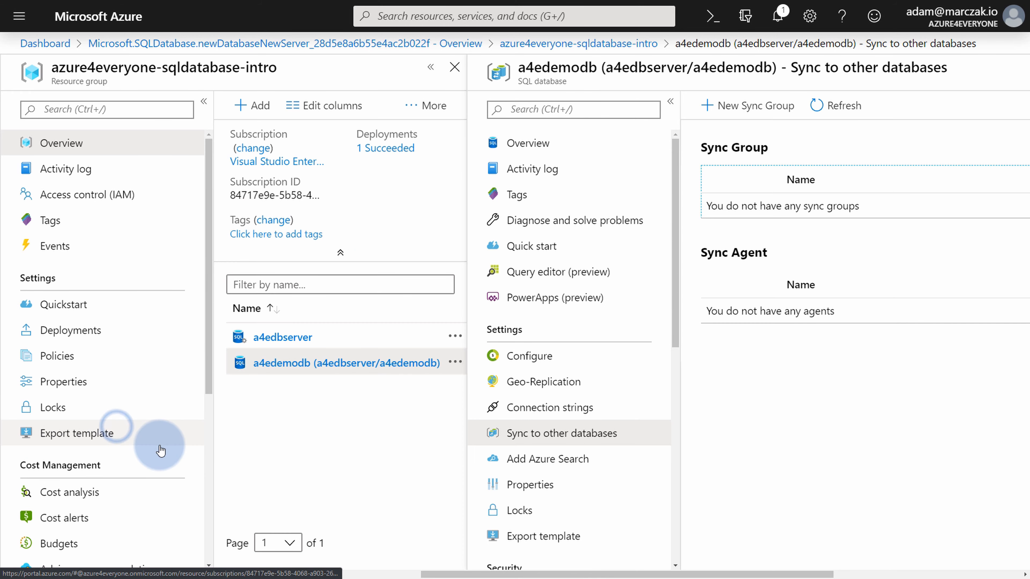
left_click(426, 490)
left_click_drag(544, 574, 723, 573)
left_click(153, 463)
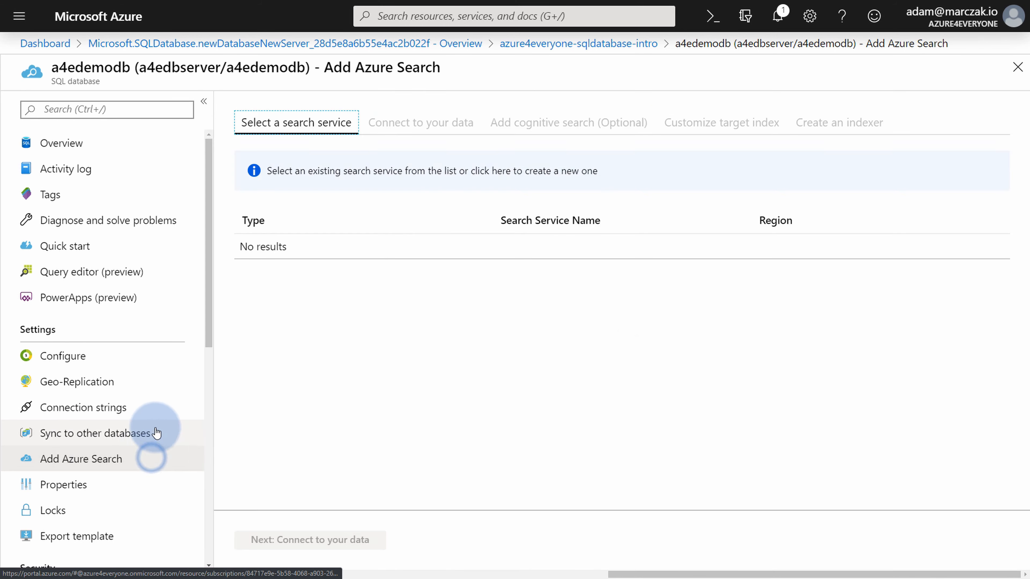
scroll(173, 433, "down", 2)
scroll(172, 432, "down", 5)
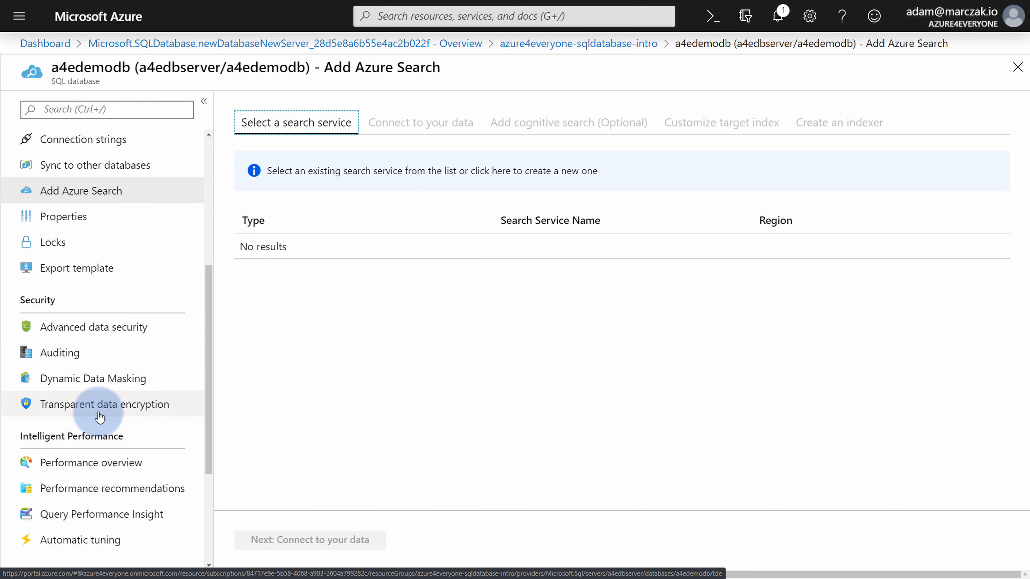
scroll(151, 430, "up", 5)
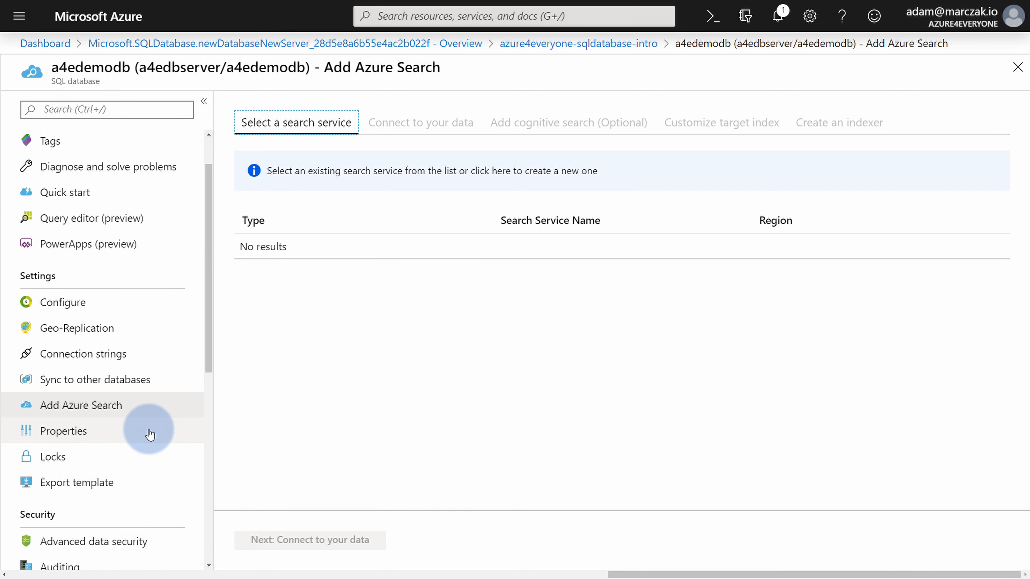
Step: Return to the a4edemodb overview and copy its server name
scroll(151, 430, "up", 1)
left_click(94, 144)
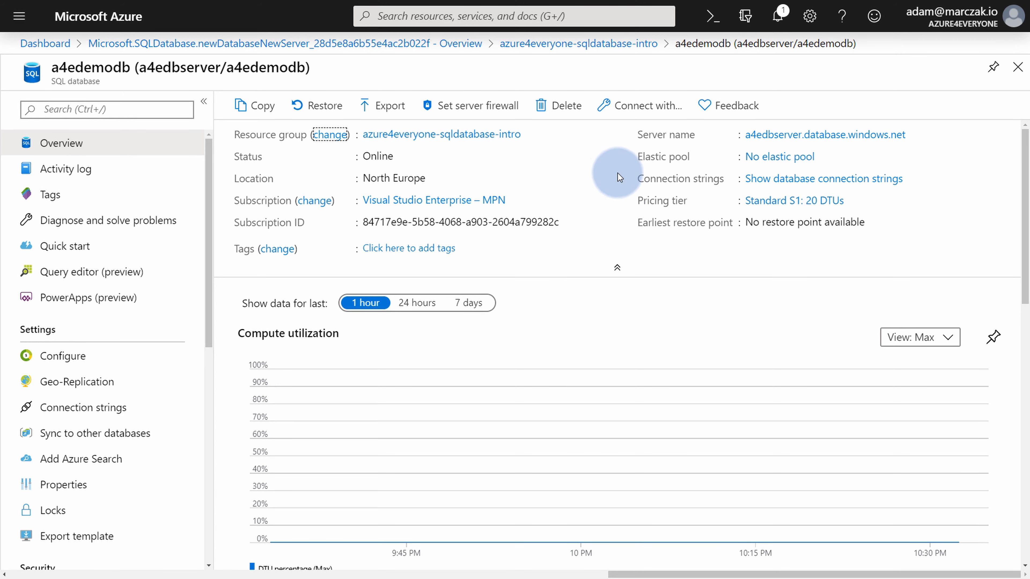
left_click(915, 137)
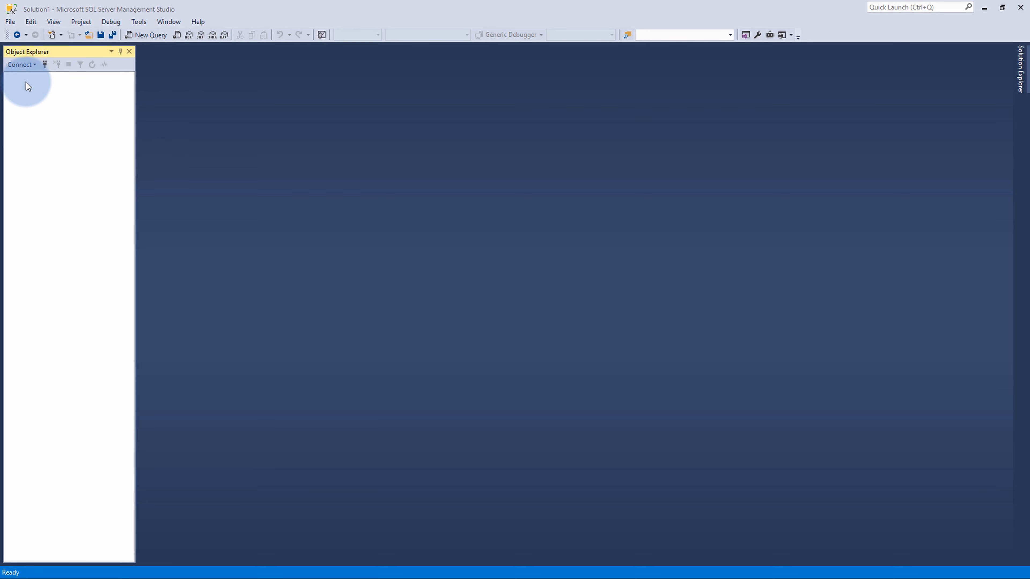
Step: Switch to SQL Server Management Studio, start a Database Engine connection to a4edbserver.database.windows.net and clear the saved user name
left_click(22, 65)
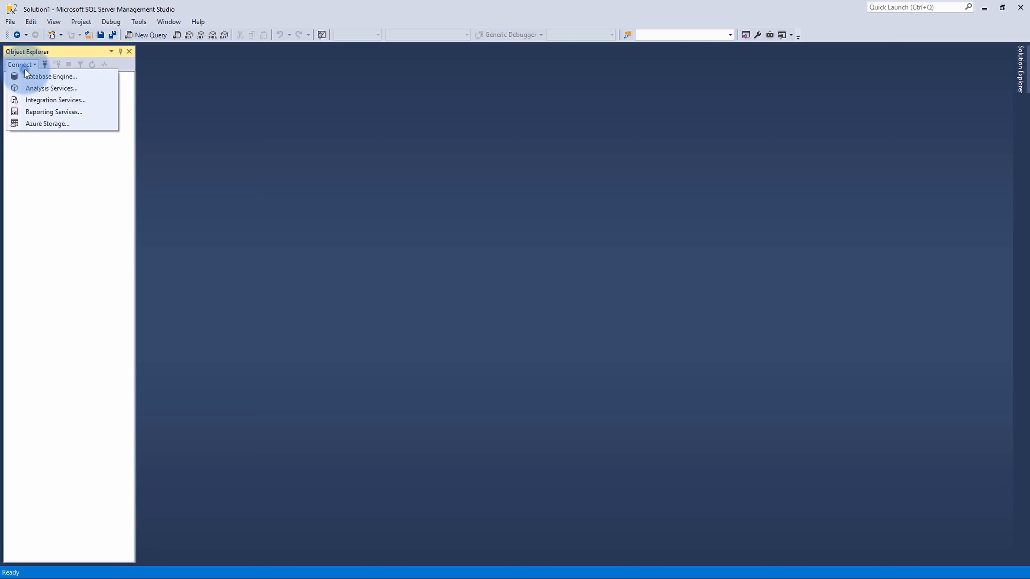
left_click(49, 78)
left_click(608, 256)
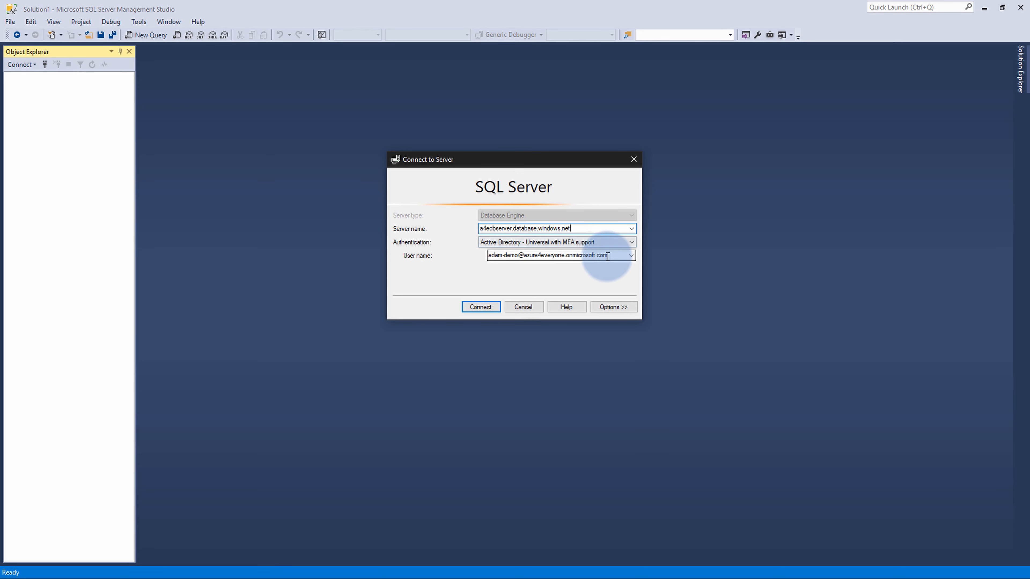
left_click_drag(612, 256, 520, 252)
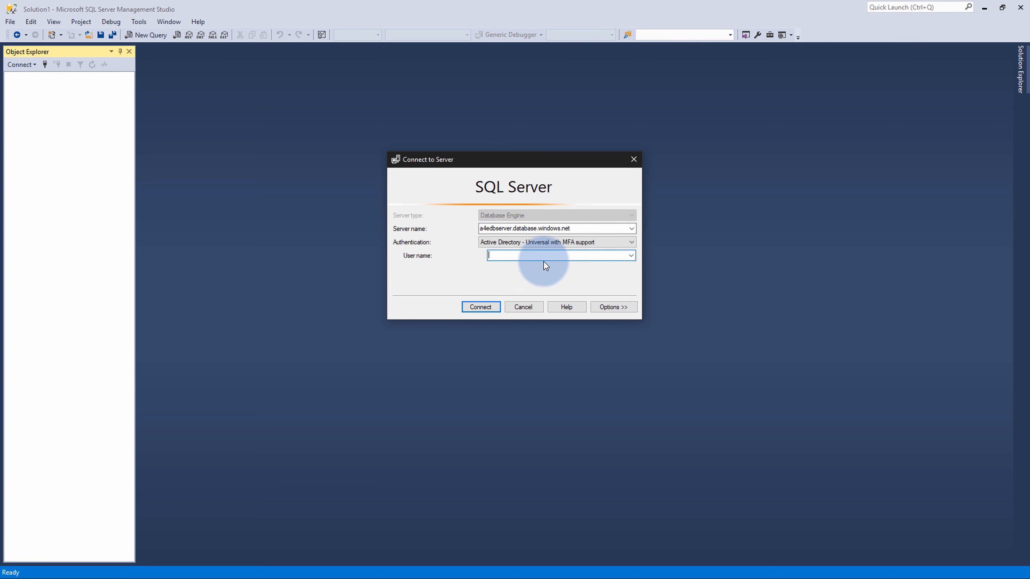
Step: Try SQL Server Authentication for the connection, and return to Active Directory - Universal with MFA support
left_click(547, 245)
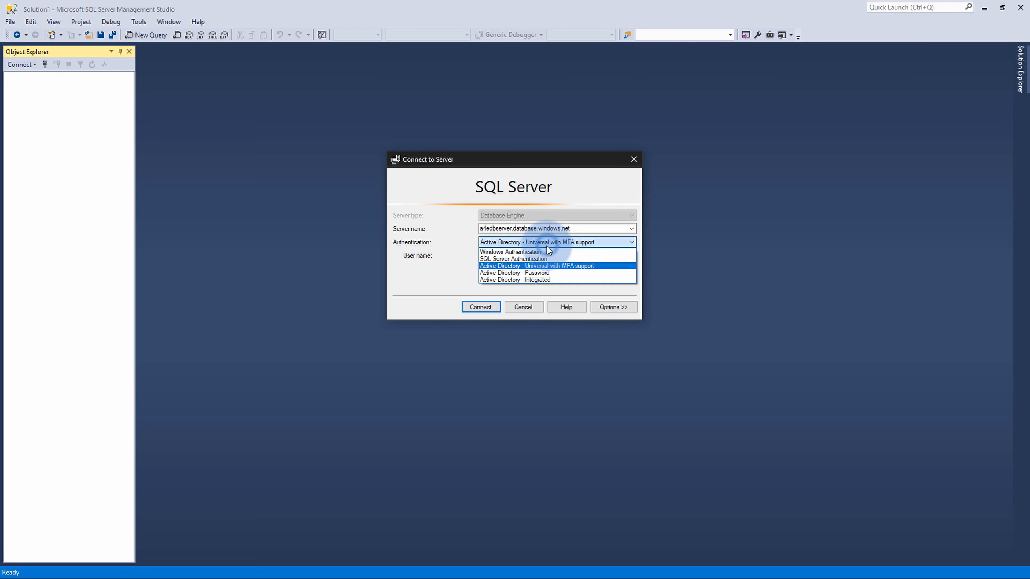
left_click(547, 259)
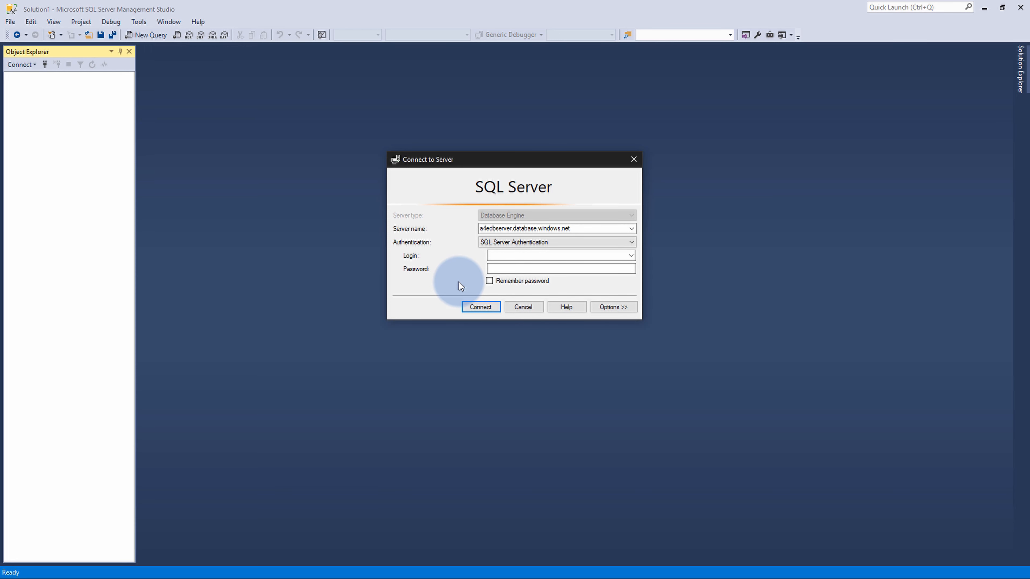
left_click(527, 244)
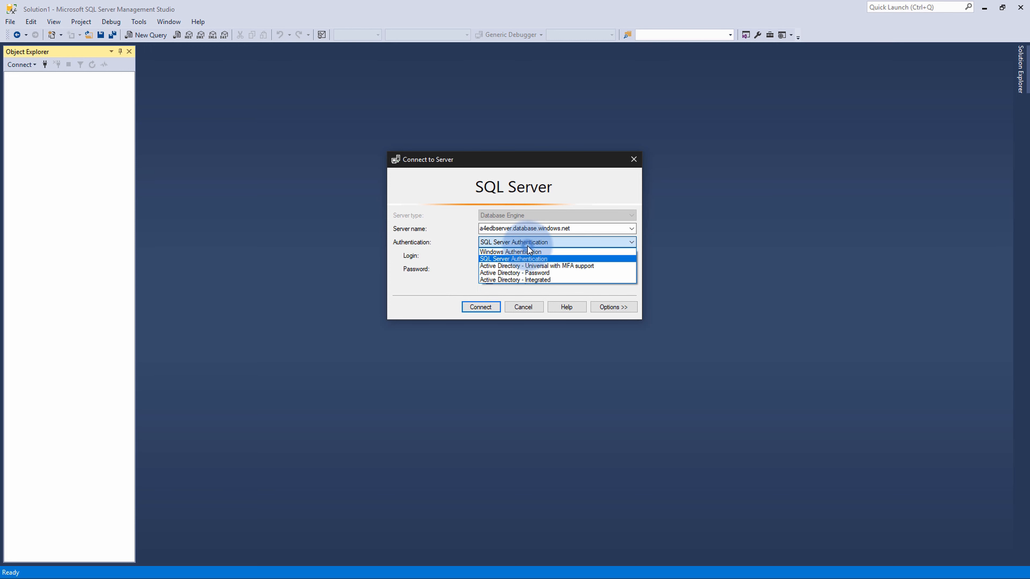
left_click(529, 266)
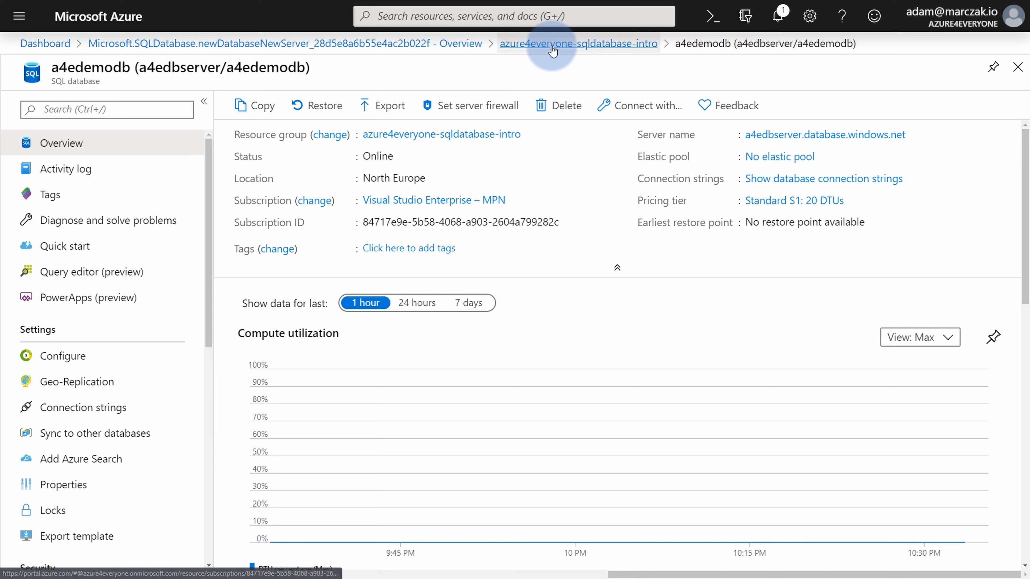
Step: Switch to the Azure portal and open the Active Directory admin page of the a4edbserver server in the azure4everyone-sqldatabase-intro resource group
left_click(551, 43)
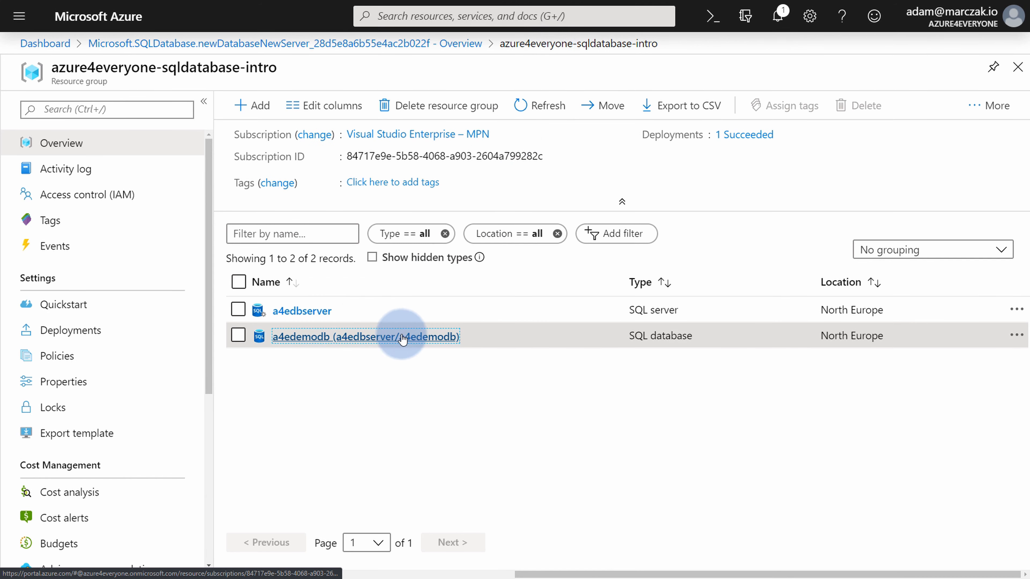
left_click(299, 320)
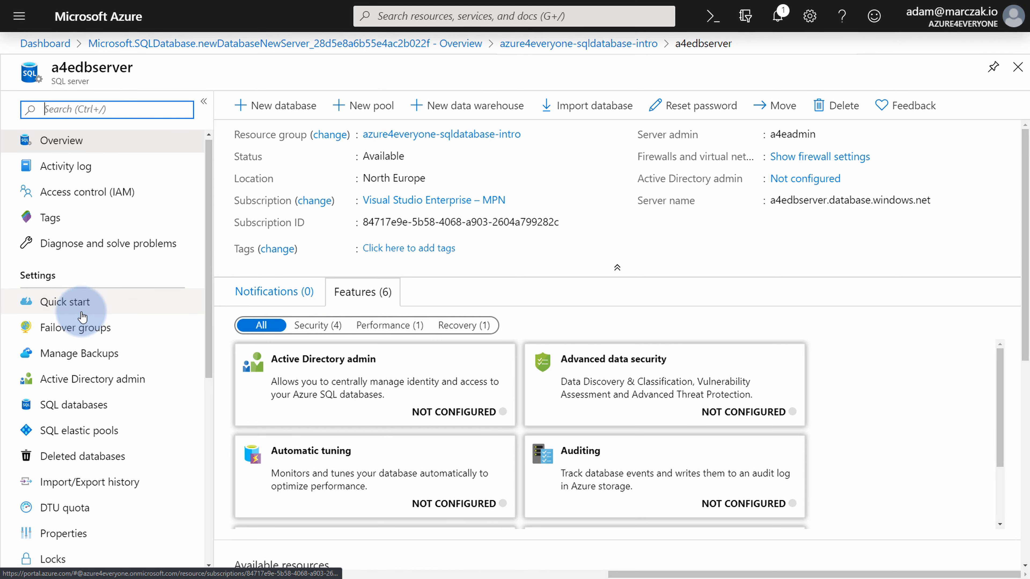
scroll(61, 284, "down", 3)
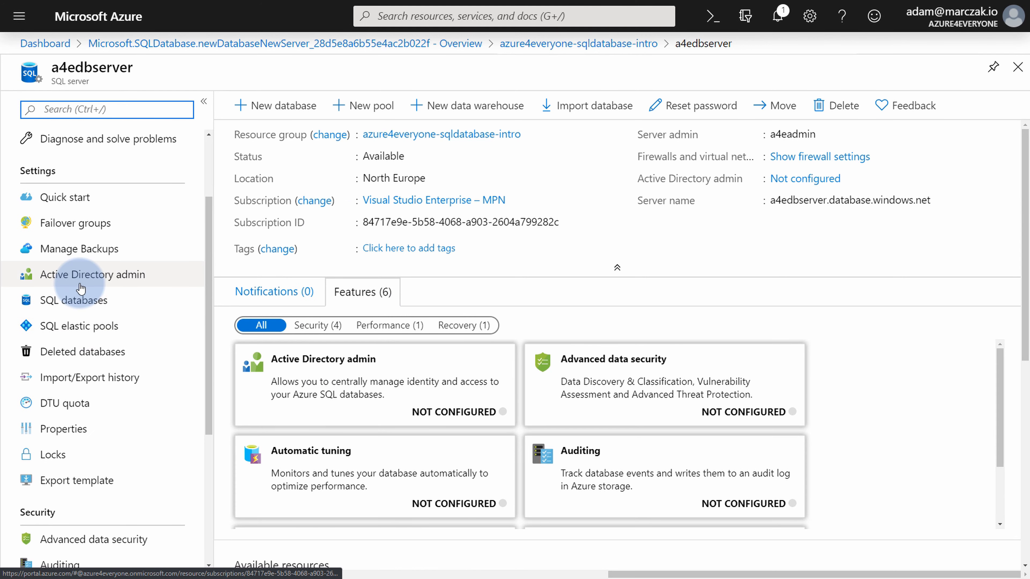
left_click(48, 278)
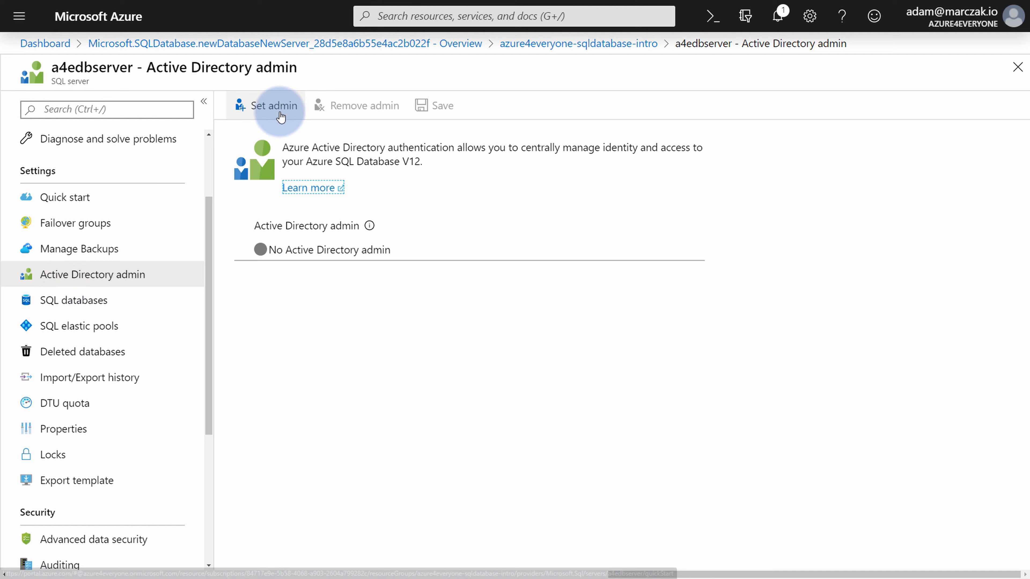
Step: Assign the demo user account as the server's Active Directory admin and save the change
left_click(279, 115)
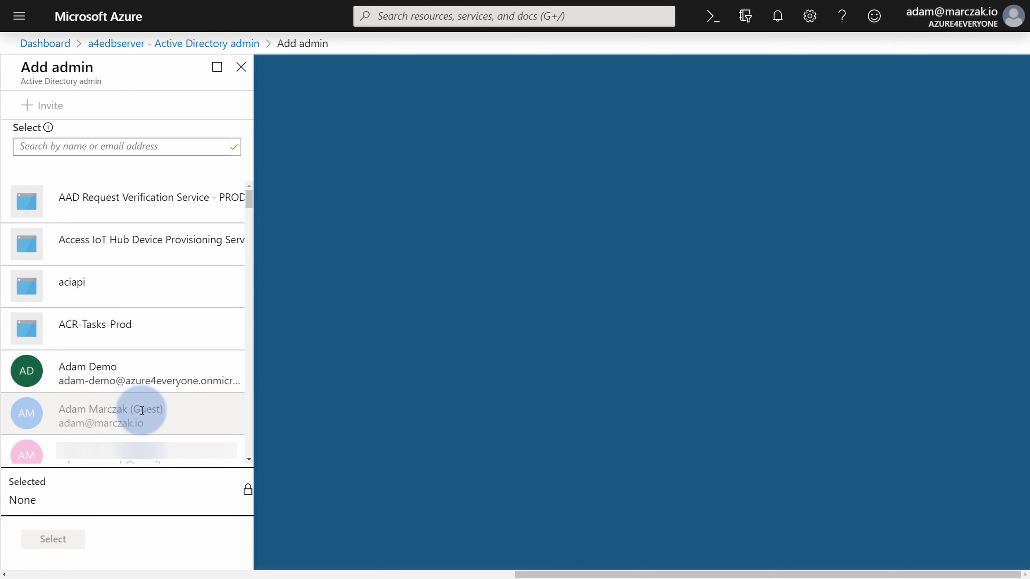
double_click(132, 410)
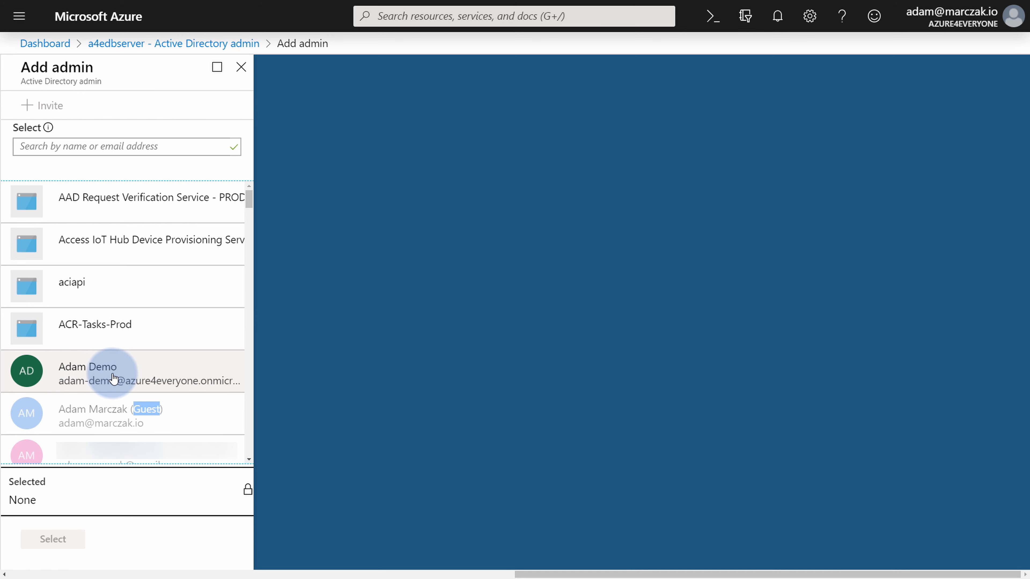
left_click(161, 387)
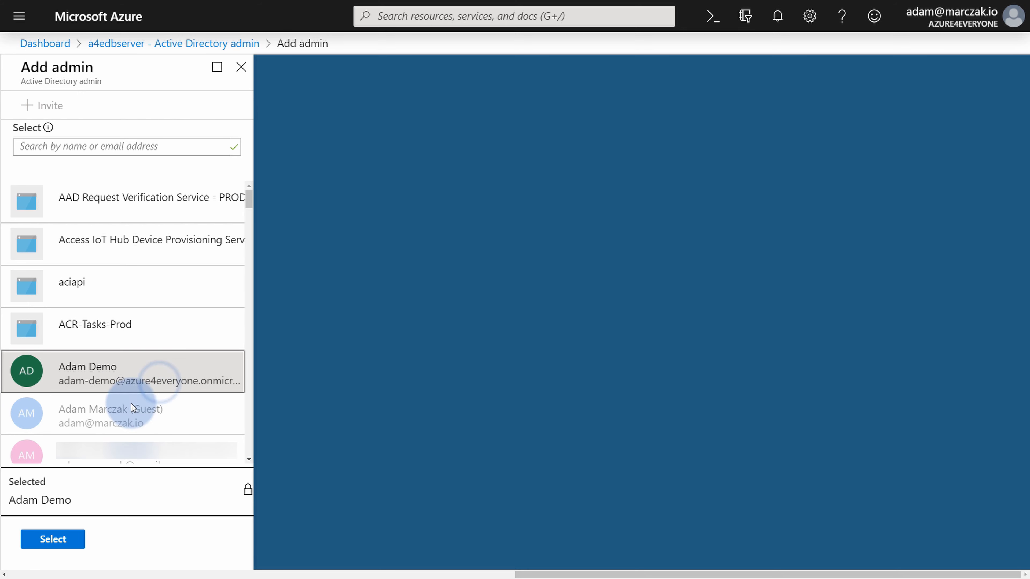
left_click(61, 539)
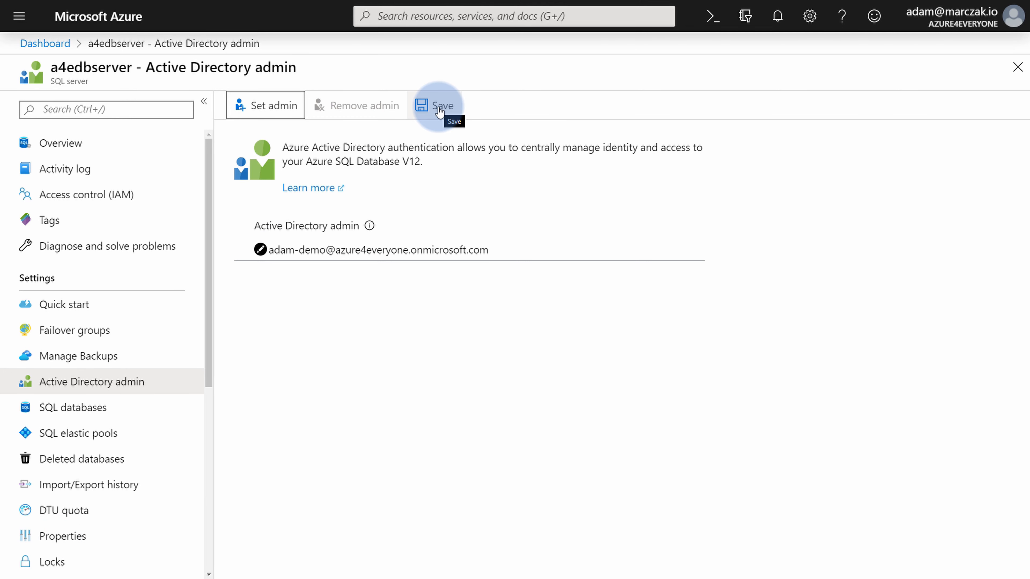
left_click(439, 106)
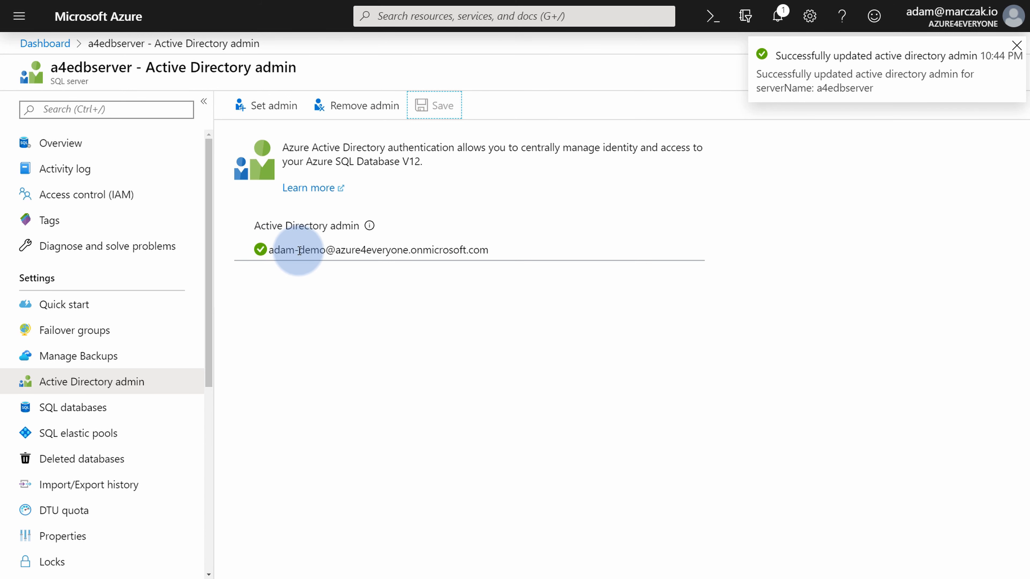
Step: Copy the Active Directory admin's e-mail into the user name of the SQL Server Management Studio connection and try to connect
left_click_drag(493, 258, 270, 249)
key("ctrl+c")
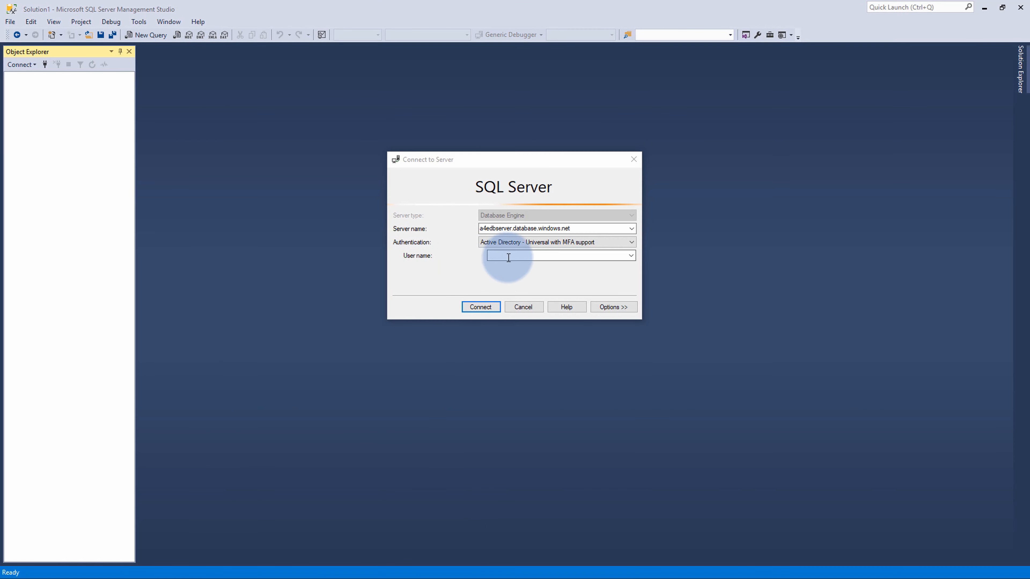
left_click(507, 255)
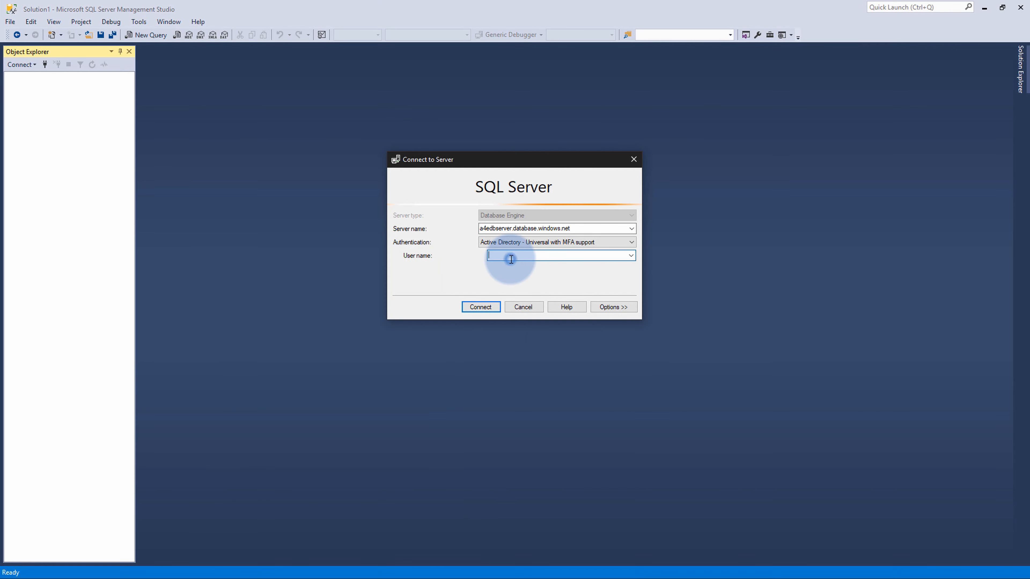
key("ctrl+v")
left_click(489, 305)
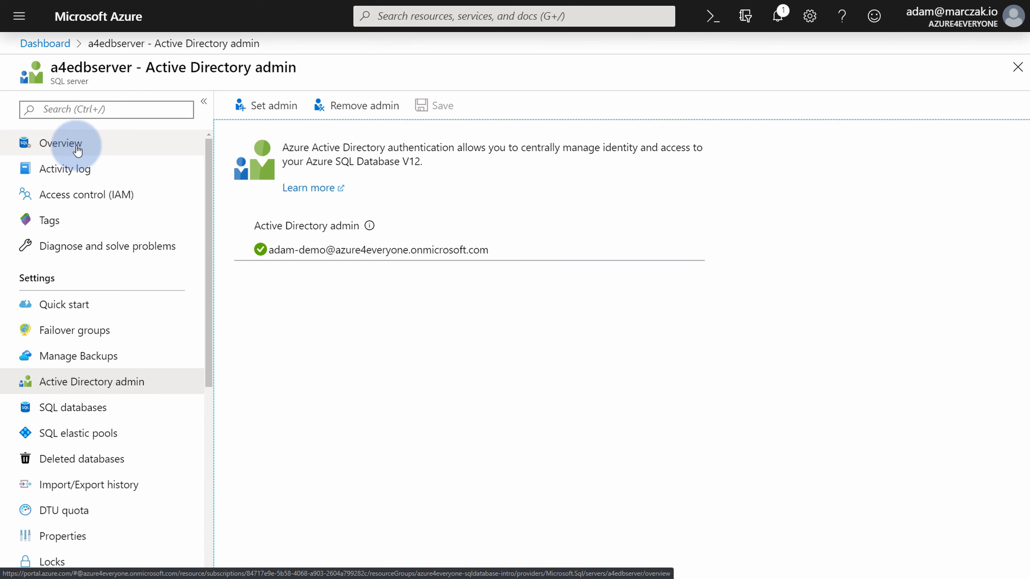
Step: Switch to the Azure portal and open the Firewalls and virtual networks page of a4edbserver
left_click(77, 151)
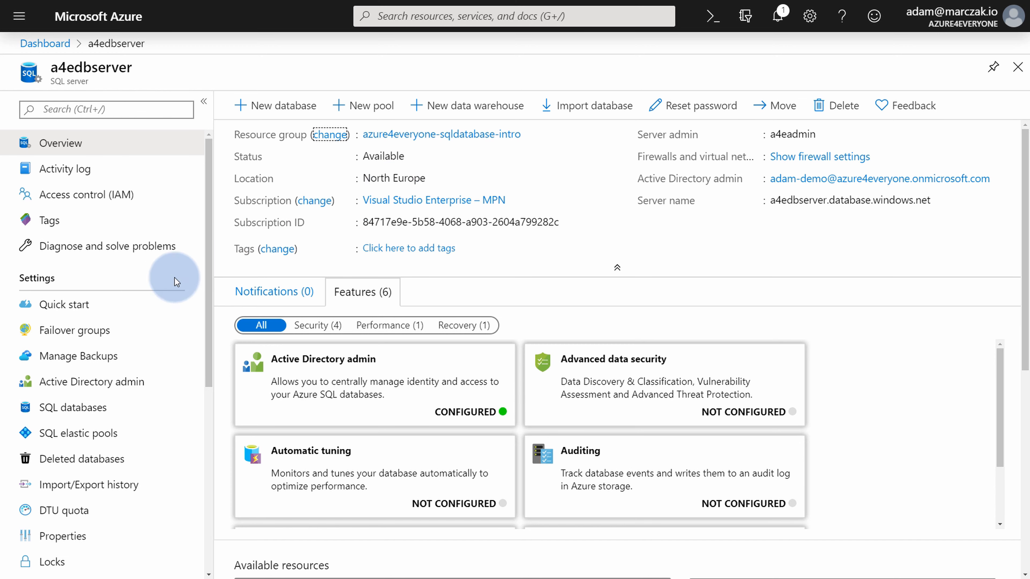
scroll(126, 348, "down", 6)
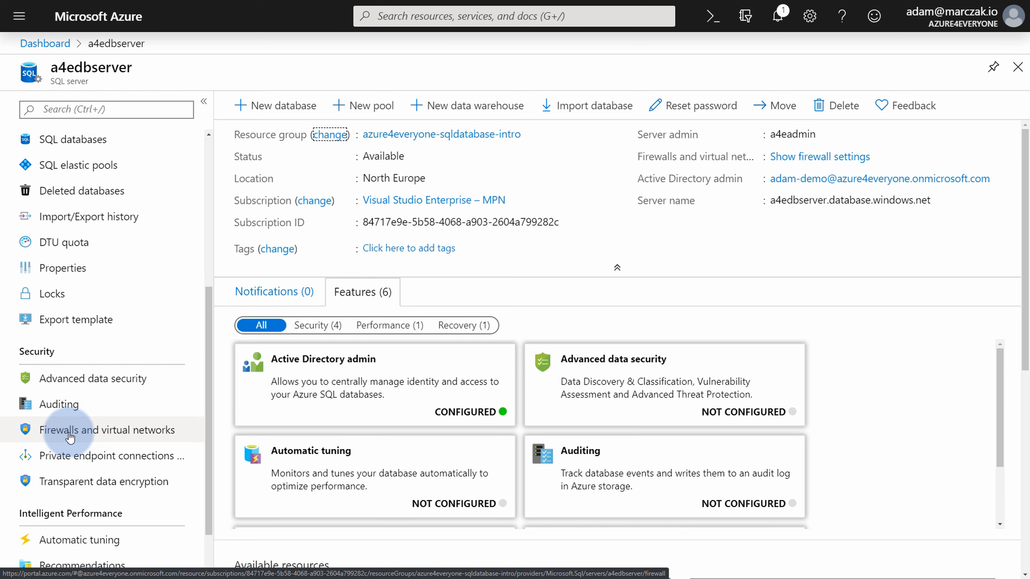
left_click(88, 439)
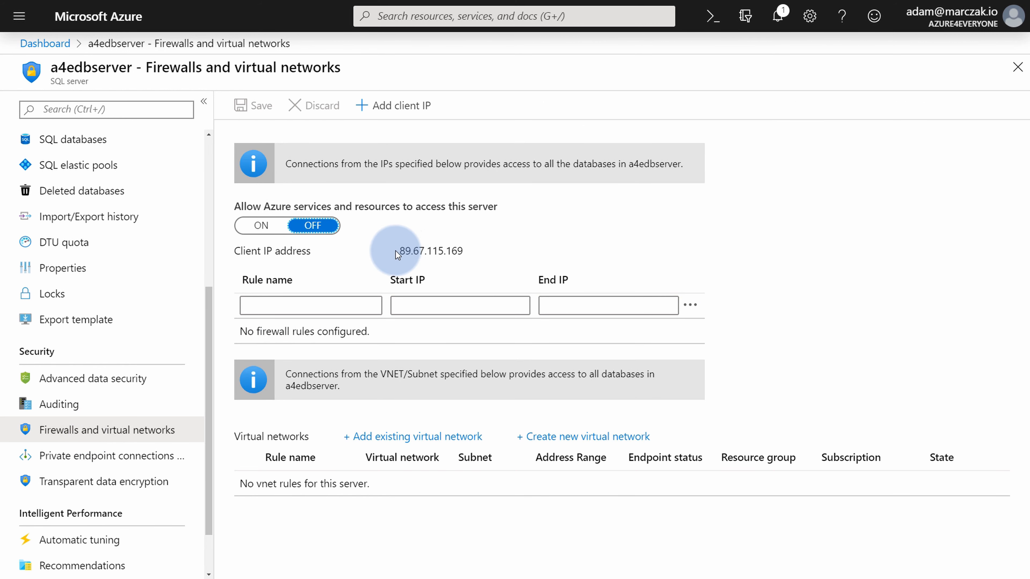
left_click_drag(396, 251, 456, 253)
left_click(481, 254)
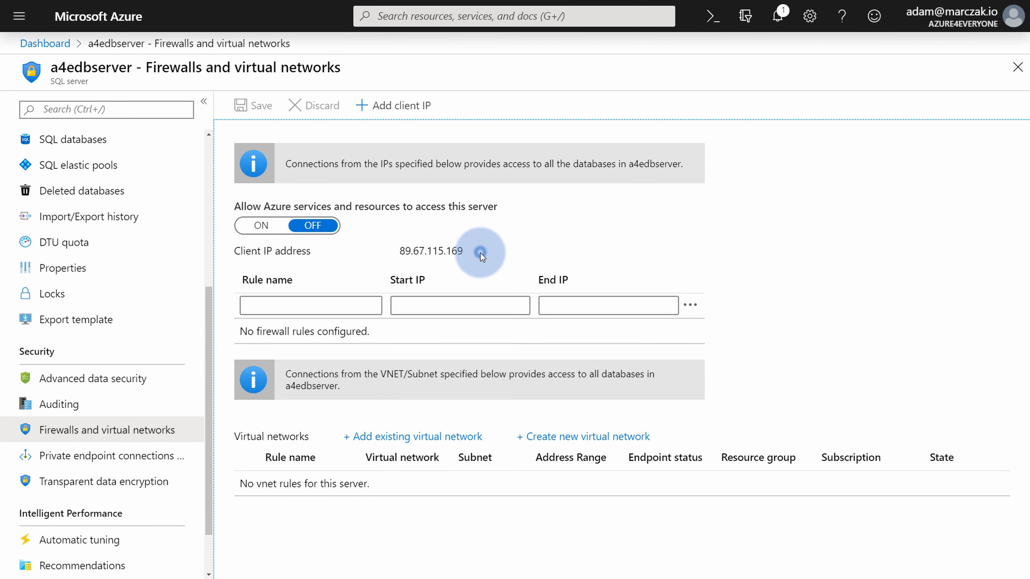
double_click(461, 252)
left_click(386, 251)
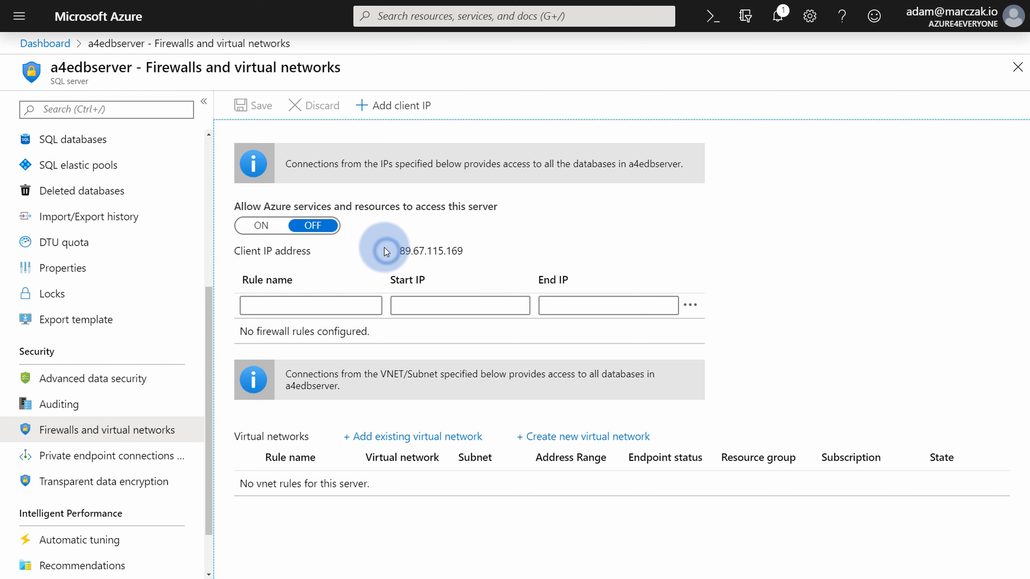
left_click(396, 240)
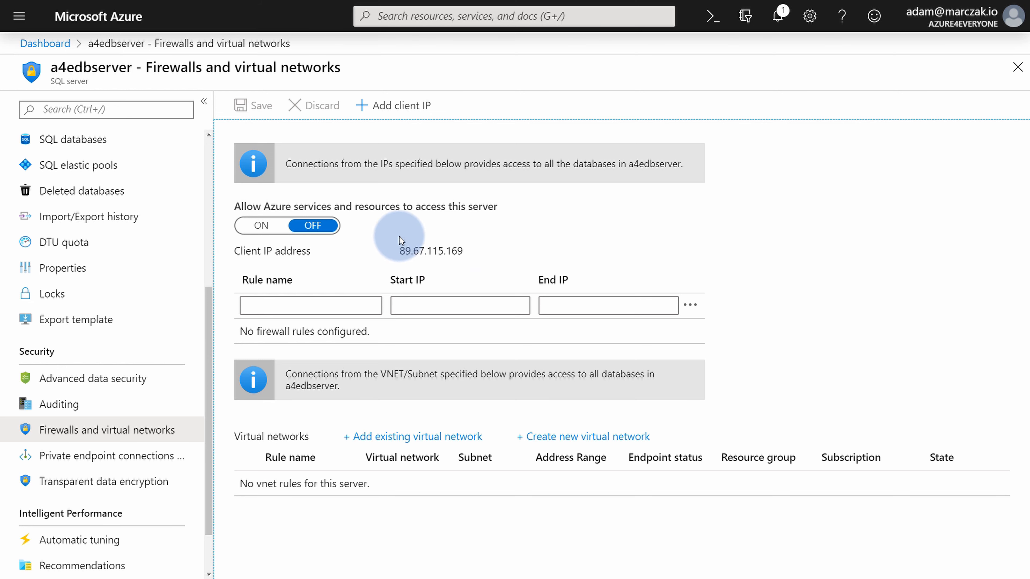
Step: Add a firewall rule for the current client IP, name it with the owner's first name plus Home, and save the firewall rules
left_click(395, 110)
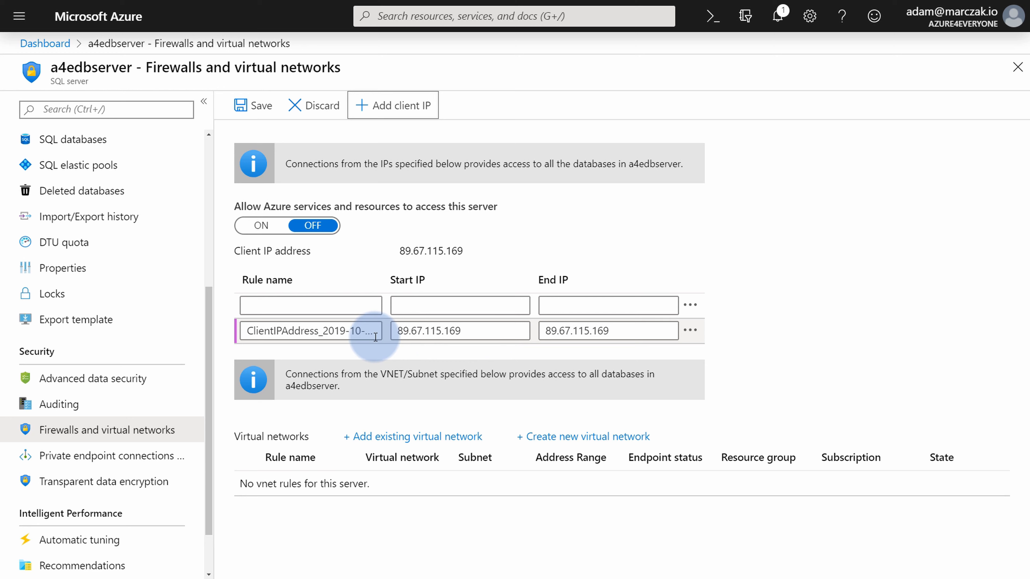
triple_click(361, 335)
type("Adam Home")
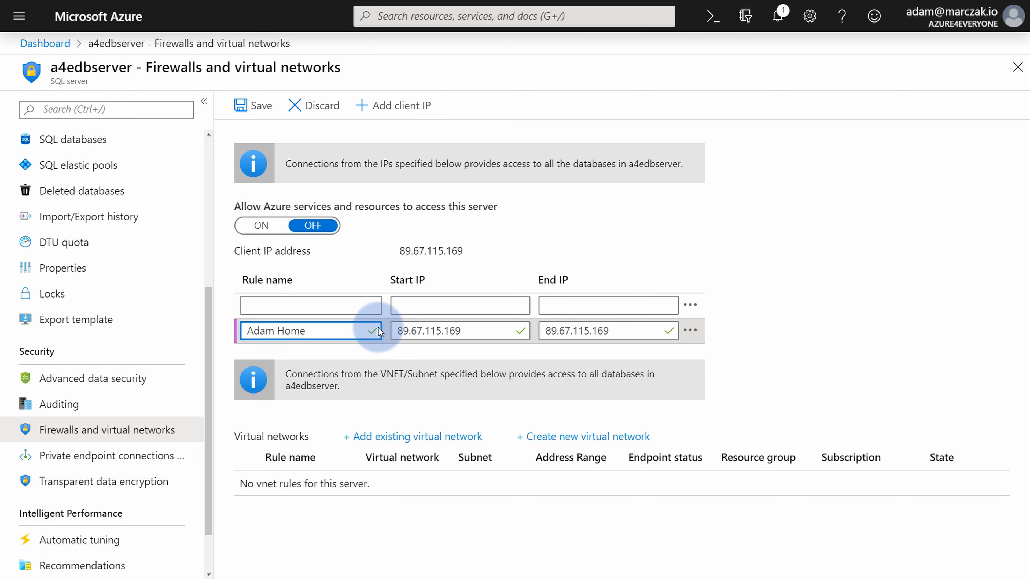
left_click(505, 255)
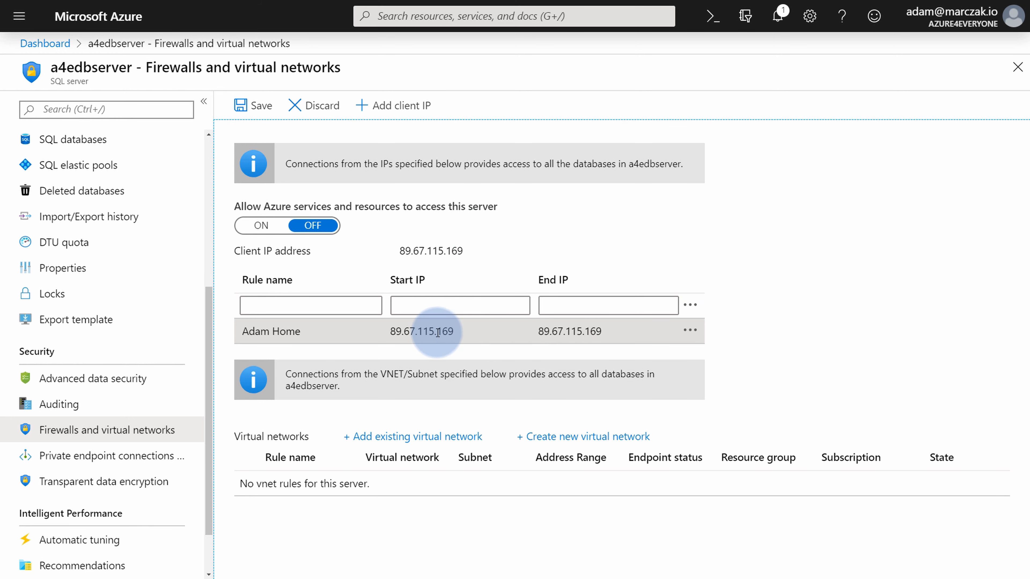
left_click(268, 107)
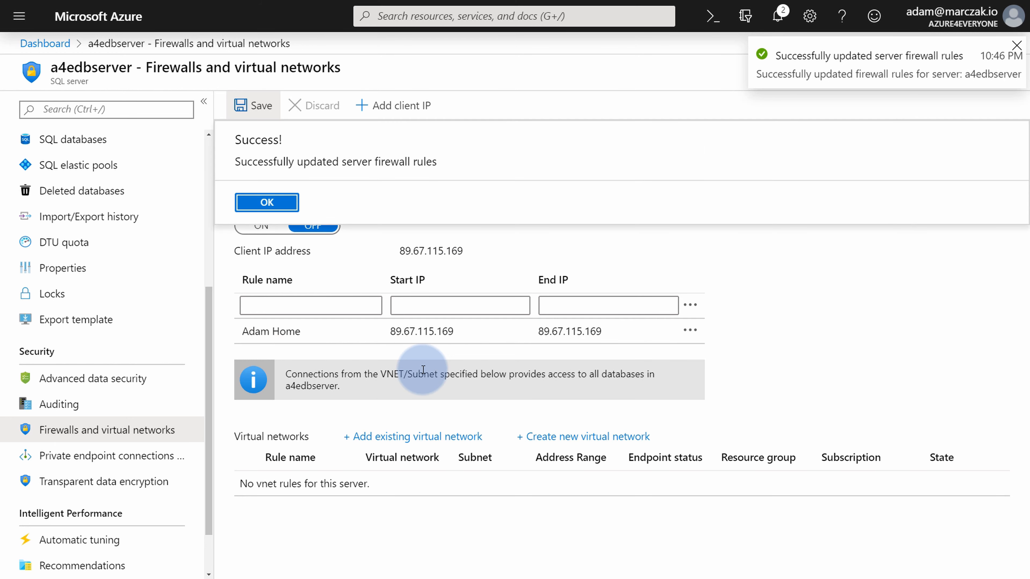
left_click(267, 203)
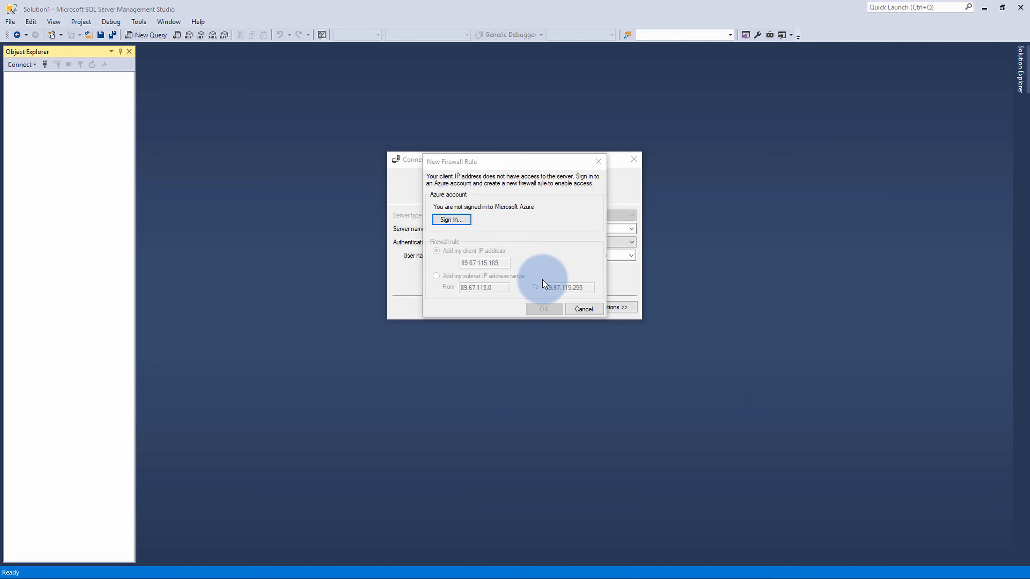
Step: Switch to SQL Server Management Studio, cancel the New Firewall Rule dialog, reconnect to the server and select a4edemodb under Databases
left_click(584, 309)
left_click(492, 310)
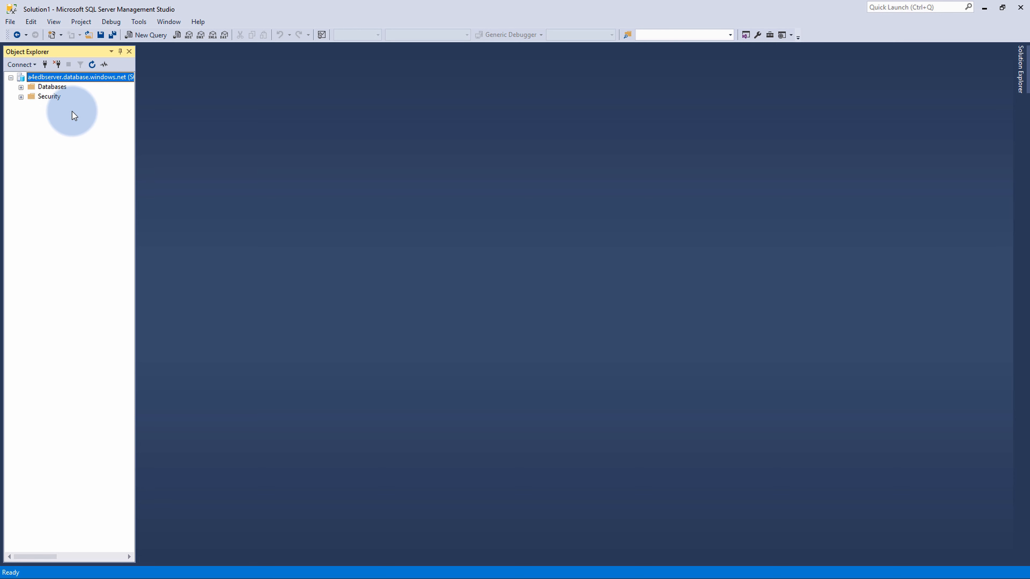
left_click(21, 87)
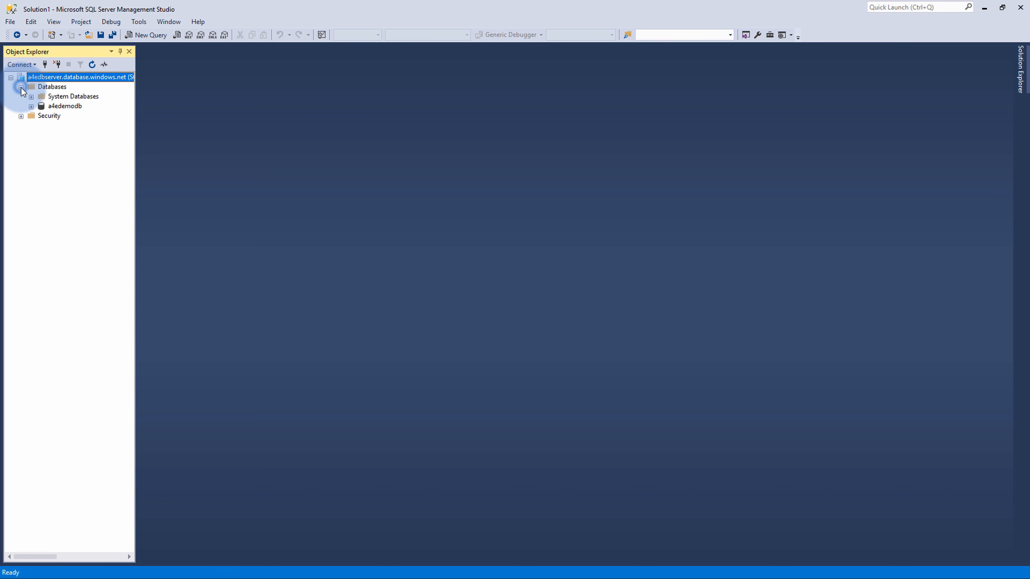
left_click(76, 109)
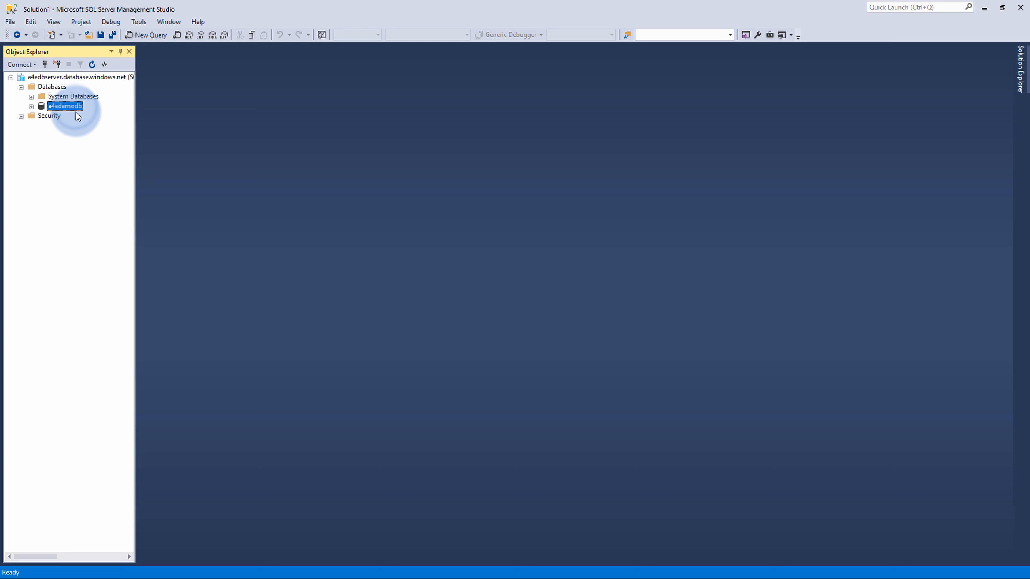
Step: Open a new query on a4edemodb, expand the database and its Tables folder, and widen Object Explorer
left_click(150, 34)
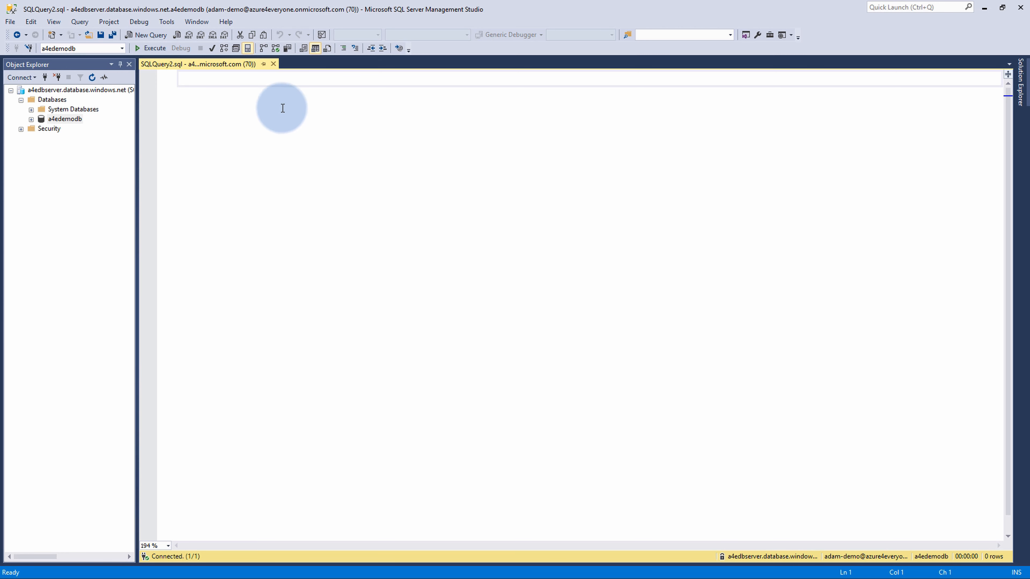
left_click(31, 119)
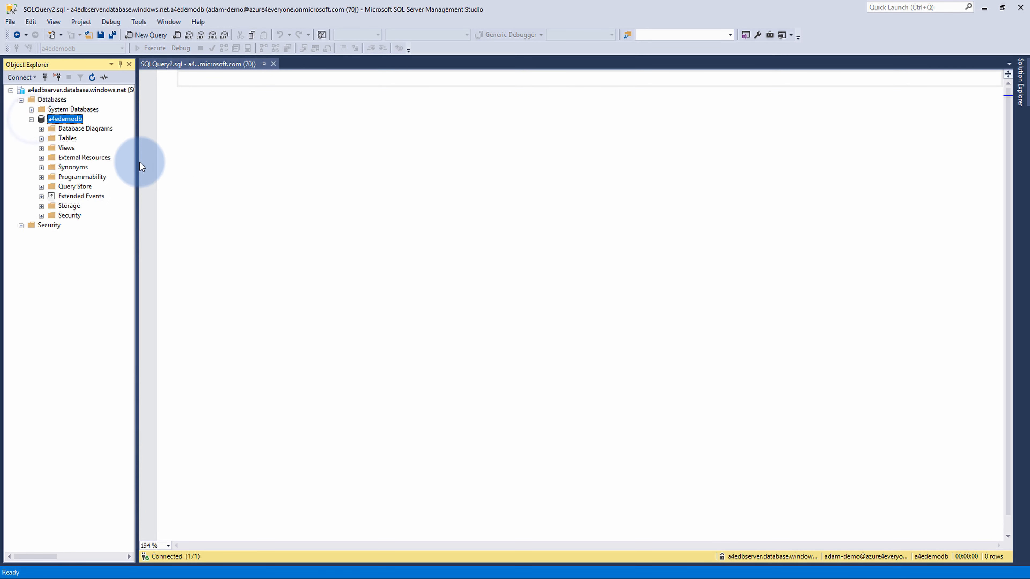
left_click_drag(138, 162, 174, 162)
left_click(41, 138)
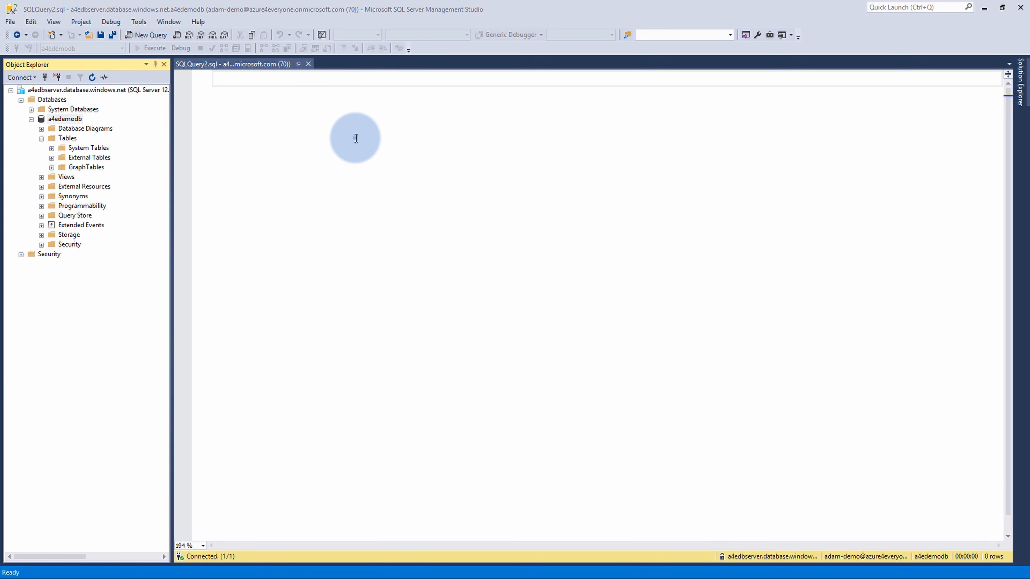
Step: Create table Persons by query: FirstName varchar(255) with length > 3 and < 50, LastName varchar(255), and Age int with check <=130
left_click(347, 136)
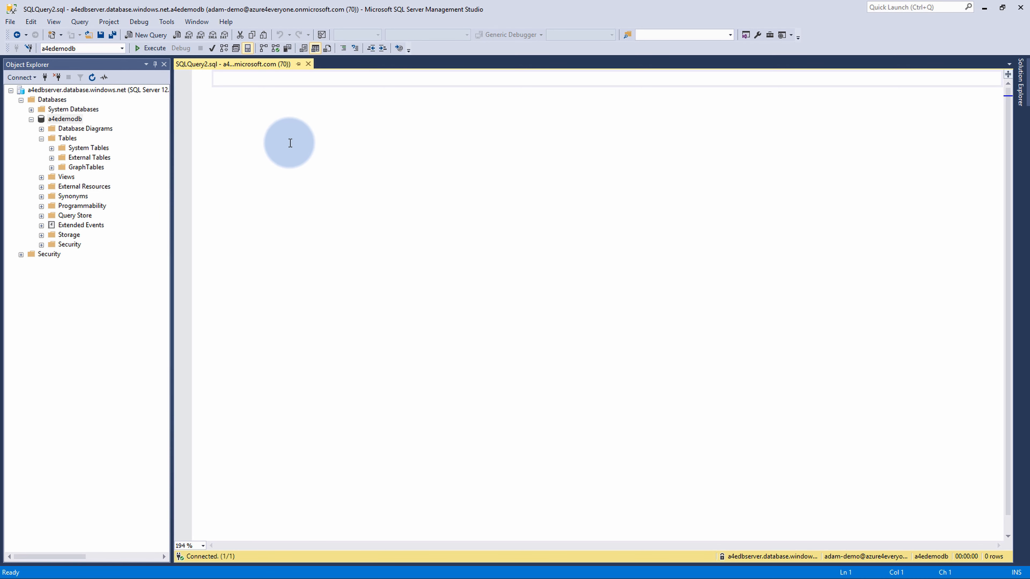
type("CREATE TABLE Persons (     FirstName varchar(255) CHECK (len(FirstName) > 3 AND len(FirstName) <50),     LastName varchar(255),     Age int CHECK (Age<=130) );")
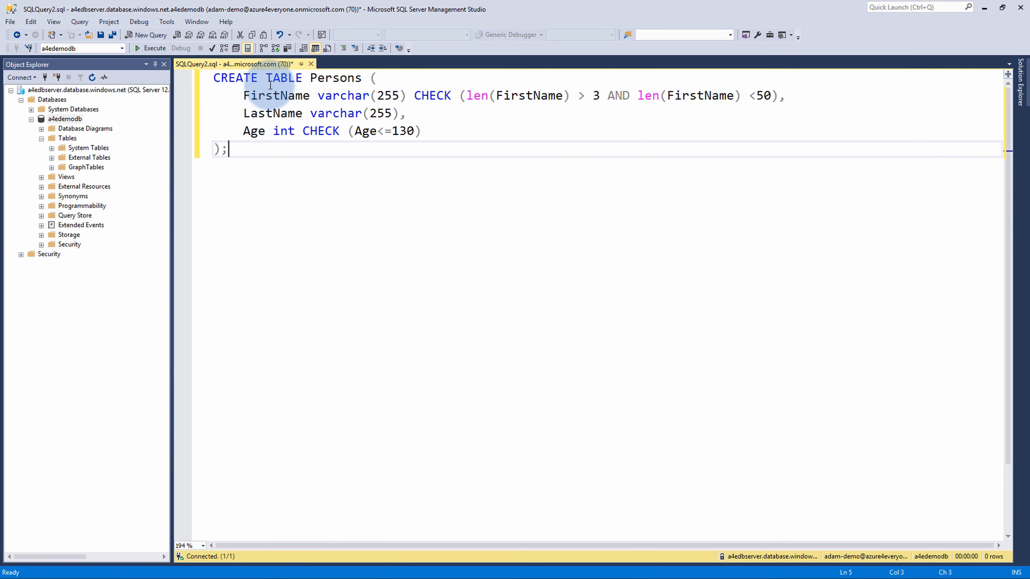
double_click(224, 78)
double_click(281, 81)
double_click(335, 78)
double_click(276, 96)
double_click(272, 114)
left_click(264, 133)
left_click(310, 160)
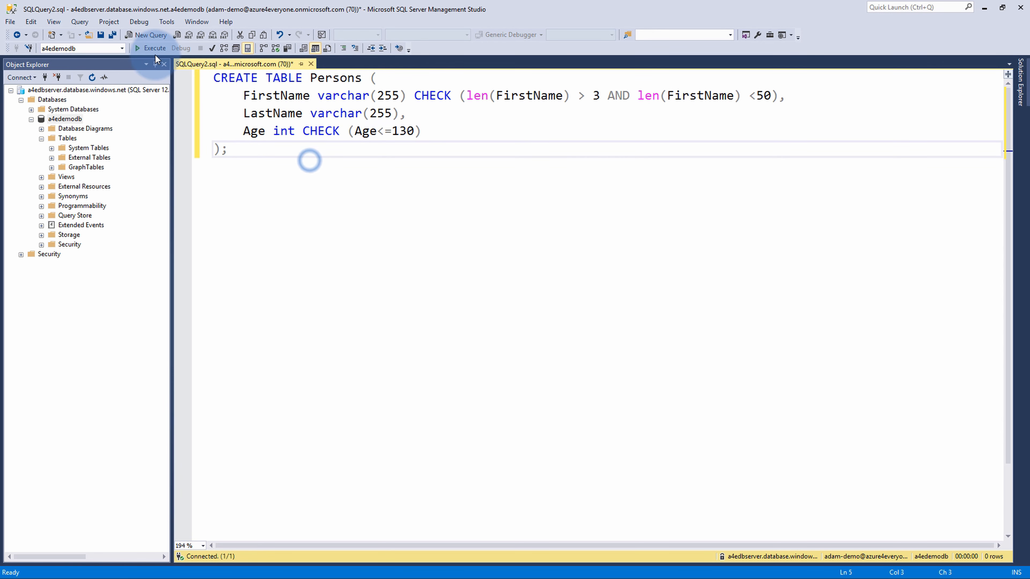
left_click(155, 51)
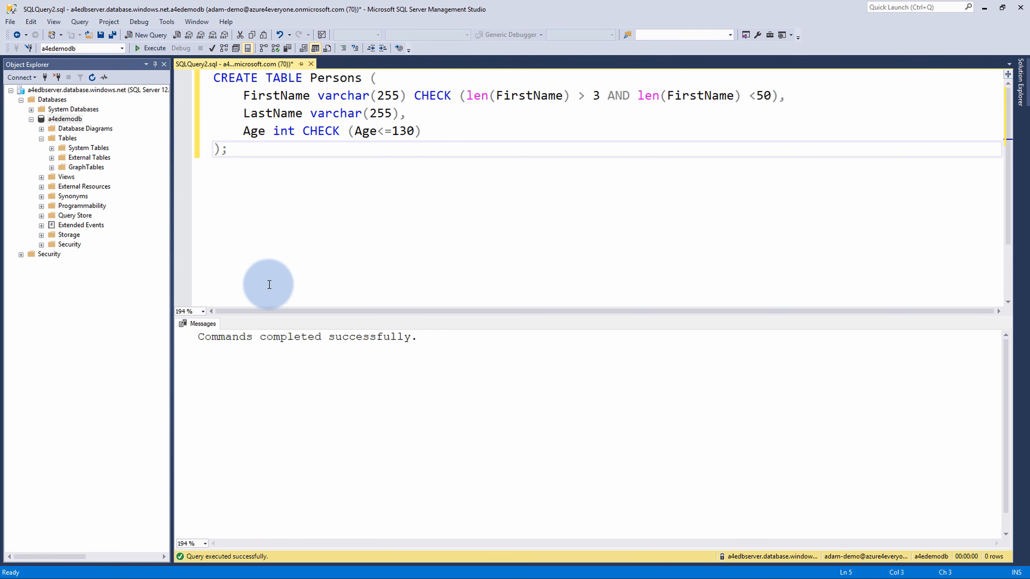
left_click_drag(205, 337, 426, 342)
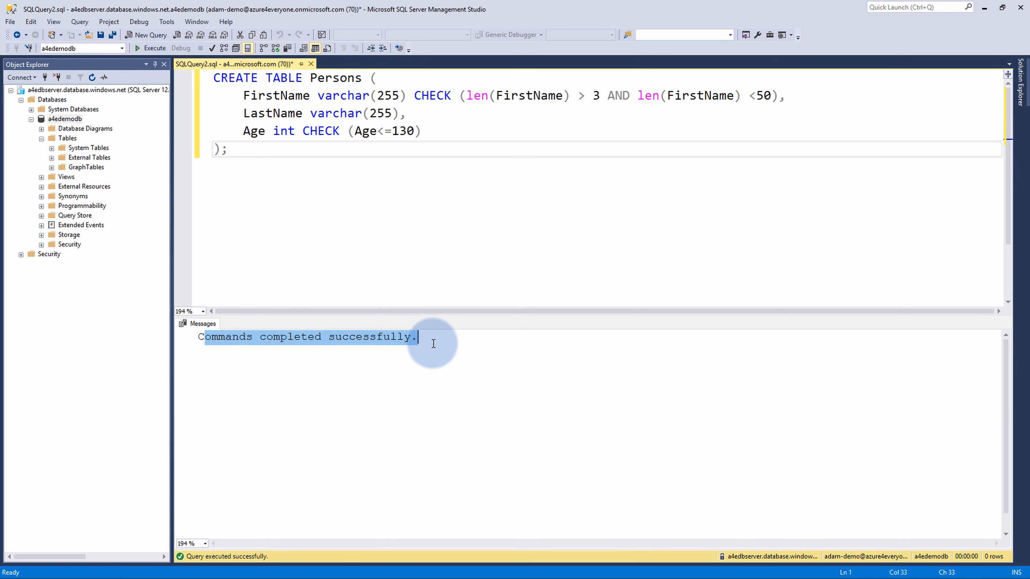
left_click(431, 341)
Step: Refresh the Tables folder of a4edemodb and expand the columns and constraints of dbo.Persons
right_click(67, 140)
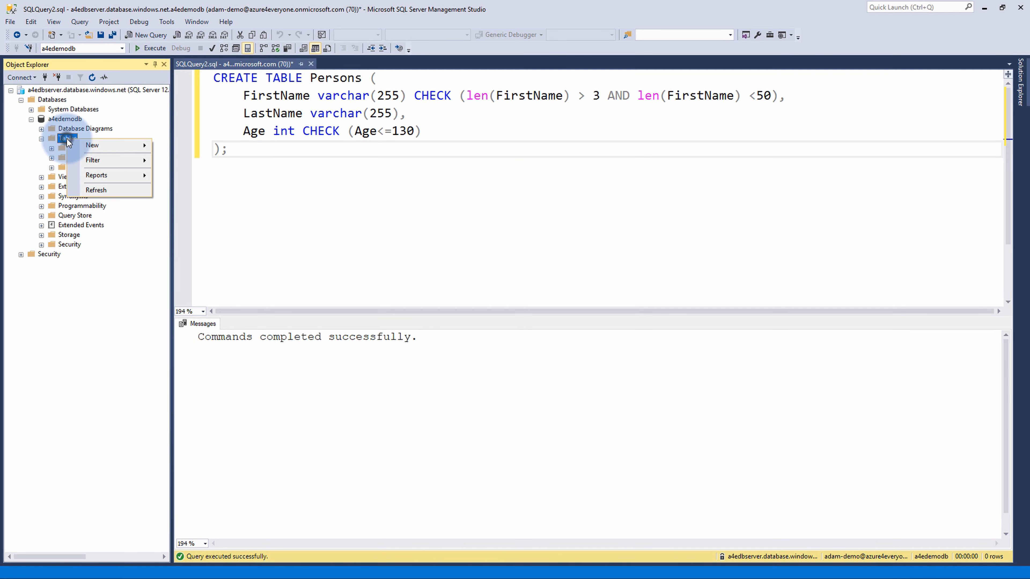
left_click(101, 189)
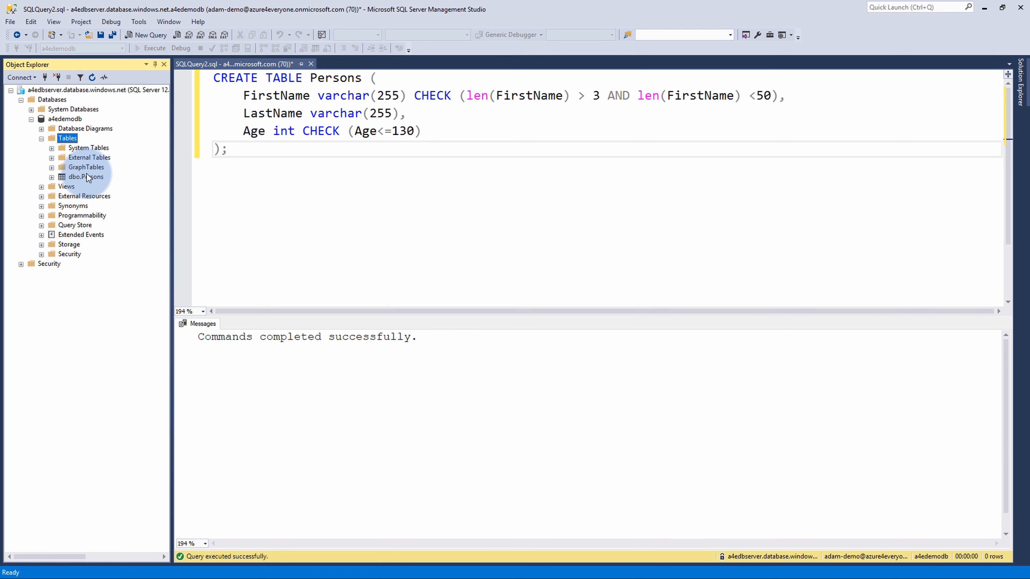
left_click(86, 177)
left_click(51, 178)
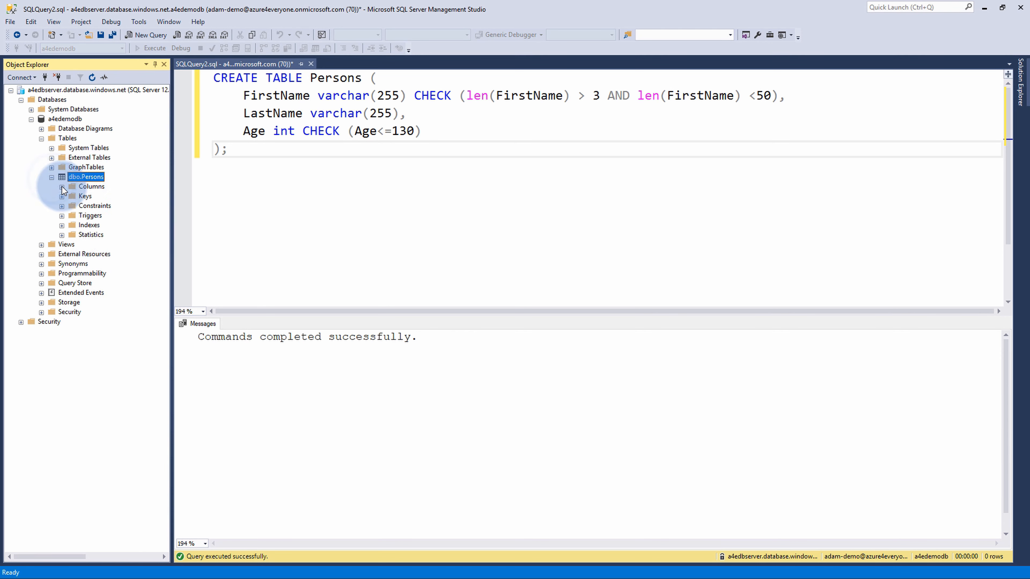
left_click(62, 187)
left_click(61, 235)
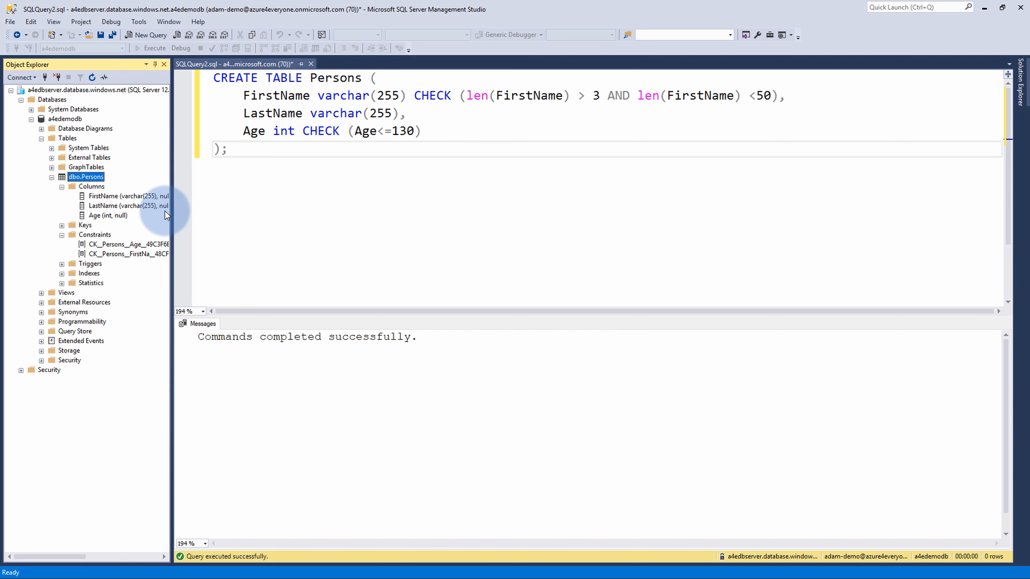
Step: Replace the query with an INSERT INTO Persons (FirstName, LastName, Age) statement with blank values, followed by SELECT * FROM Persons
left_click(280, 209)
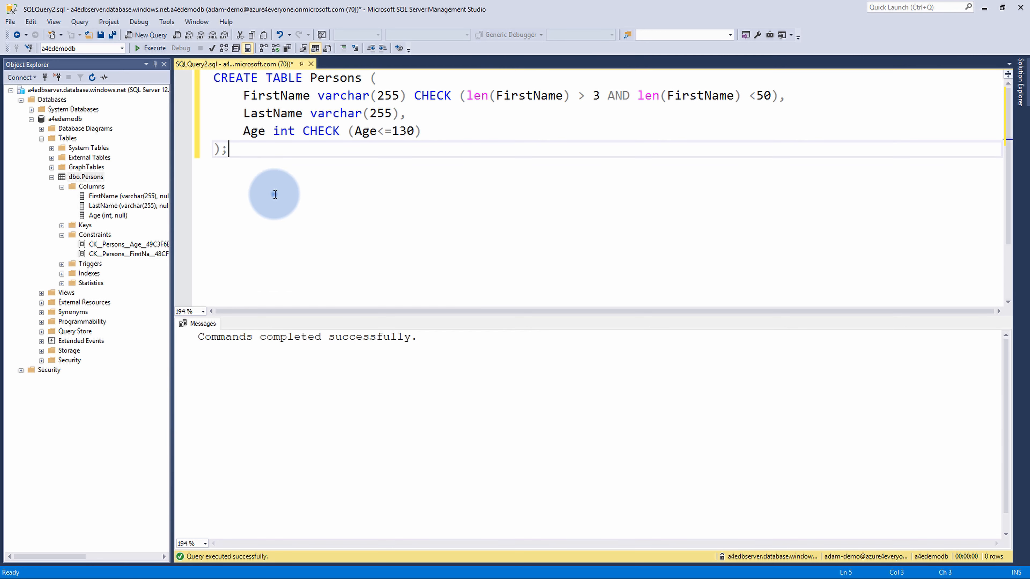
key("ctrl+a")
type("INSERT INTO Persons (FirstName, LastName, Age) VALUES ('','',);  SELECT * FROM Persons;")
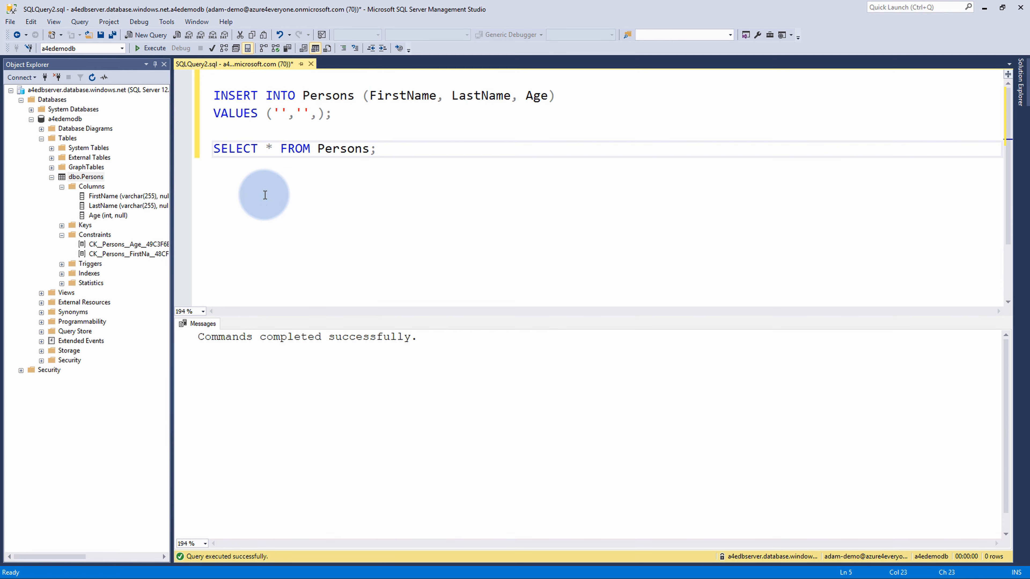
double_click(228, 100)
double_click(282, 96)
double_click(334, 97)
double_click(406, 97)
double_click(495, 97)
left_click(541, 98)
Step: Fill the INSERT values with a one-letter first name, the last name and age 32, and try to run only that statement
left_click(280, 114)
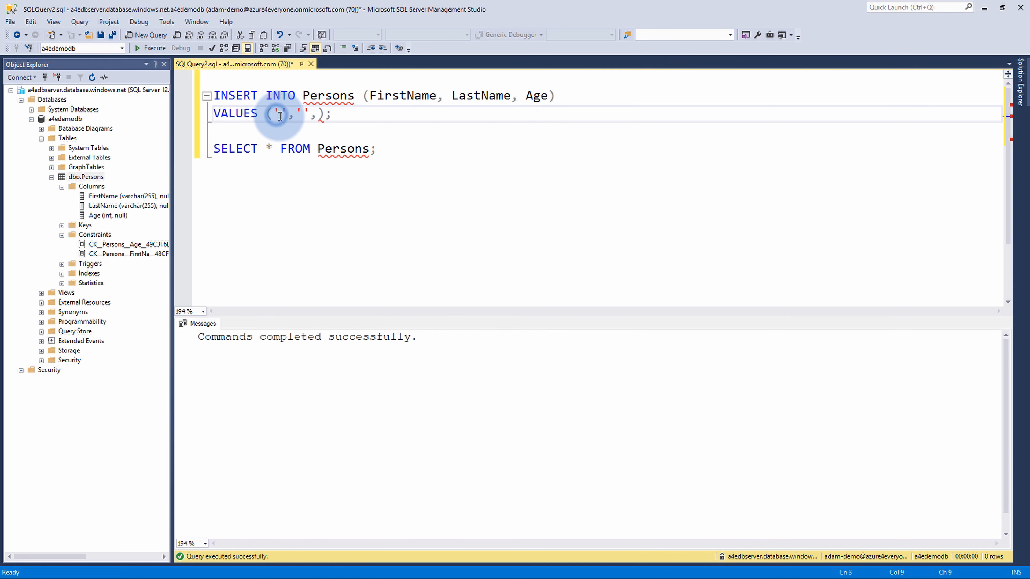
type("A")
left_click(310, 115)
type("Marczak")
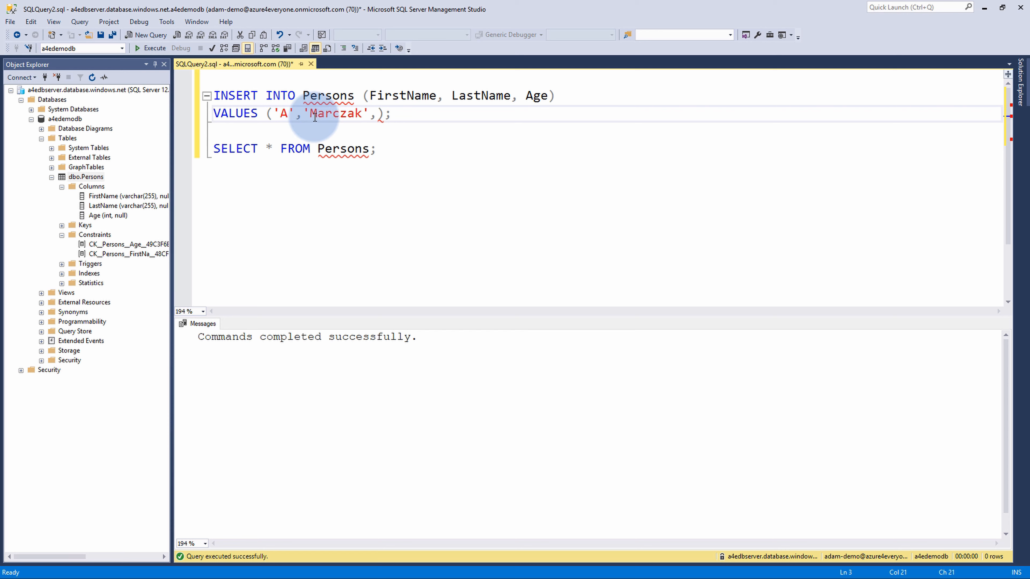
left_click(377, 114)
type("32")
left_click(404, 131)
left_click_drag(406, 118, 214, 96)
left_click(162, 49)
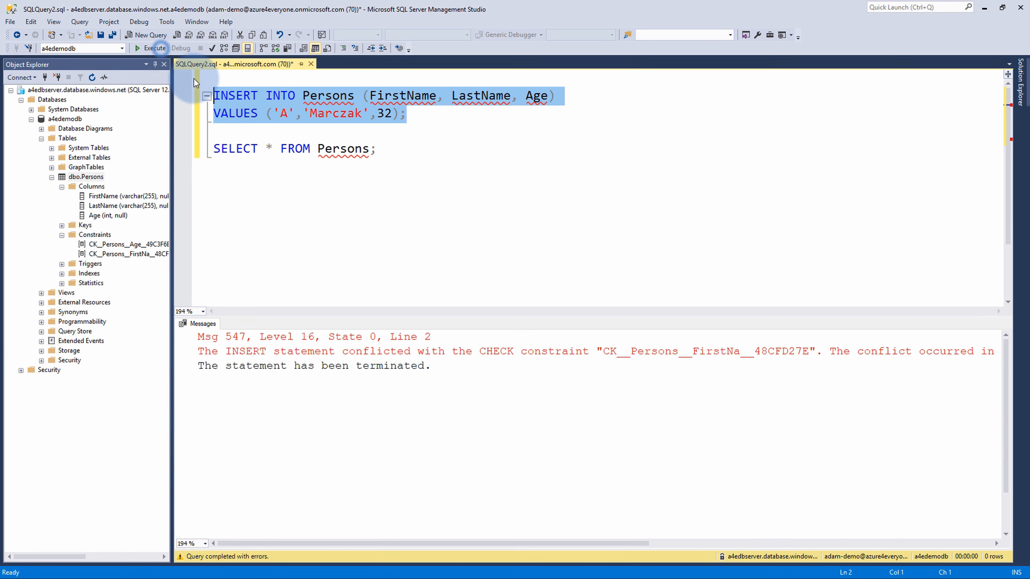
Step: Complete the first name in the INSERT values and run only the INSERT statement again
left_click(289, 114)
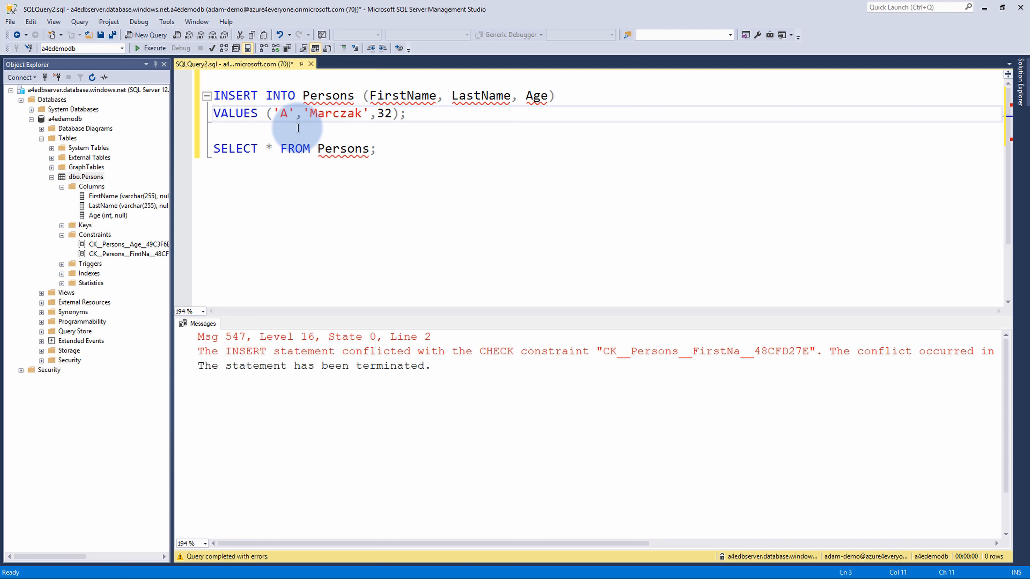
type("dam")
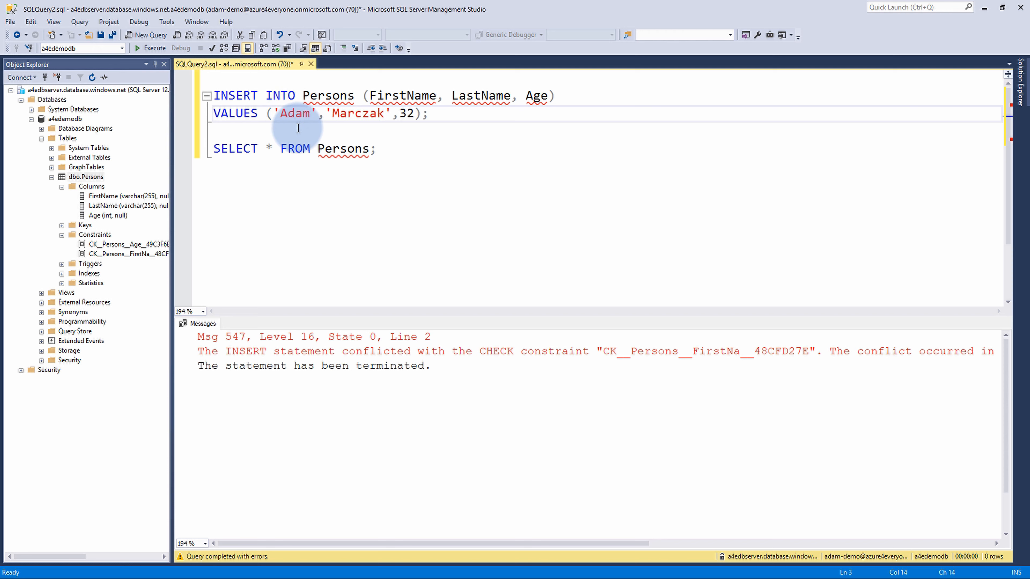
left_click_drag(460, 115, 214, 95)
left_click(152, 49)
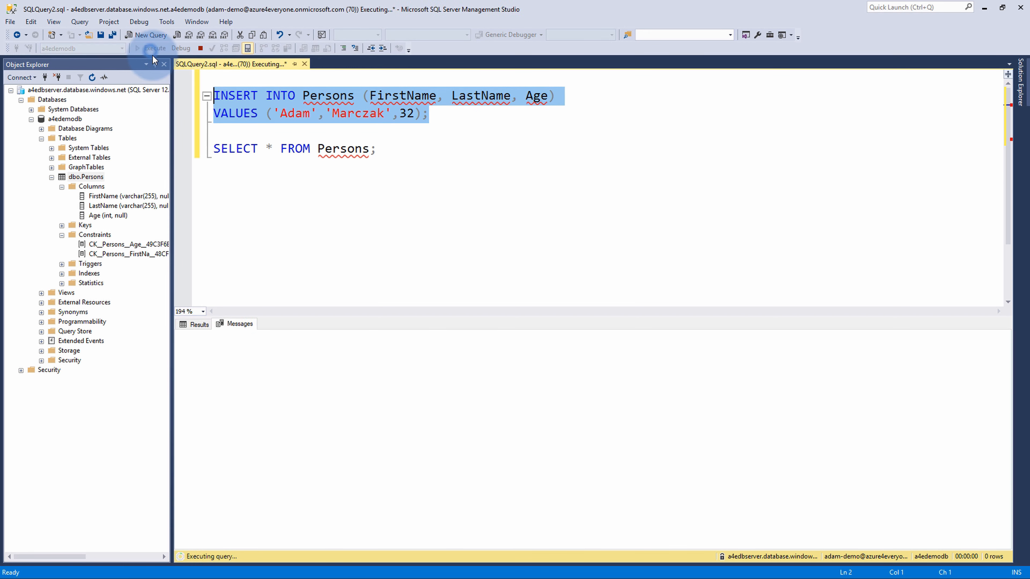
Step: Run only the SELECT * FROM Persons statement to list the table's rows
left_click(372, 157)
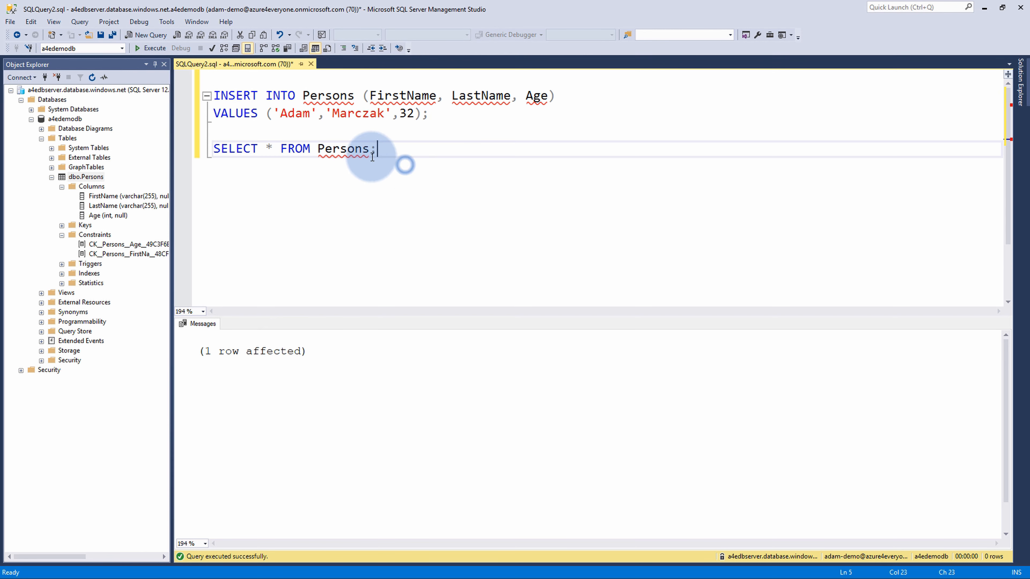
key("shift+Home")
left_click(152, 48)
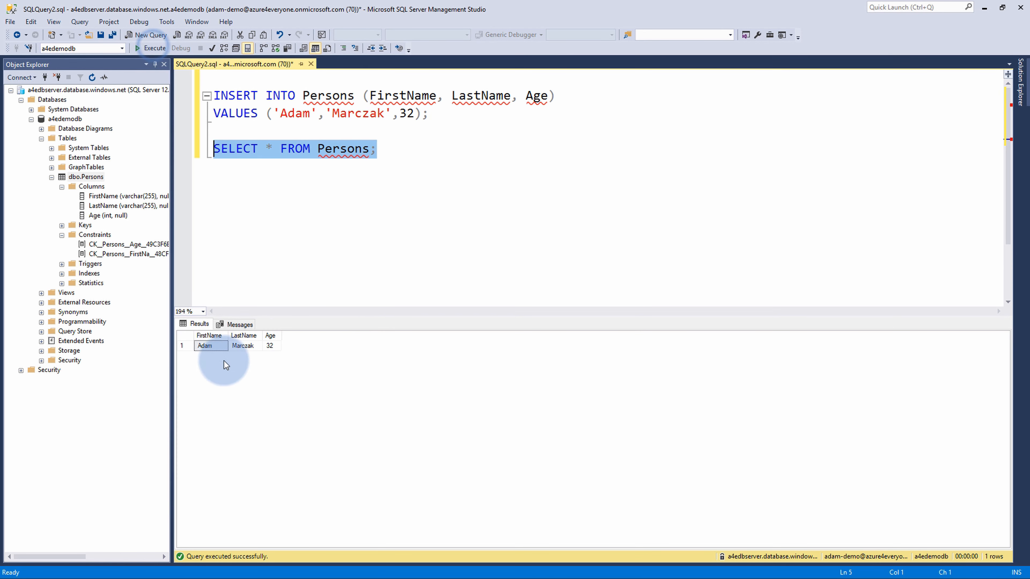
left_click(421, 220)
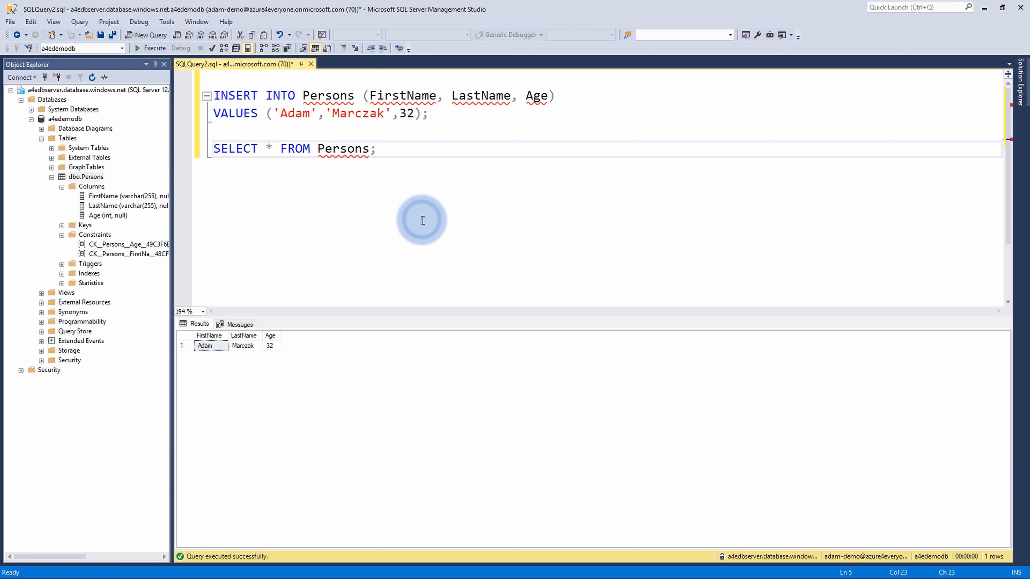
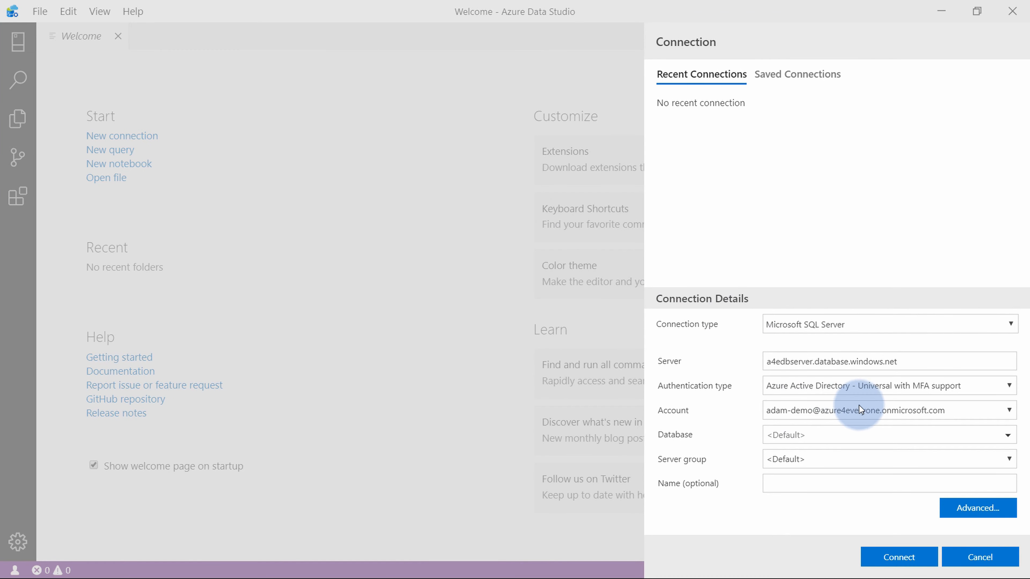
Step: Switch to Azure Data Studio, choose a4edemodb as the database of the a4edbserver connection, and connect
left_click(1009, 436)
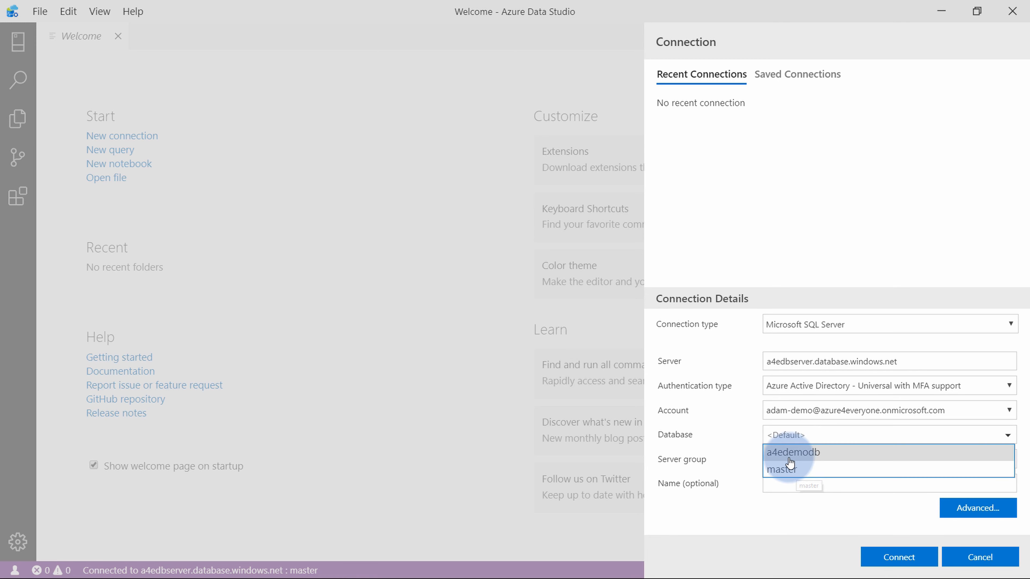
left_click(801, 457)
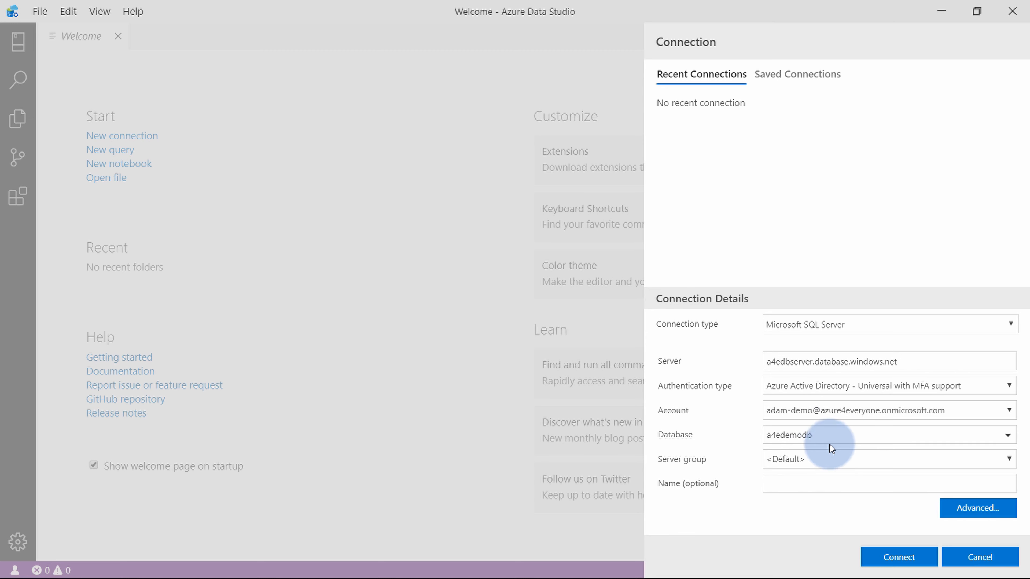
left_click(901, 557)
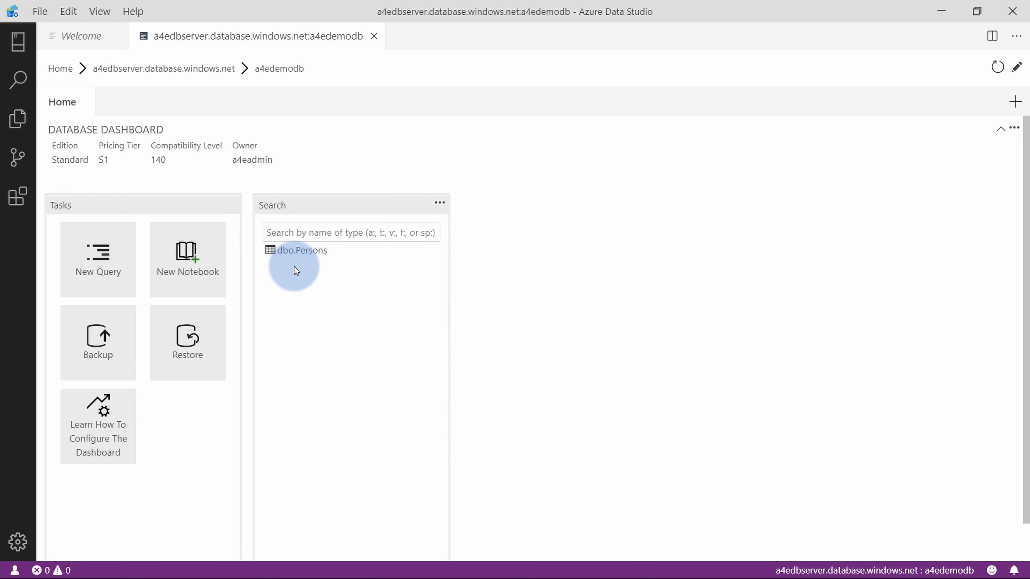
Step: Query the top 1000 rows of dbo.Persons from the database dashboard and zoom in the interface
right_click(296, 254)
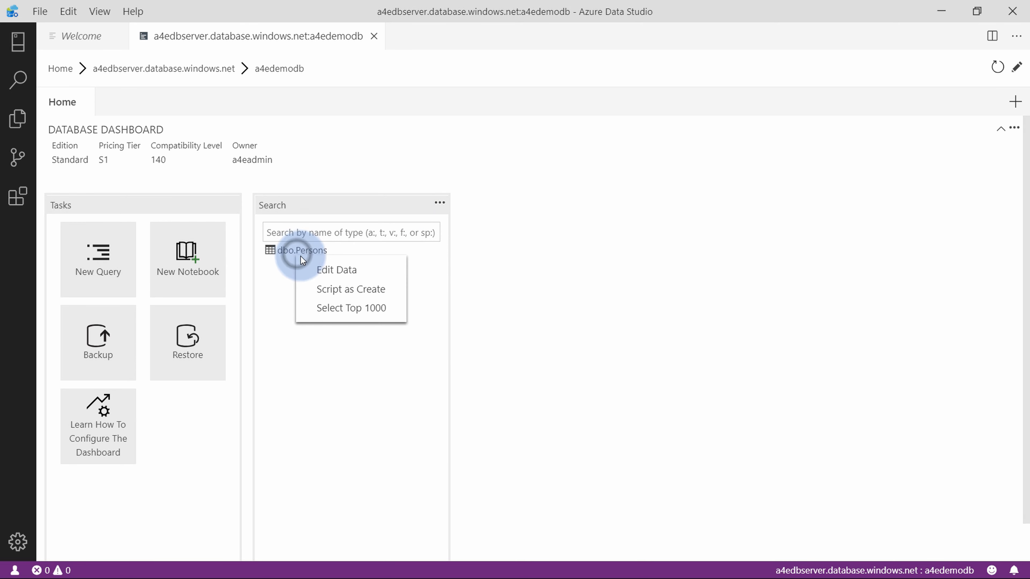
left_click(352, 308)
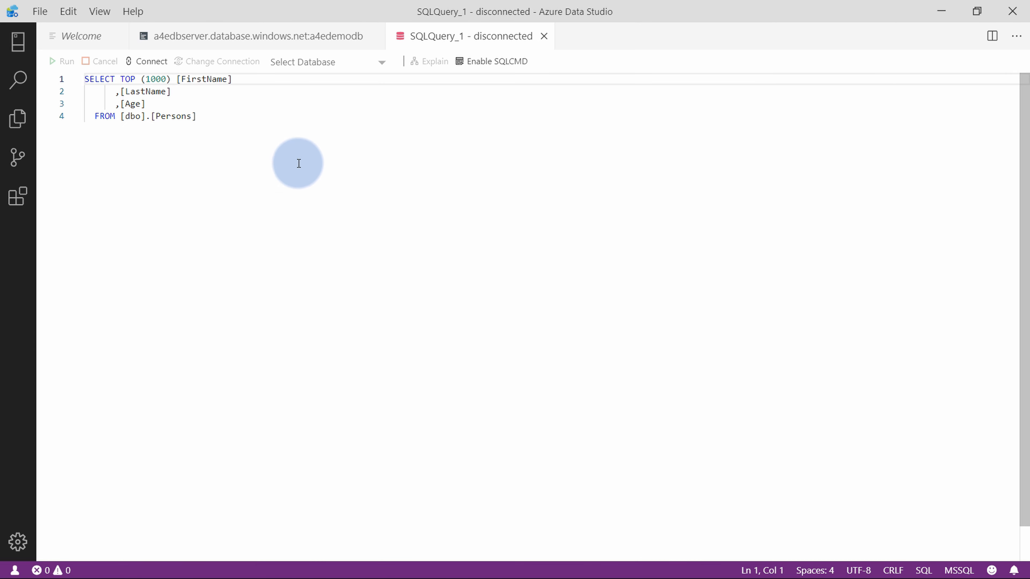
left_click(350, 162)
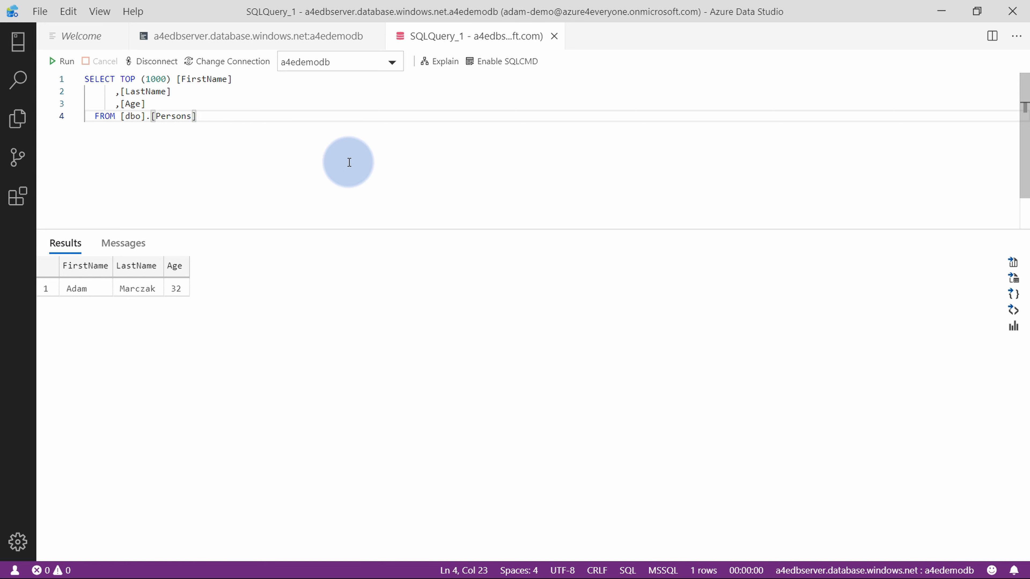
key("ctrl+shift+p")
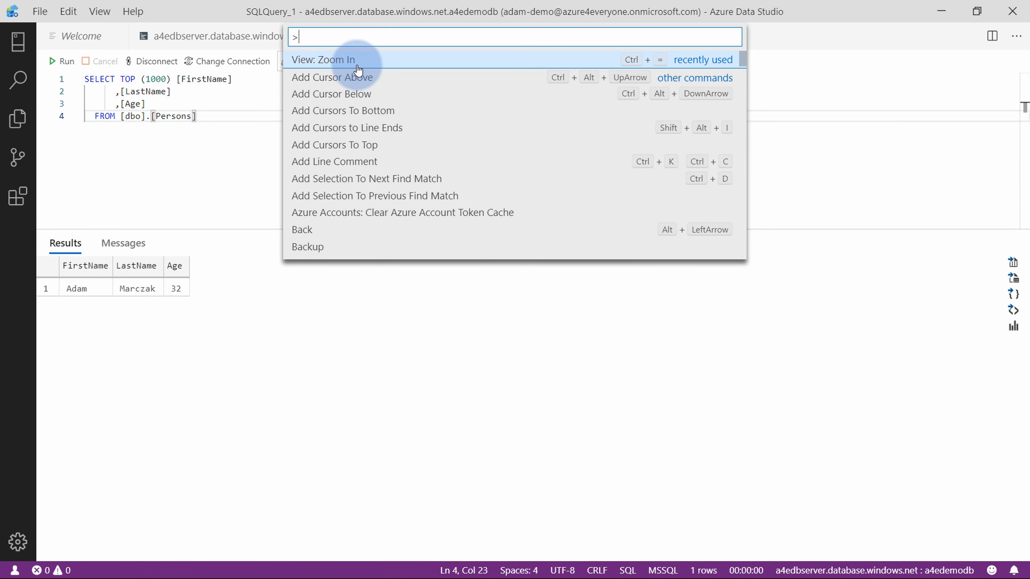
left_click(357, 62)
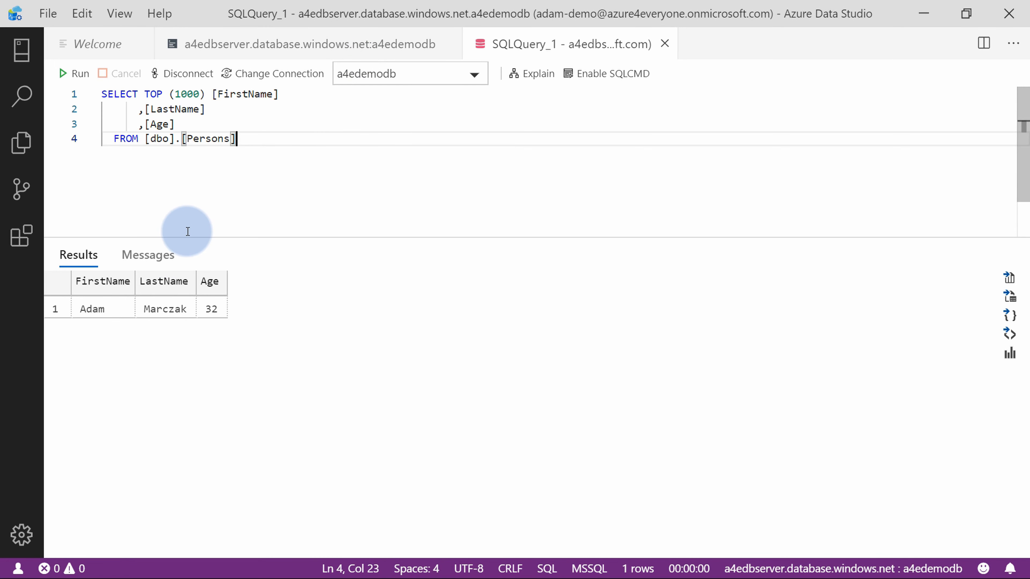
Step: Check the a4edemodb dashboard, return to the Persons query and replace its TOP (1000) column list with *
left_click(340, 43)
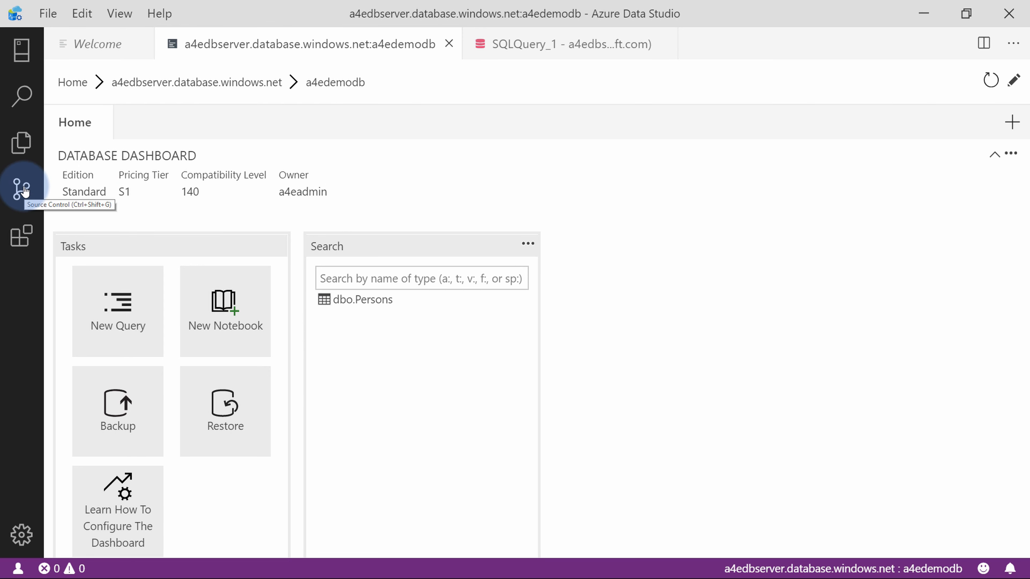
left_click(528, 50)
left_click(332, 149)
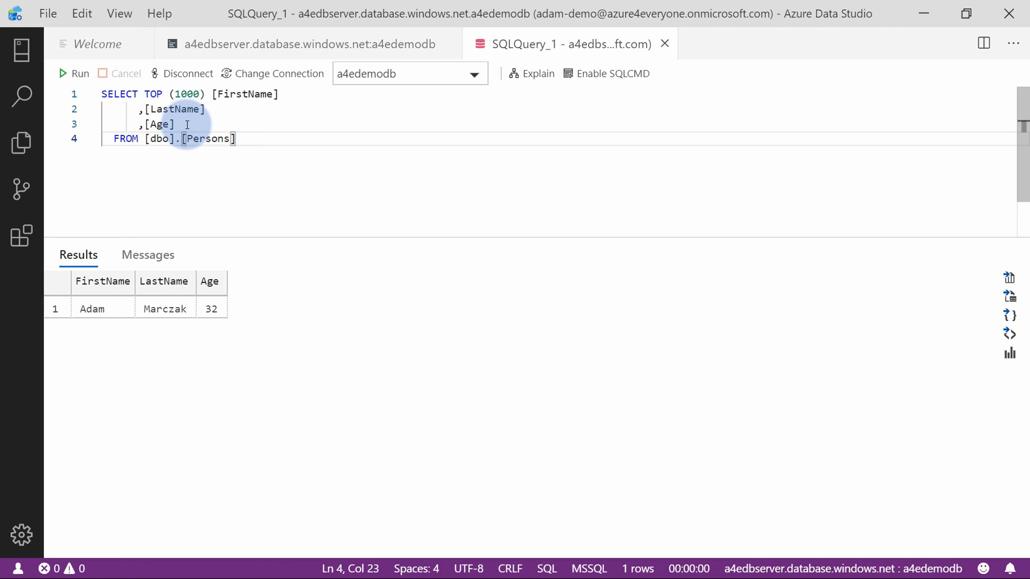
left_click_drag(187, 124, 146, 95)
type("*")
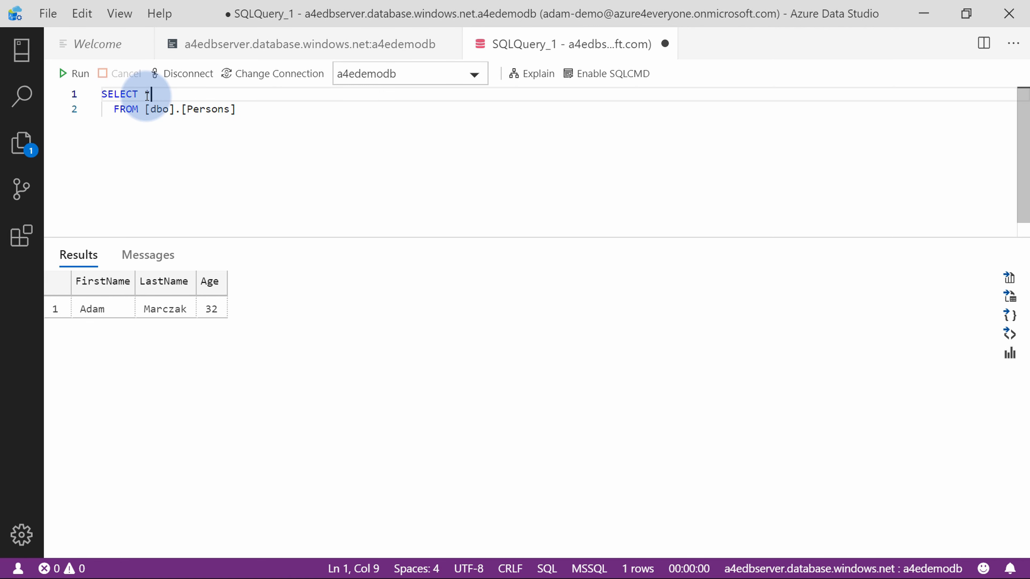
Step: Run the SELECT * query on dbo.Persons and expand the a4edbserver connection's object tree
left_click(81, 74)
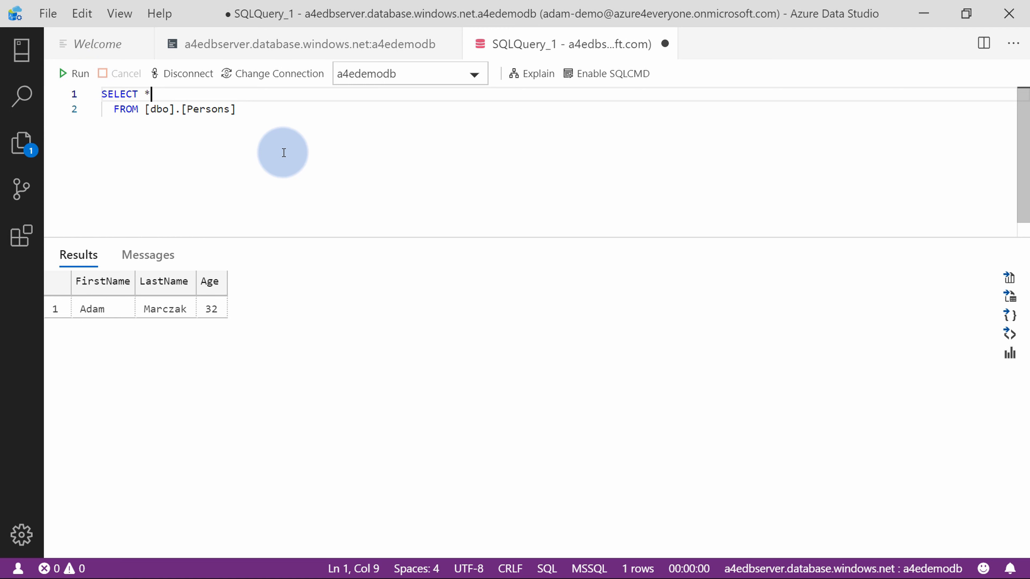
left_click(21, 50)
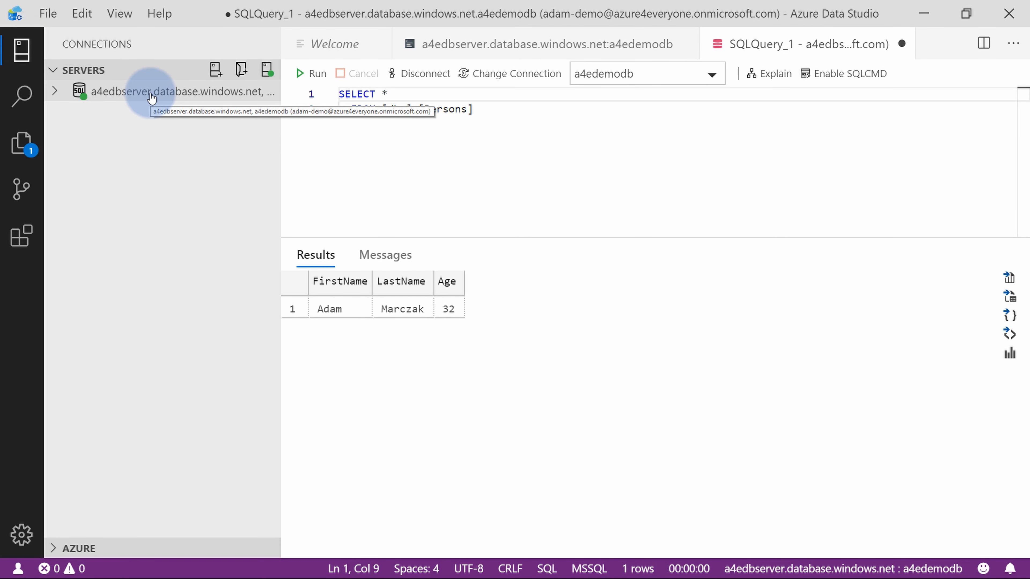
double_click(60, 94)
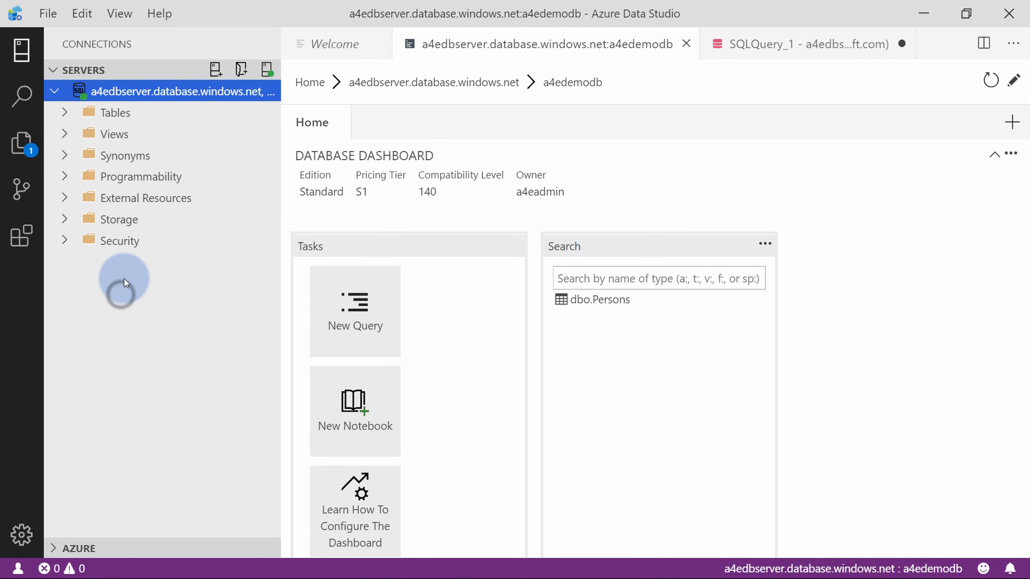
Step: Open a new server connection form and check its account setting
left_click(215, 70)
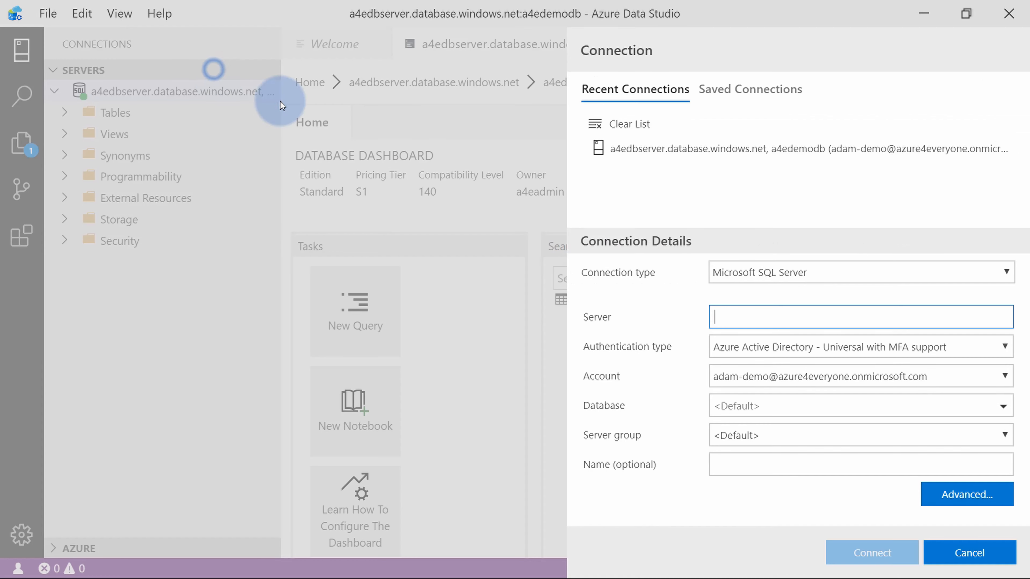
left_click(816, 380)
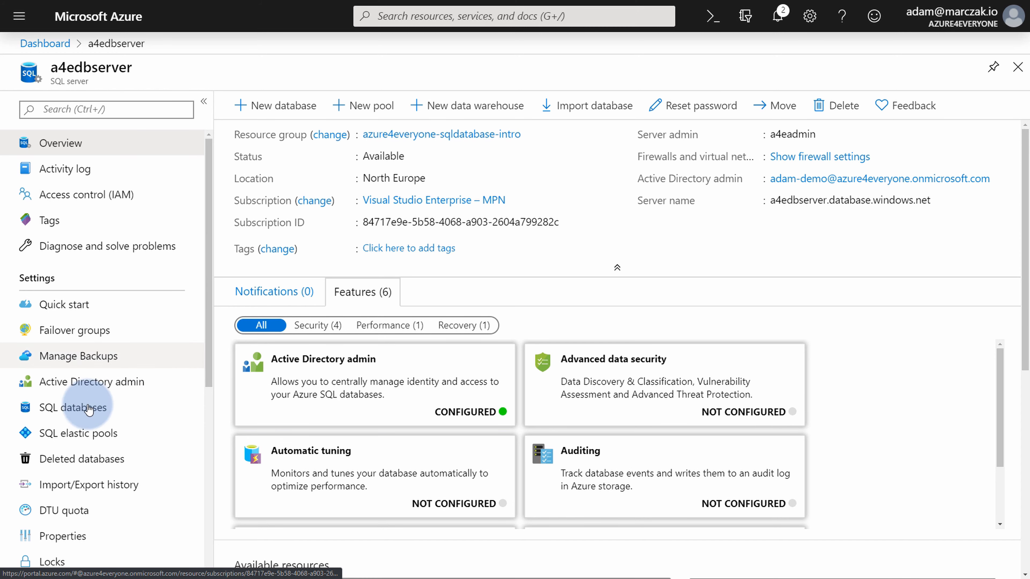
Step: Switch to the Azure portal and browse a4edbserver's elastic pools, deleted databases, DTU quota and import/export history
left_click(108, 437)
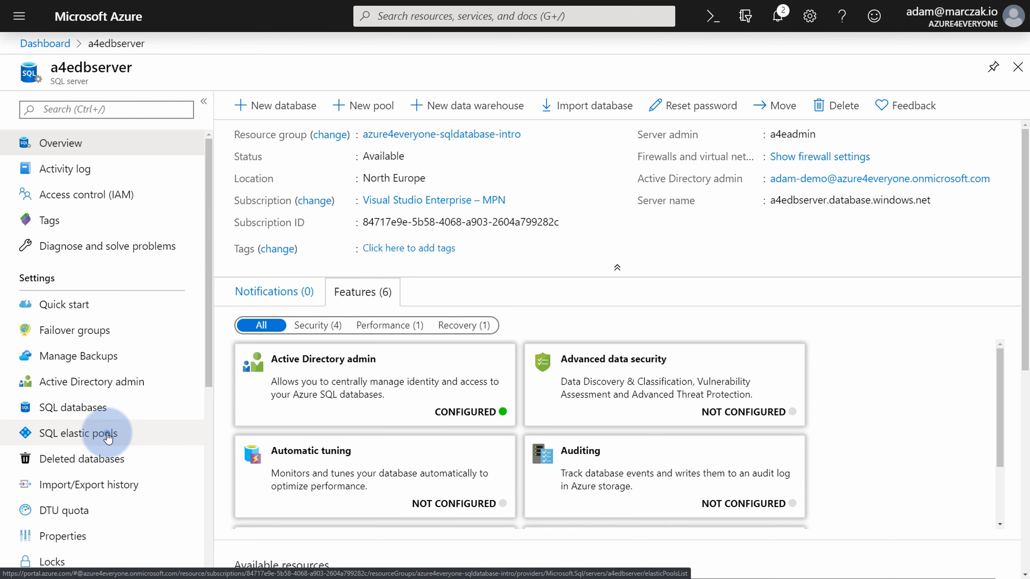
left_click(127, 460)
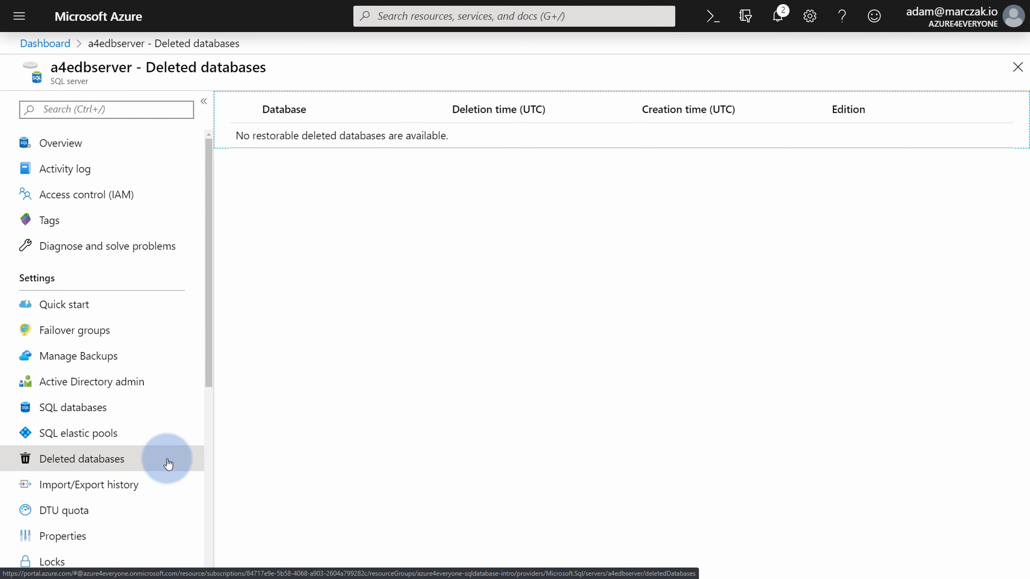
scroll(168, 464, "down", 3)
left_click(79, 411)
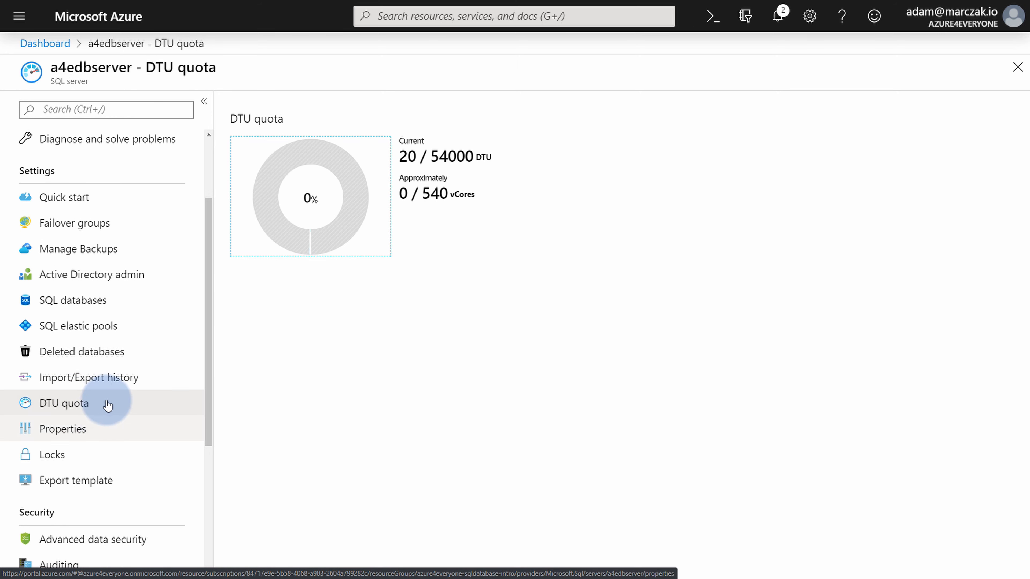
left_click(120, 377)
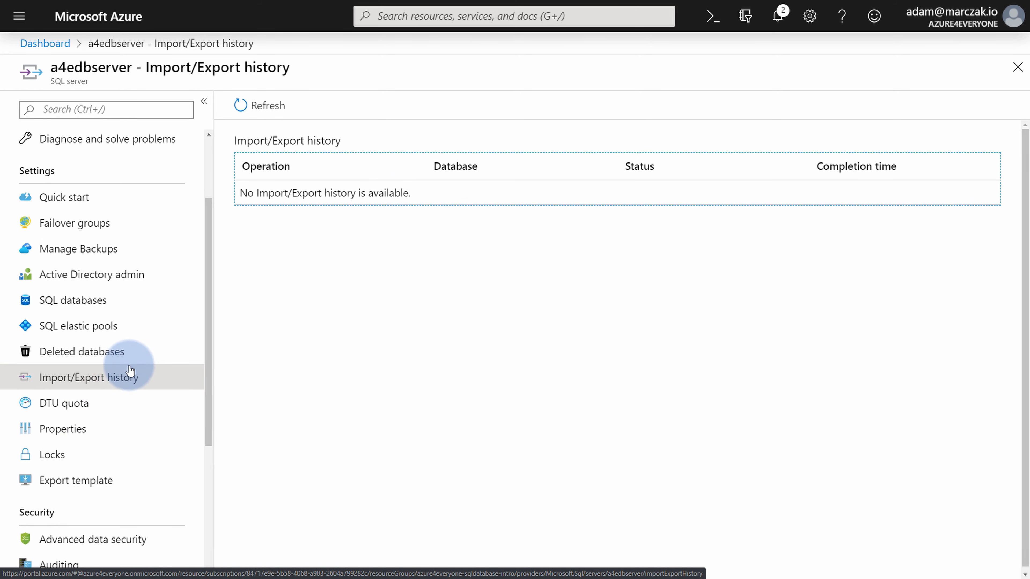
Step: Open the backup retention configuration for a4edemodb and set point-in-time restore retention to 35 days
left_click(101, 263)
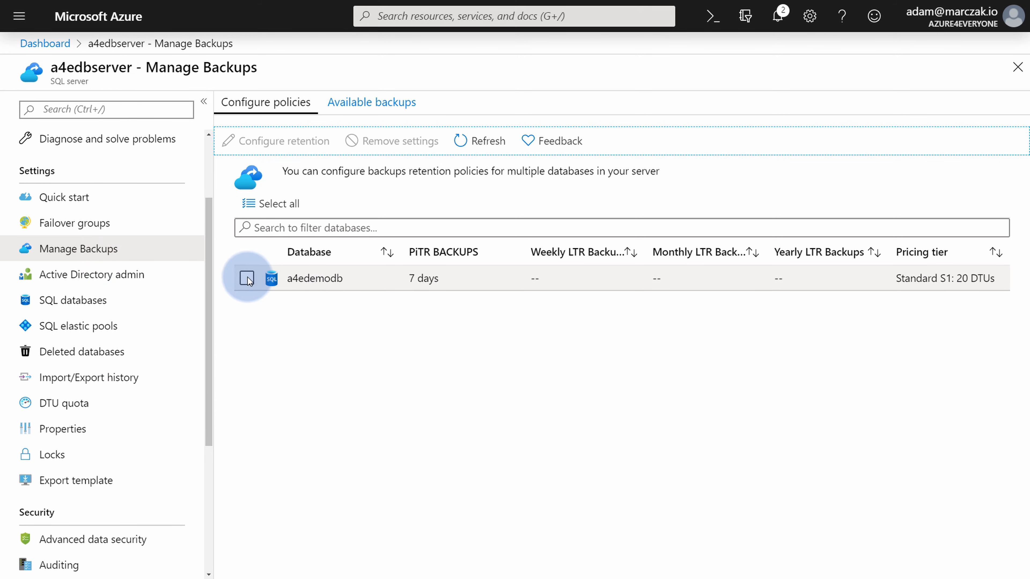
left_click_drag(409, 279, 441, 284)
left_click(441, 319)
left_click(247, 278)
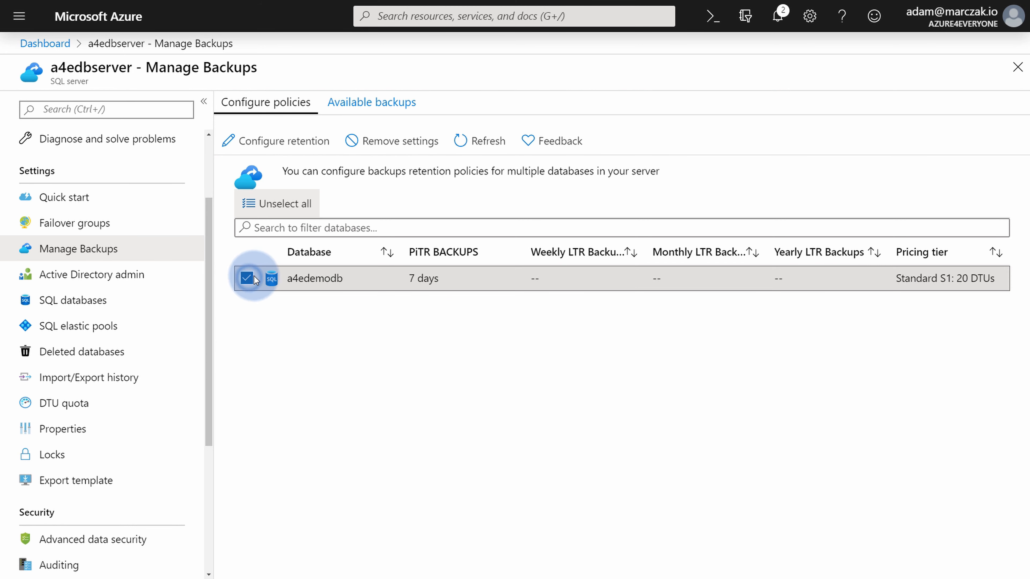
left_click(306, 147)
left_click(599, 195)
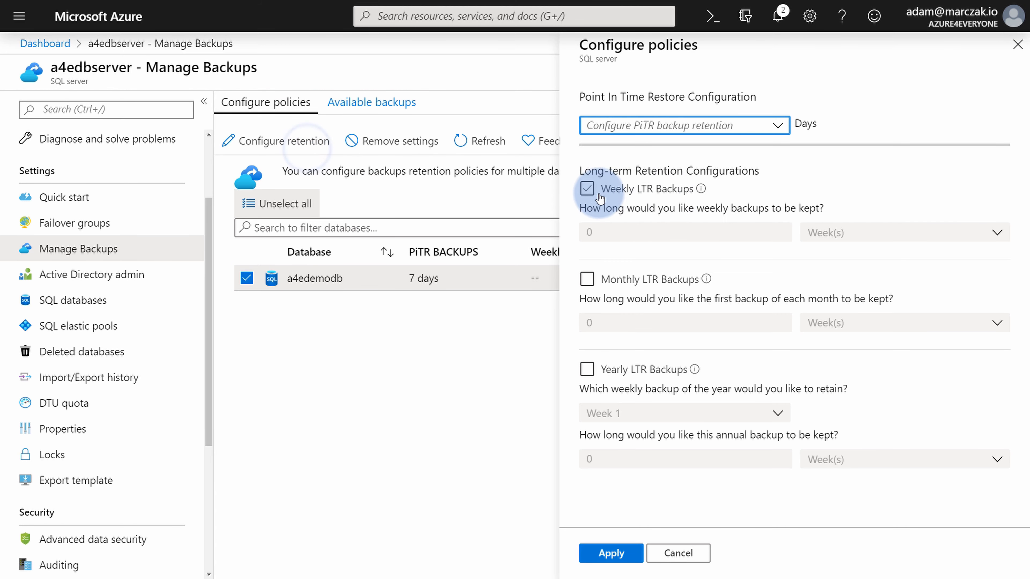
left_click(774, 126)
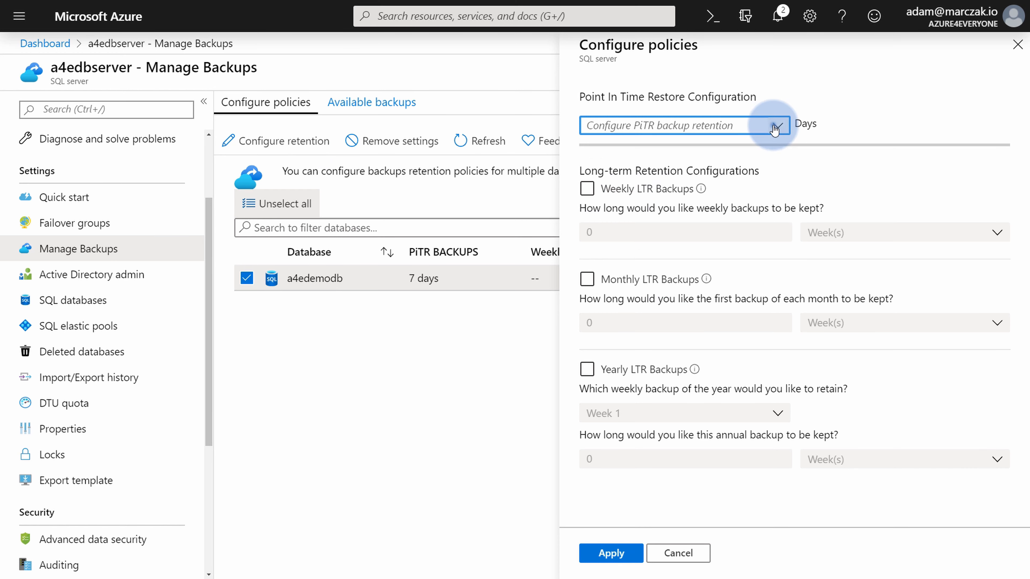
left_click(627, 280)
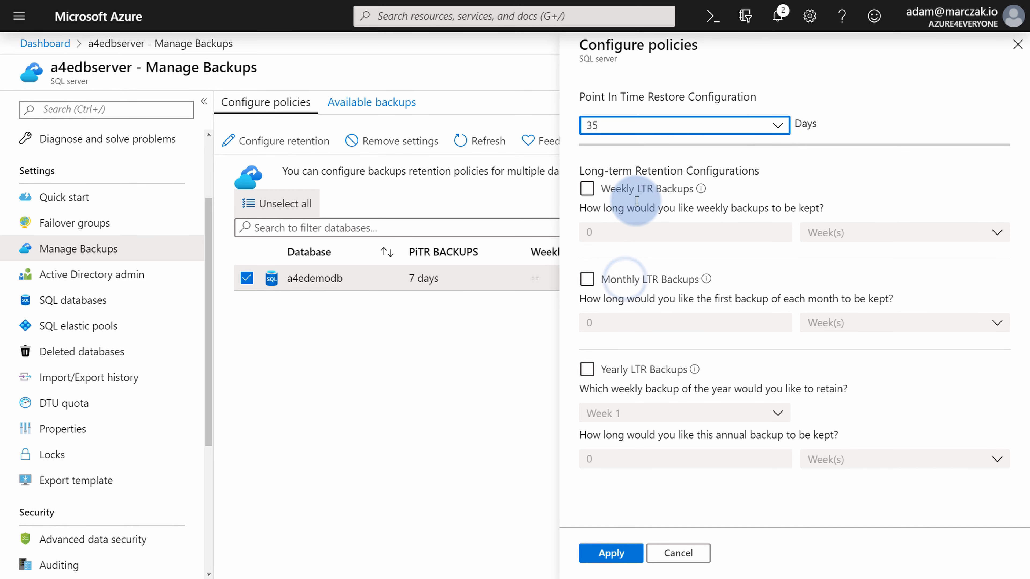
Step: Enable weekly long-term retention backups and set them to be kept for 365 days
left_click(589, 195)
left_click(623, 232)
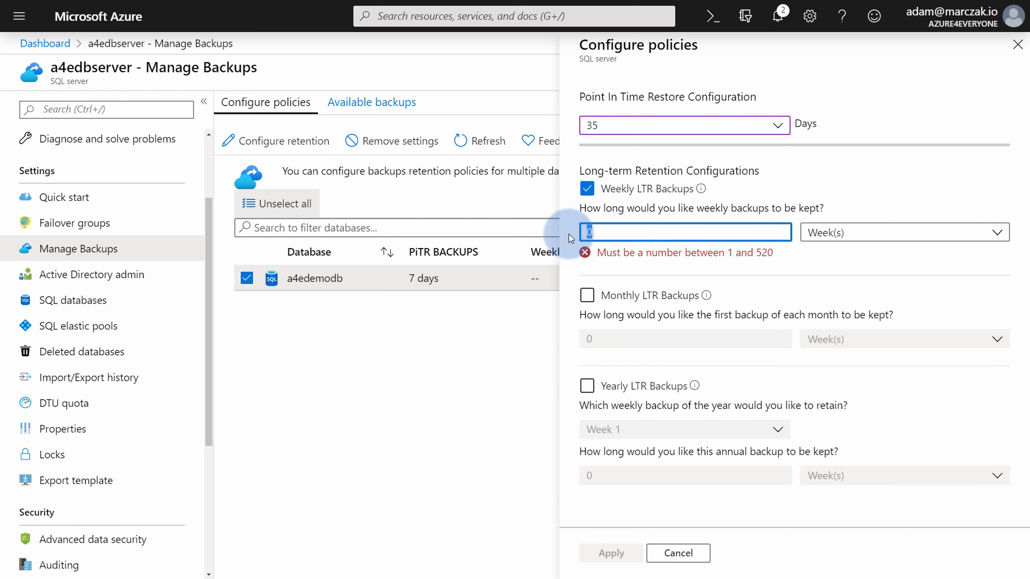
type("365")
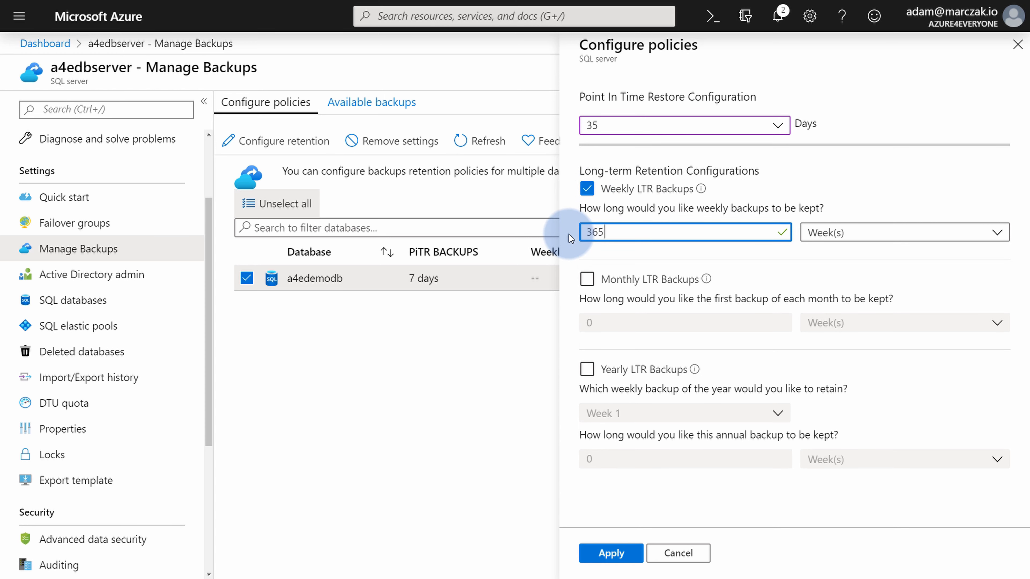
left_click(829, 231)
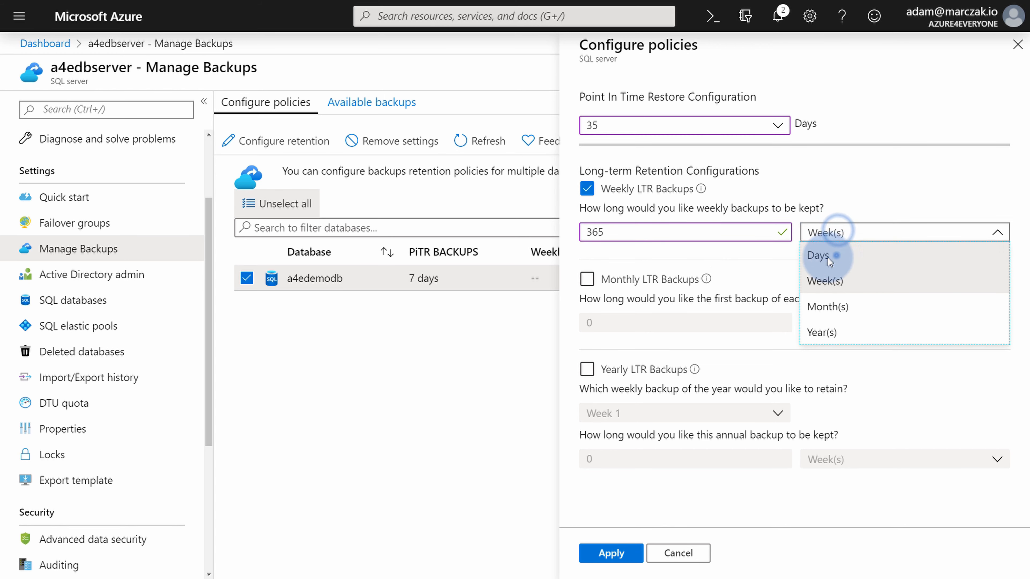
left_click(831, 255)
Step: Change the weekly backup retention to 1 year and cancel the retention policy configuration
left_click_drag(786, 242, 592, 232)
type("1")
left_click(853, 235)
left_click(839, 331)
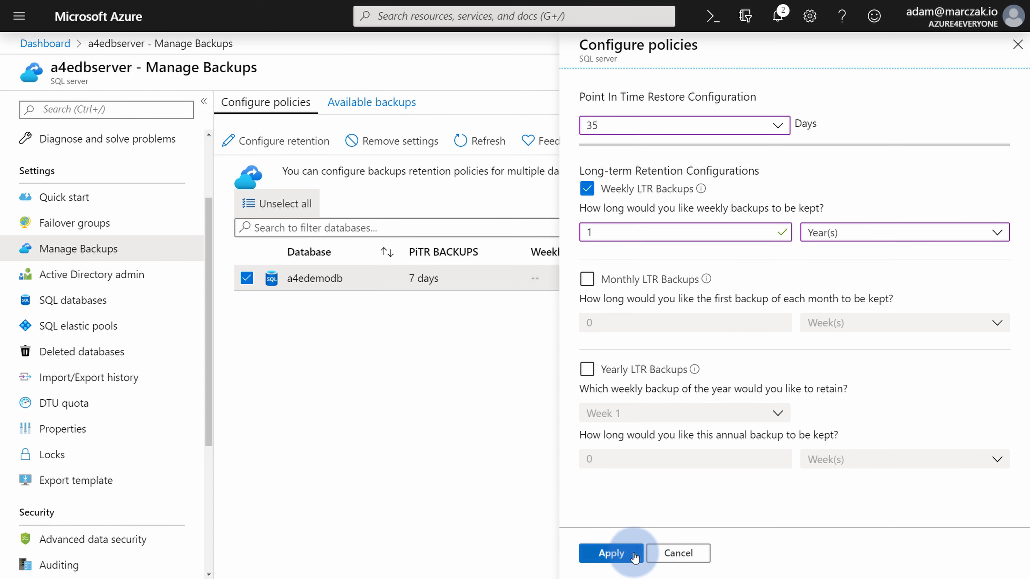
left_click(673, 553)
left_click(567, 50)
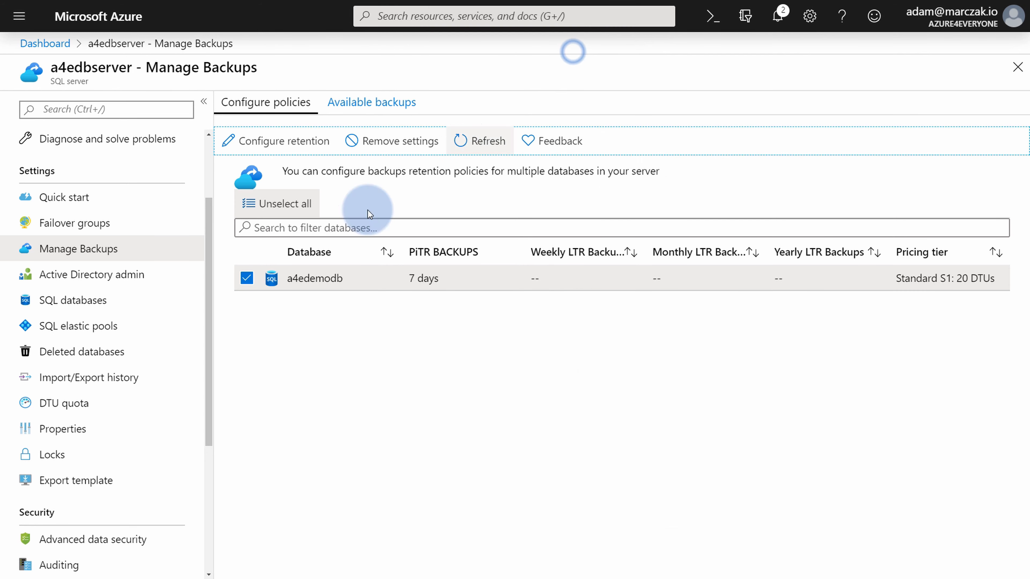
Step: Look through a4edbserver's security settings and examine its Active Directory admin
scroll(134, 381, "down", 3)
scroll(126, 392, "down", 3)
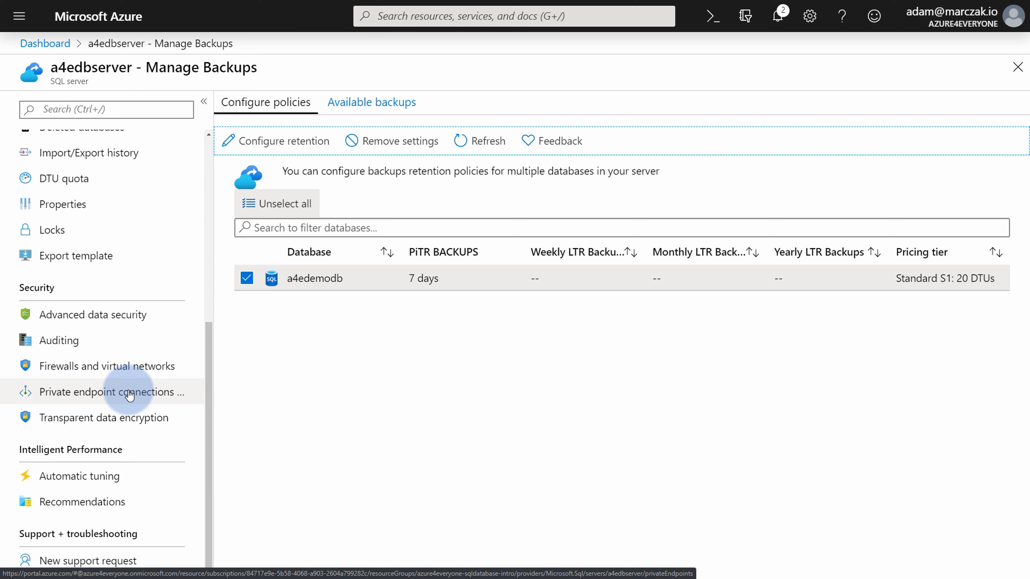
scroll(130, 395, "up", 4)
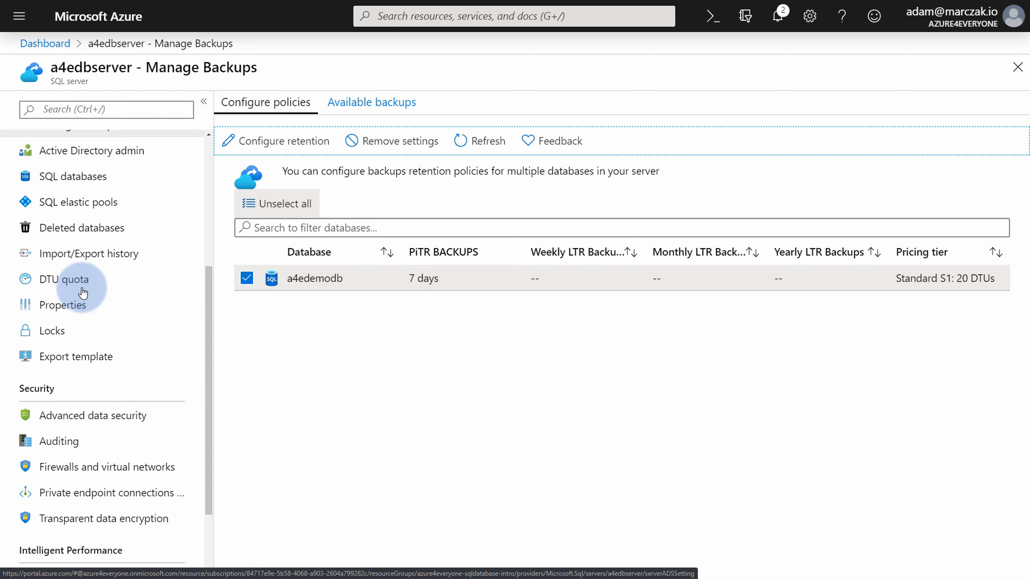
left_click(103, 211)
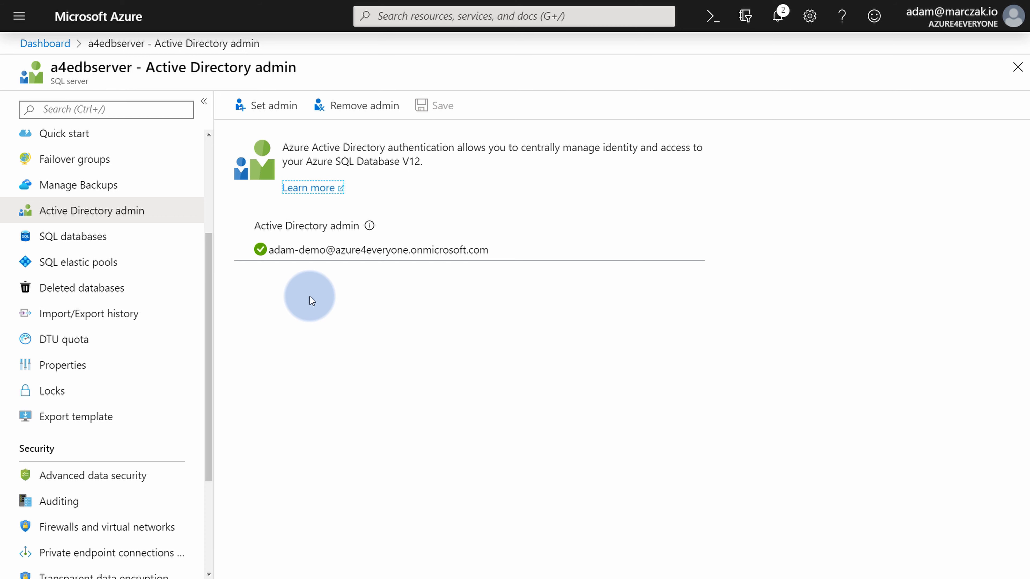
Step: Review a4edbserver's firewall and virtual network settings, including the start and end IP of the existing rule
scroll(110, 276, "up", 3)
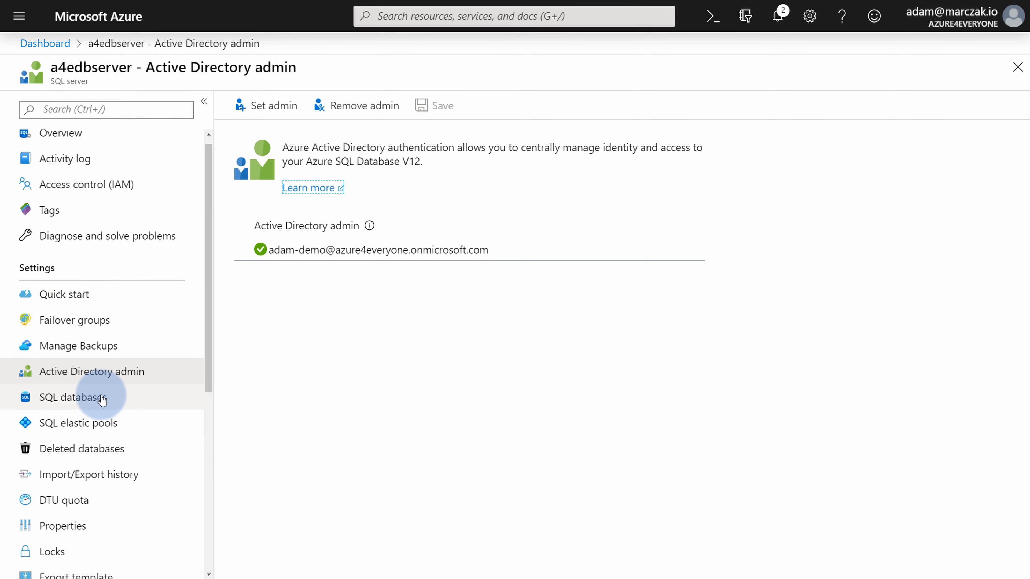
scroll(130, 417, "down", 5)
scroll(130, 417, "down", 2)
left_click(142, 366)
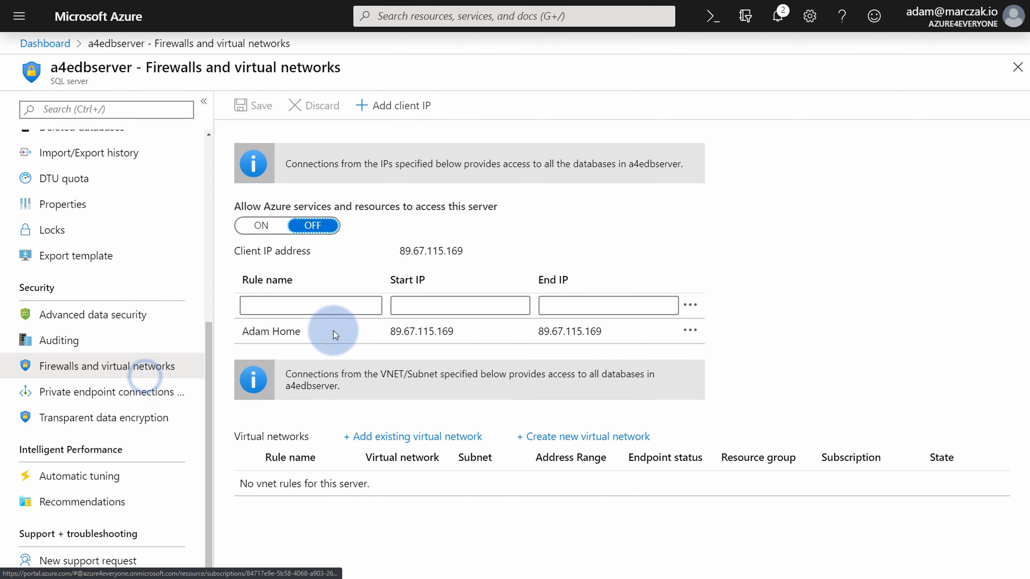
left_click(464, 335)
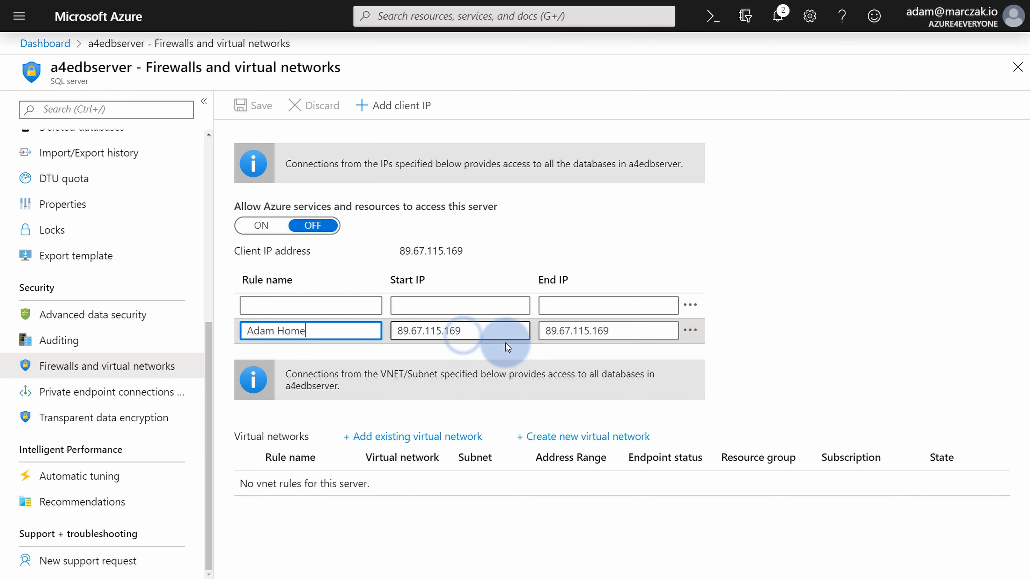
left_click(762, 350)
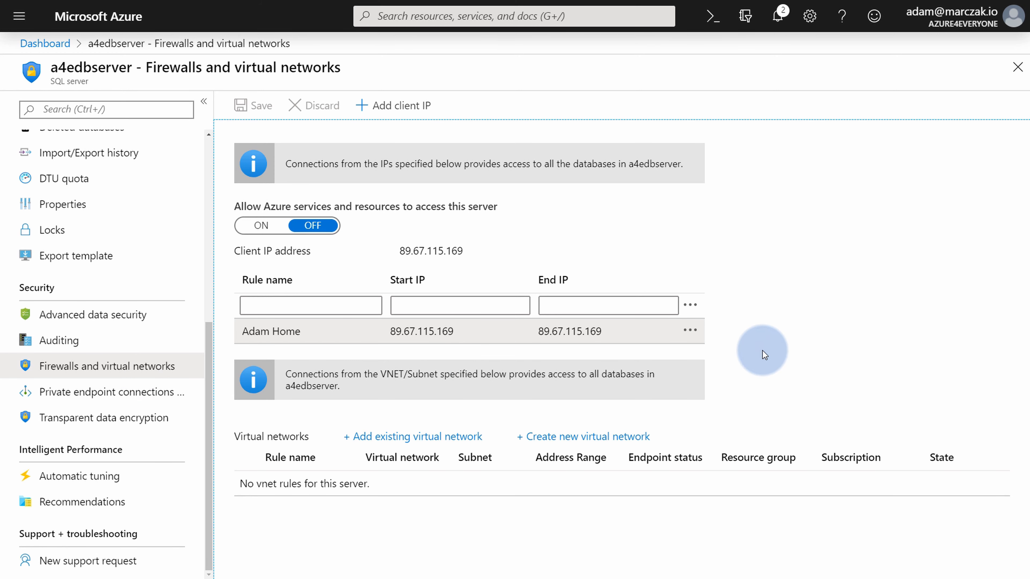